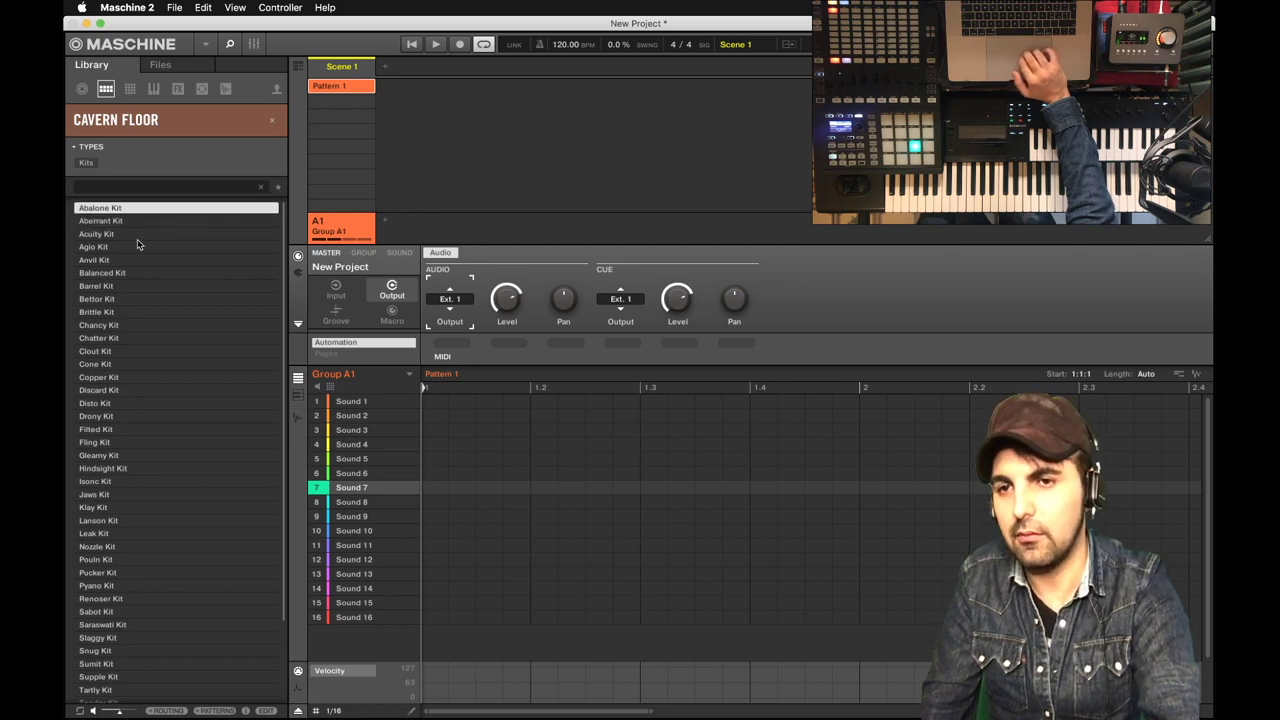
# Audition the Cavern Floor kits from Acuity Kit down to Barrel Kit and load Barrel Kit into group A1
pyautogui.click(140, 237)
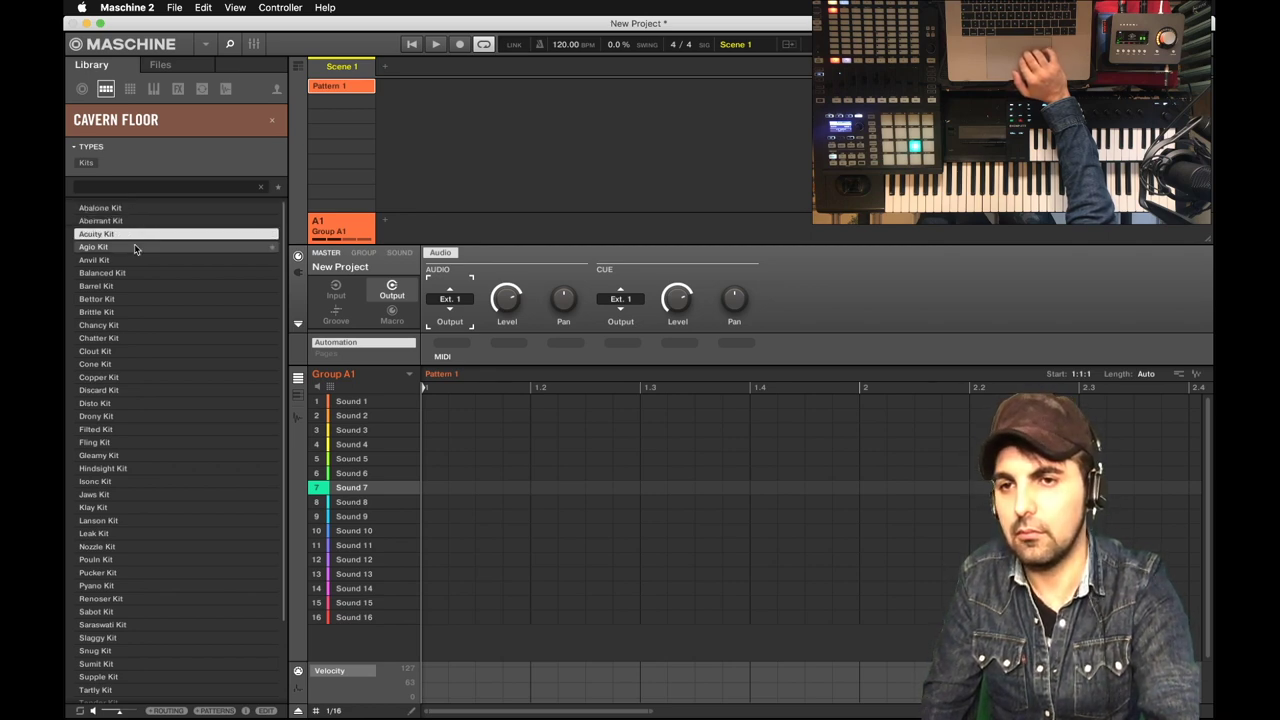
pyautogui.click(134, 260)
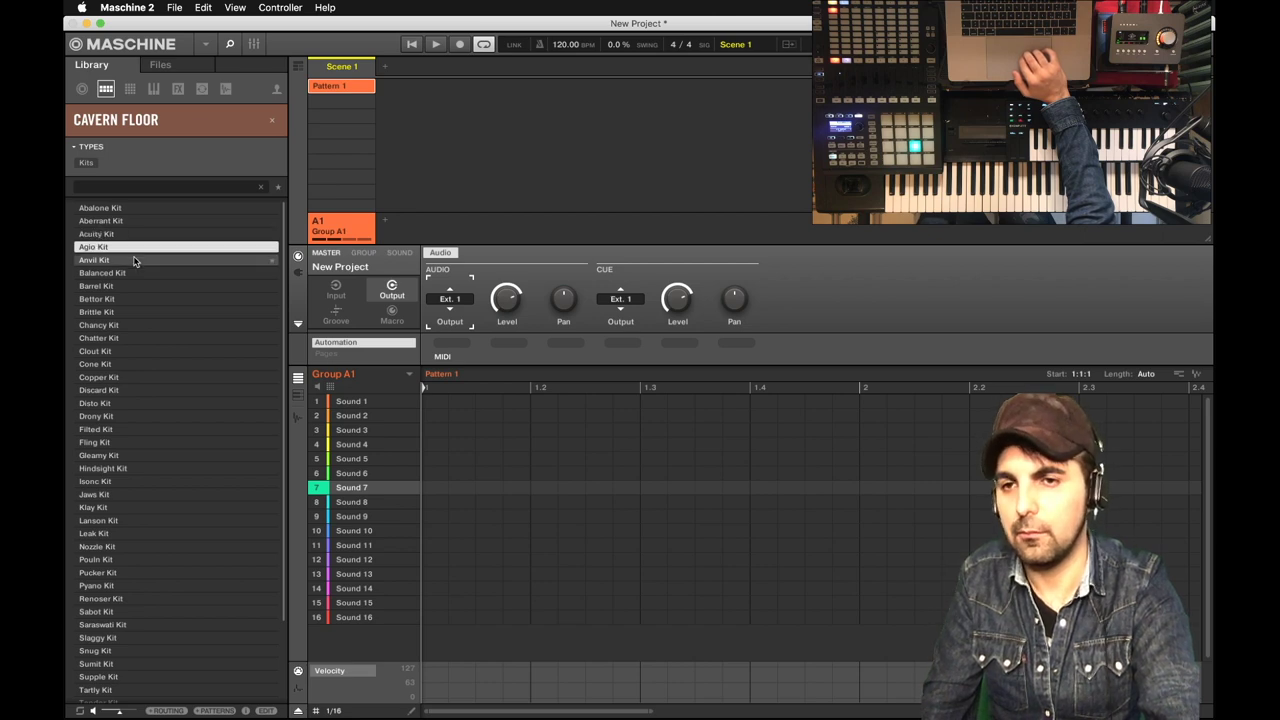
pyautogui.click(134, 274)
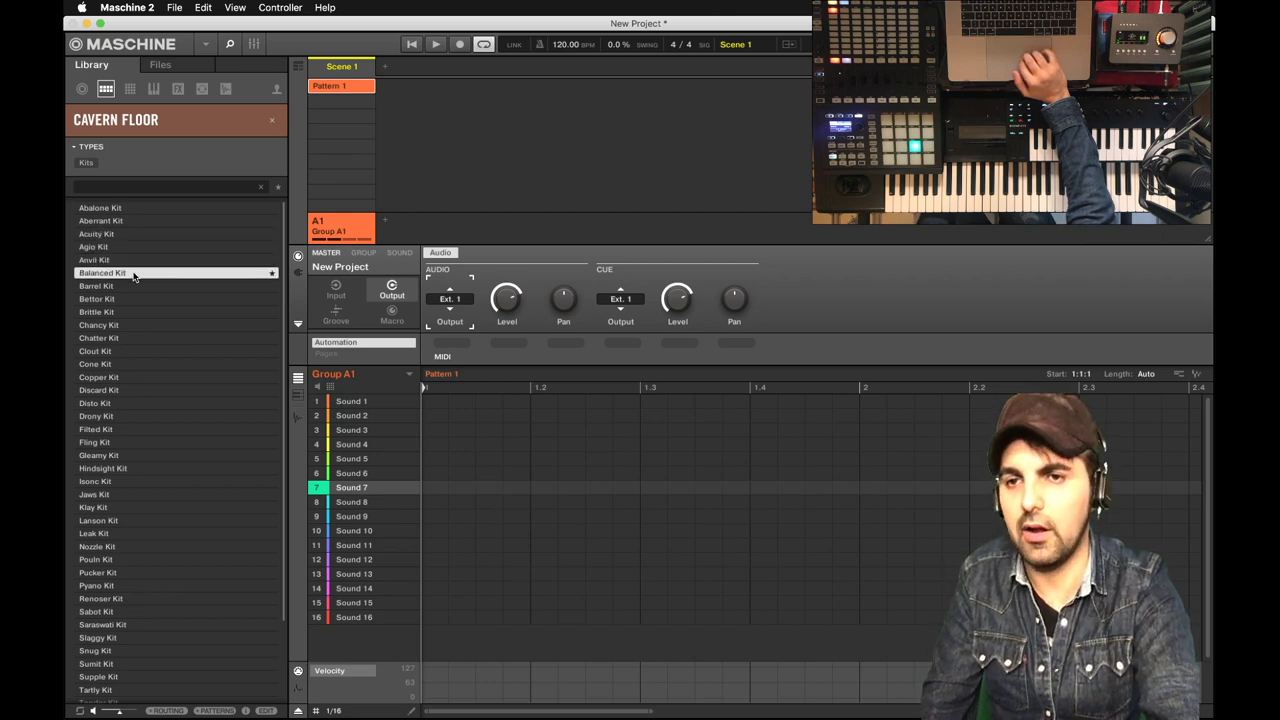
pyautogui.click(134, 286)
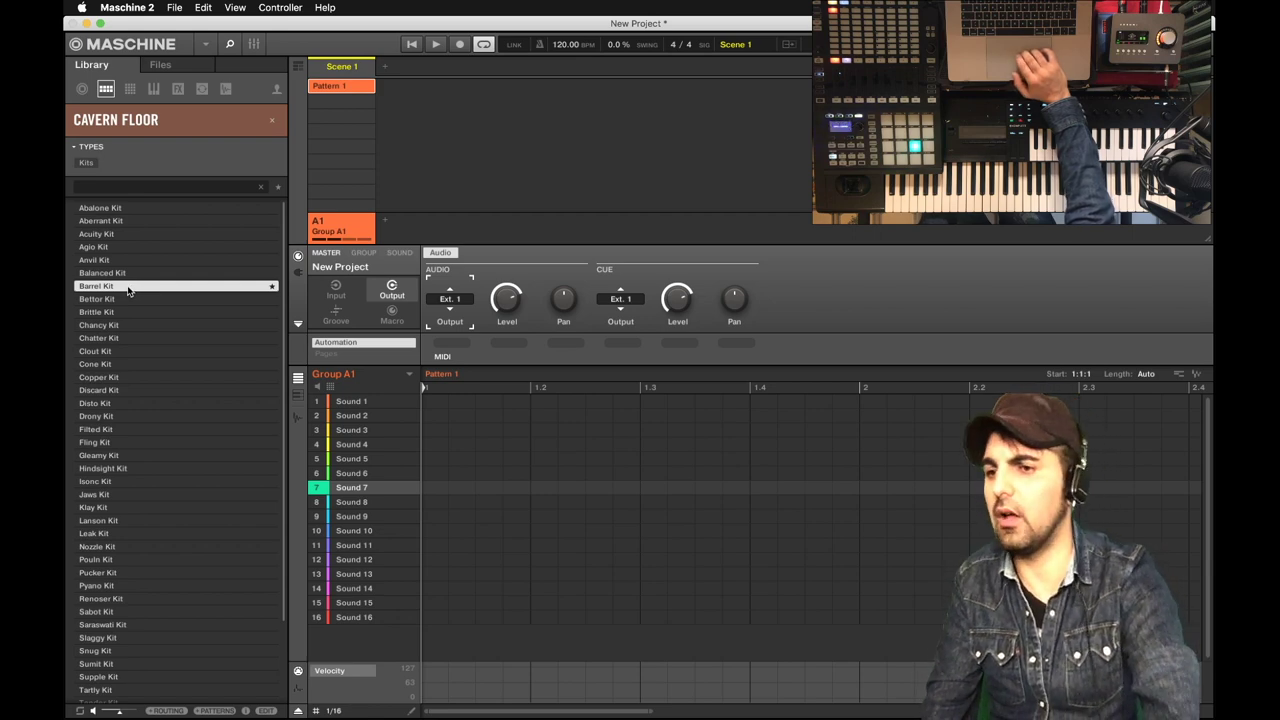
pyautogui.doubleClick(127, 286)
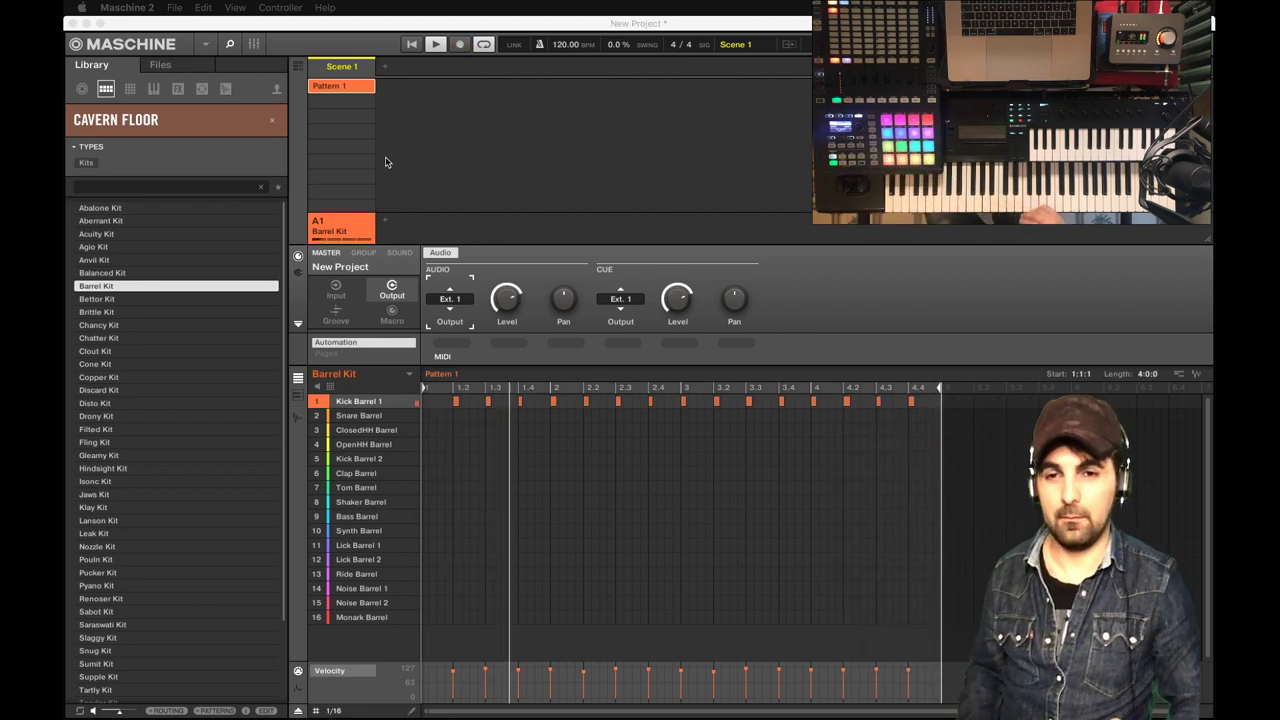
# Select the Synth Barrel note that starts at bar 3 in Pattern 1
pyautogui.click(418, 409)
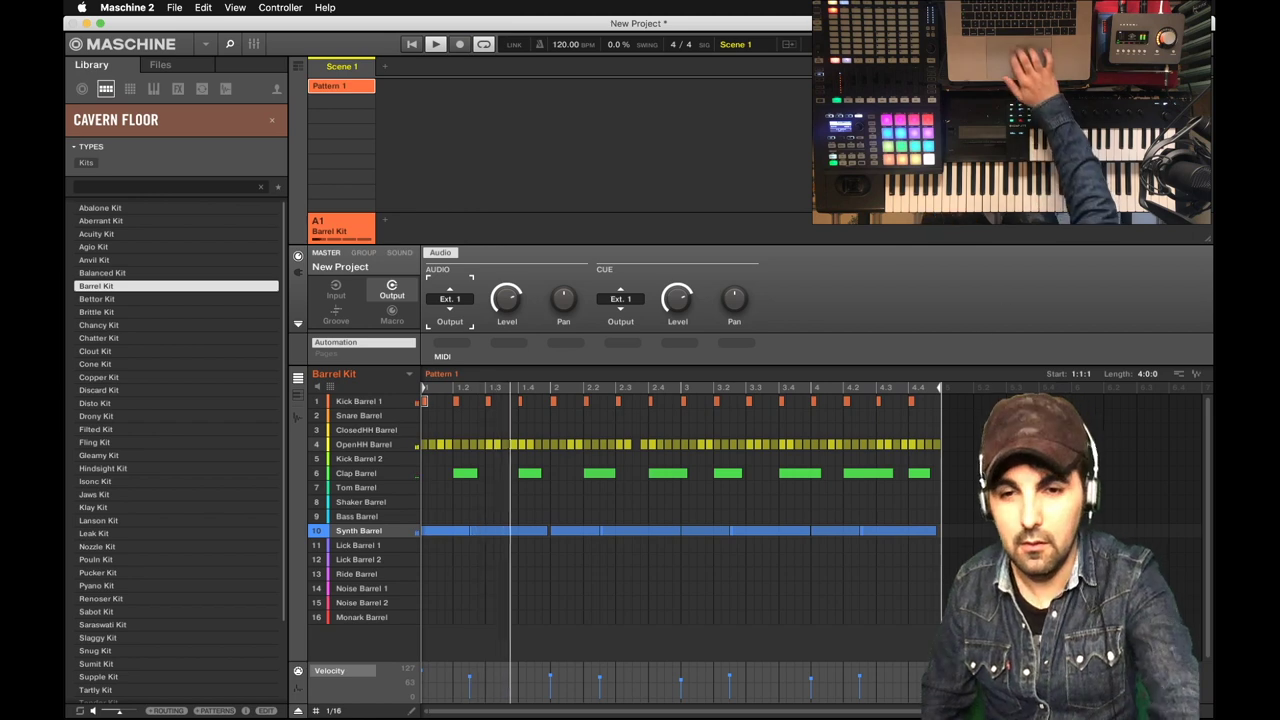
pyautogui.click(447, 531)
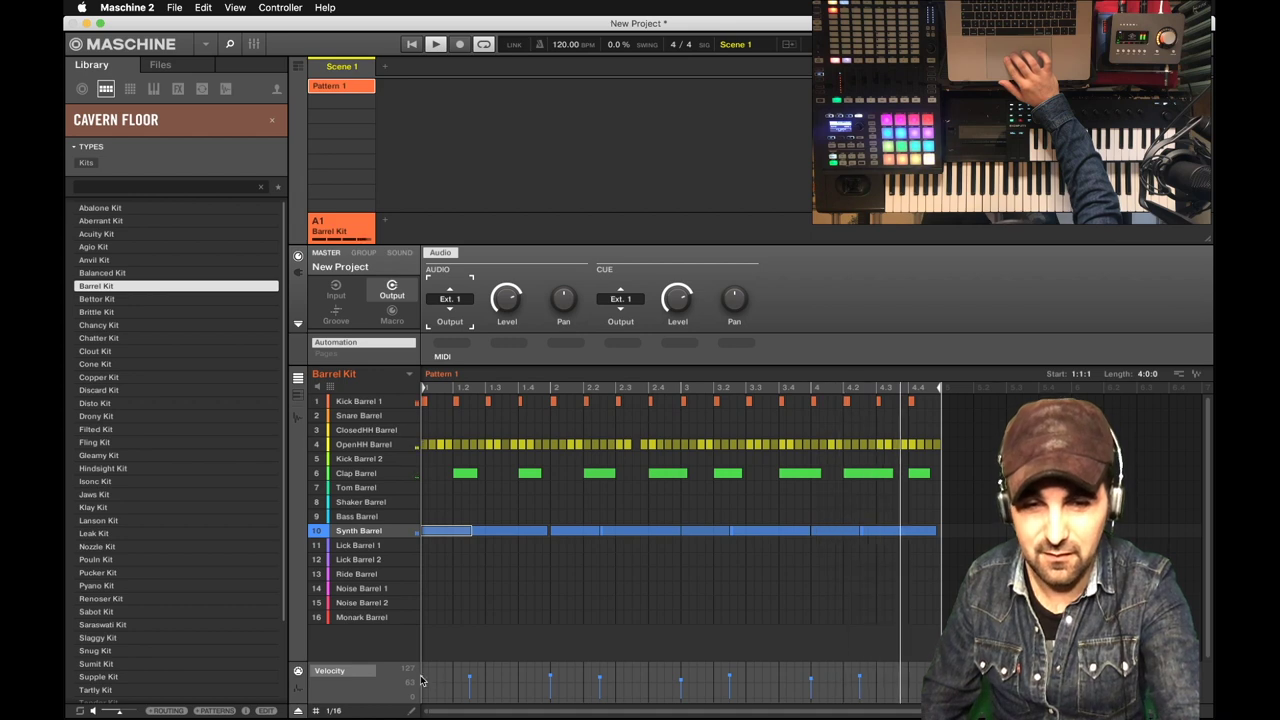
pyautogui.click(680, 680)
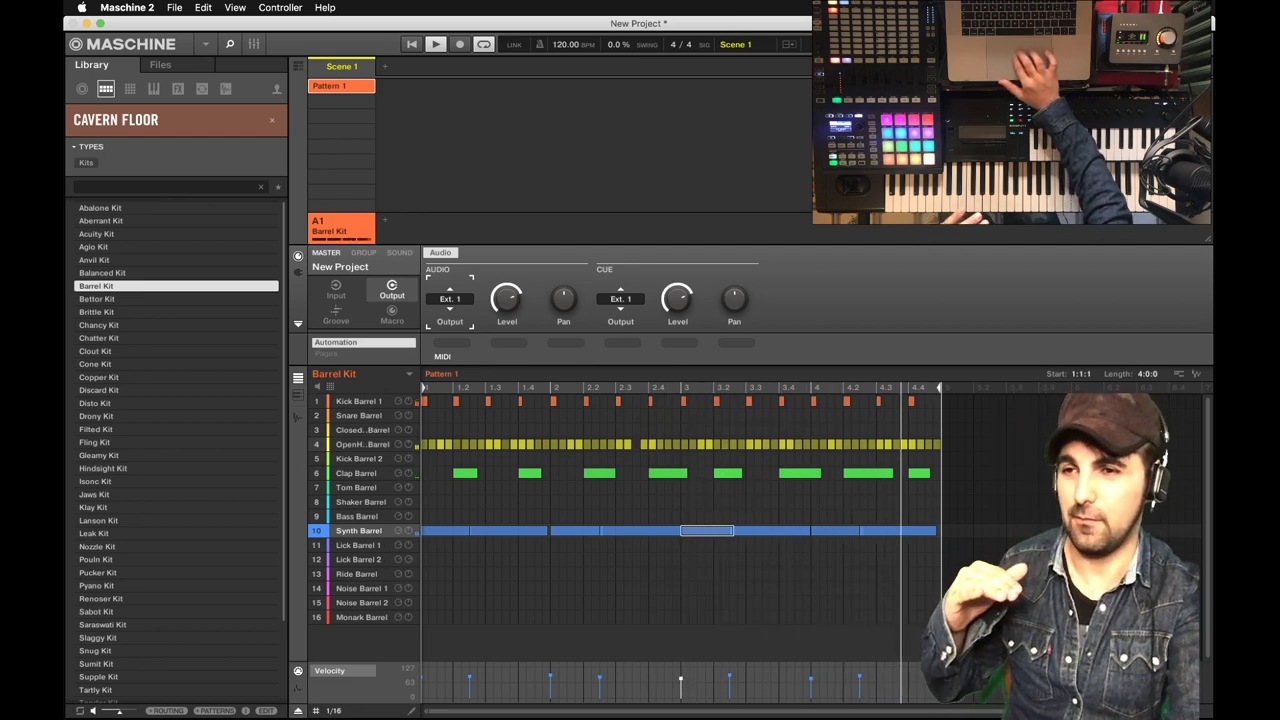
# Show the Synth Barrel sound's plug-in chain and add Solid Bus Comp (VST) after the Sampler
pyautogui.click(399, 253)
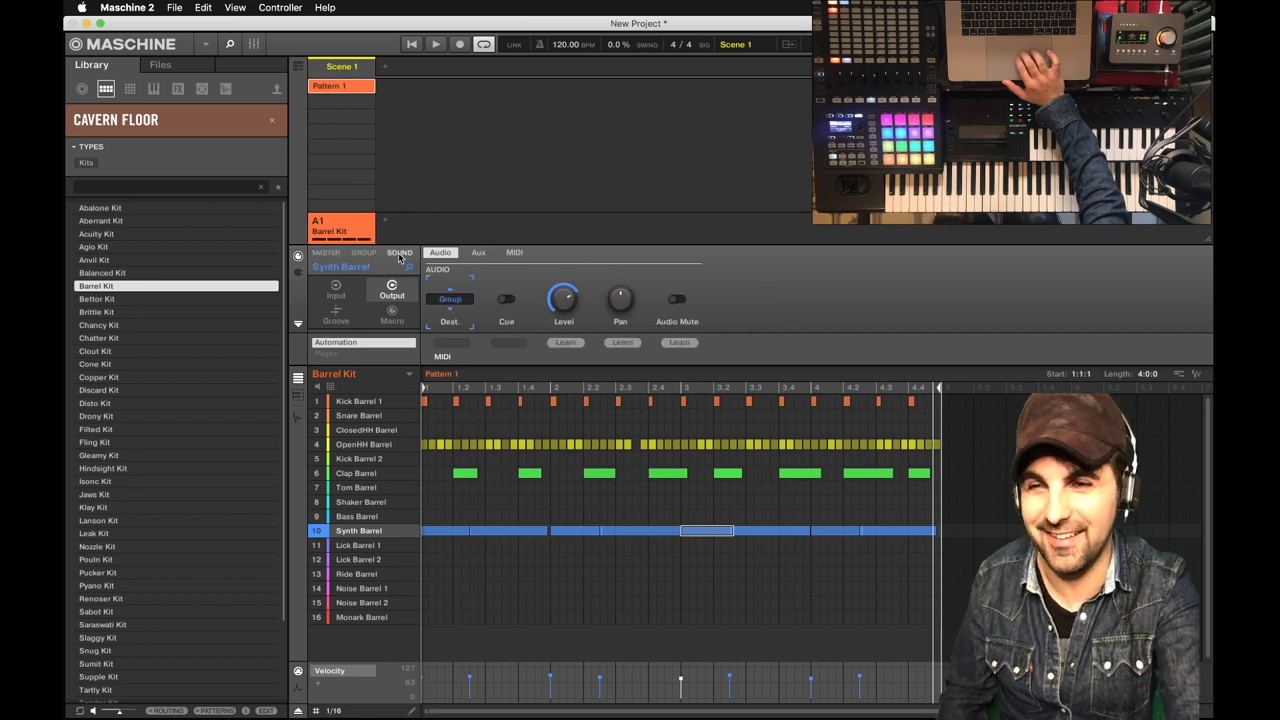
pyautogui.rightClick(343, 299)
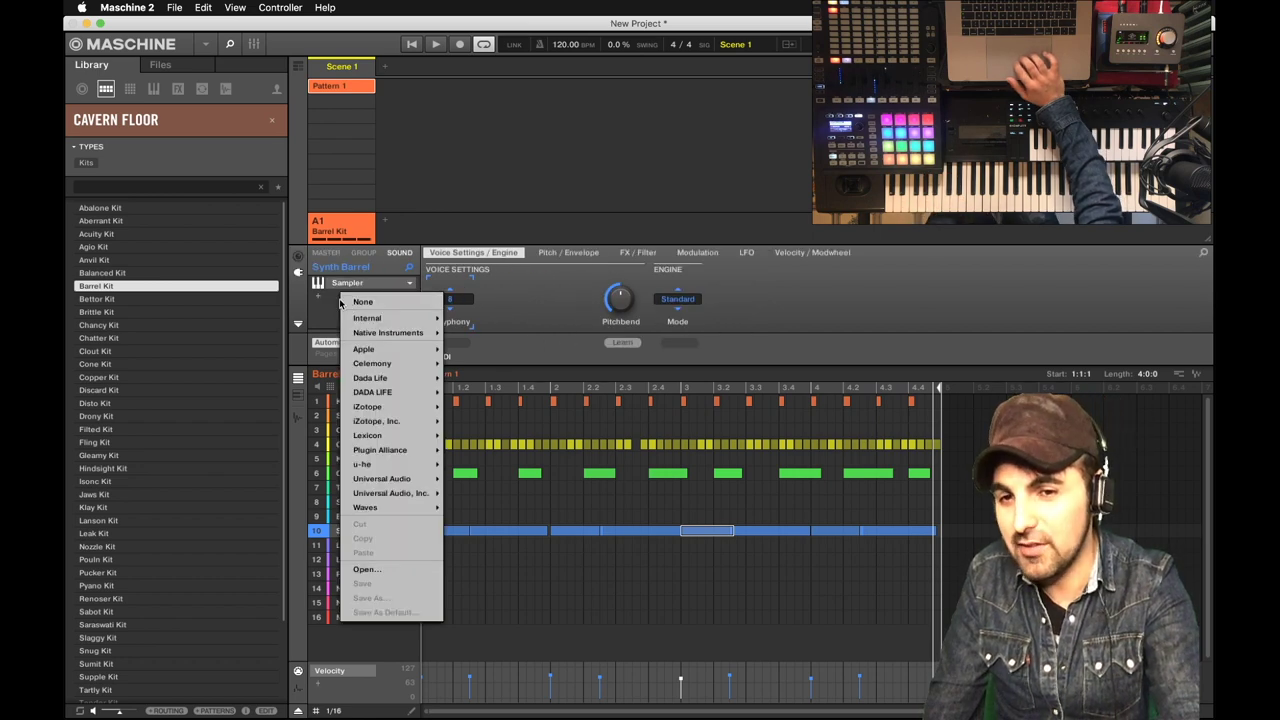
pyautogui.click(333, 309)
pyautogui.rightClick(335, 293)
pyautogui.moveTo(385, 318)
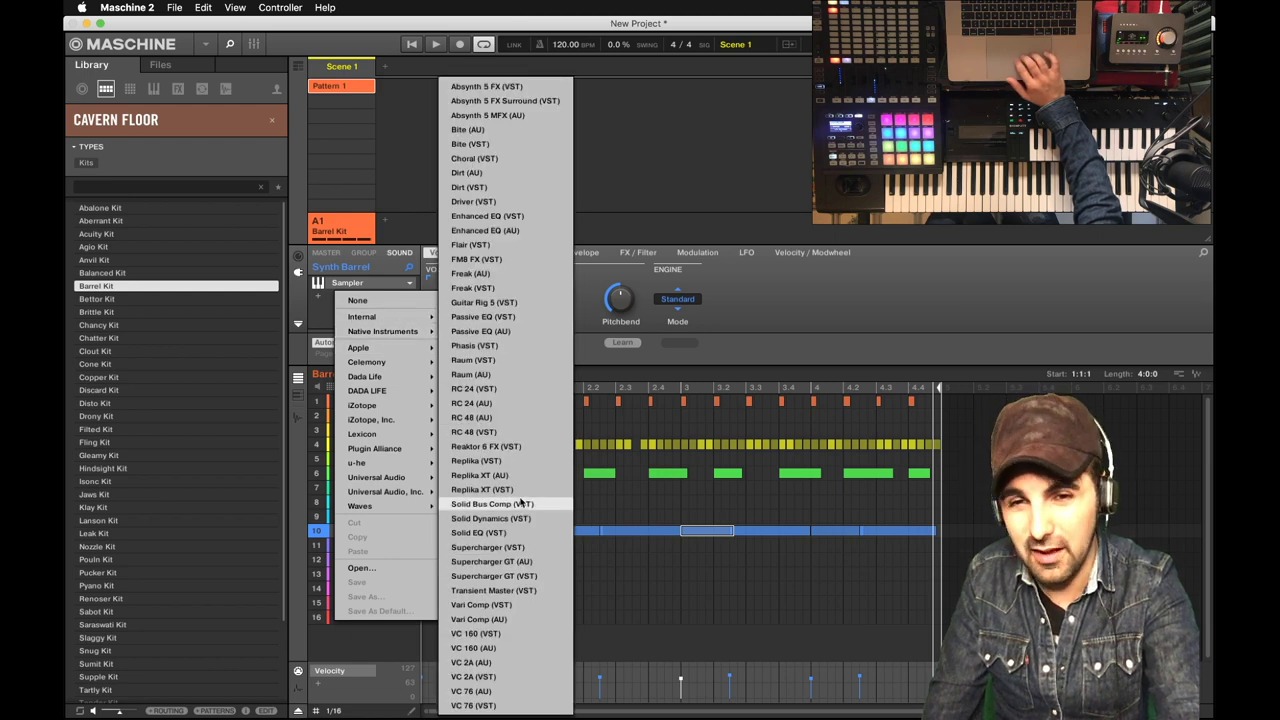
pyautogui.click(522, 505)
# Set up side-chaining on Synth Barrel's Solid Bus Comp with an input source, SC Mode on and a lowered SC Gain
pyautogui.click(573, 253)
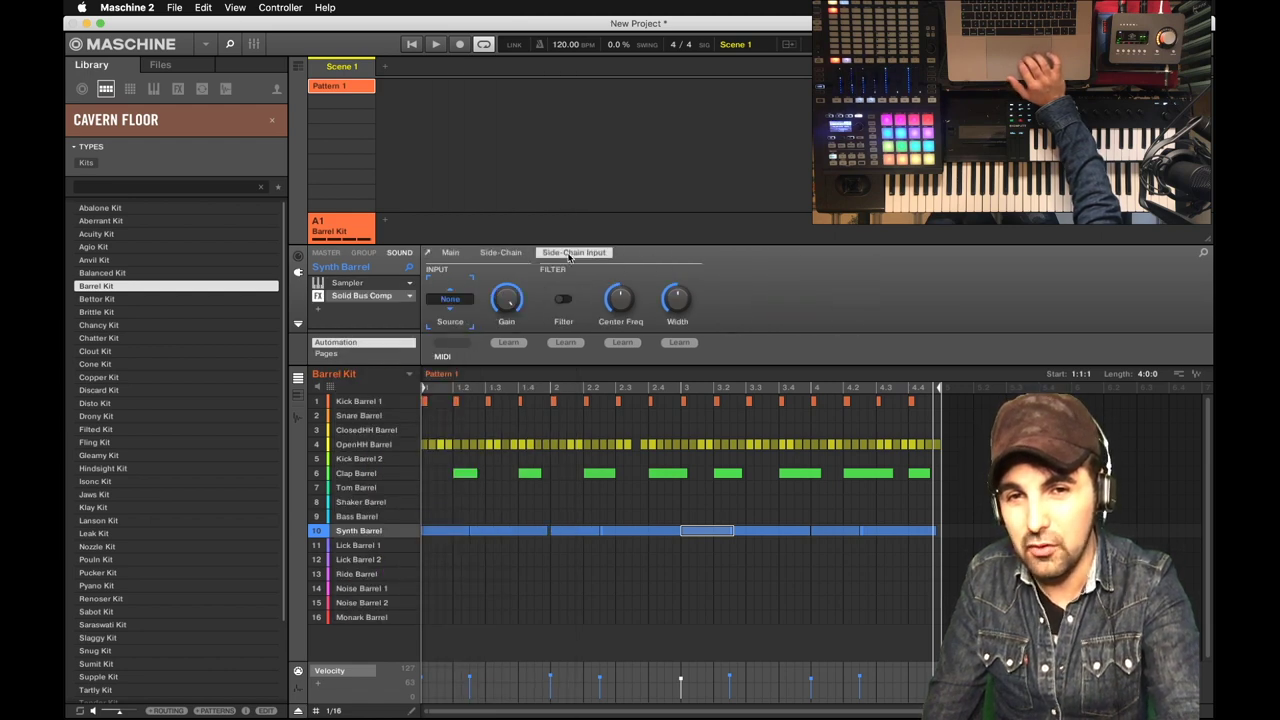
pyautogui.click(451, 299)
pyautogui.click(460, 311)
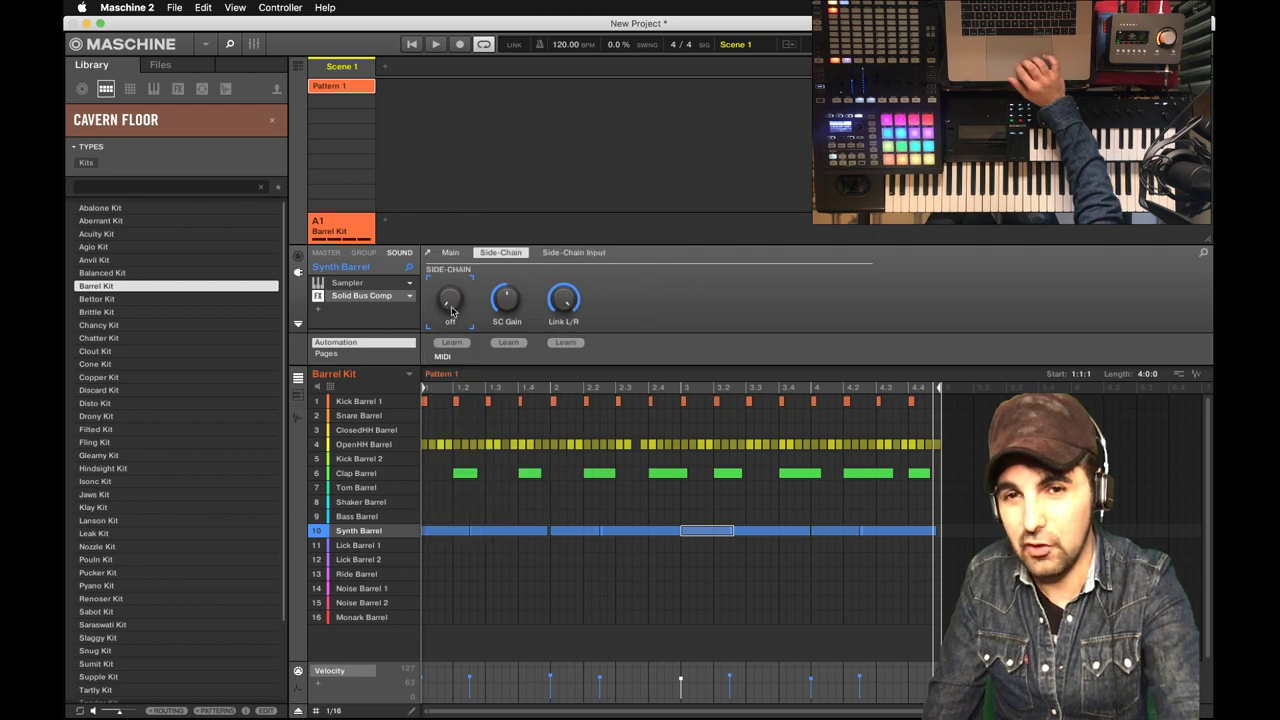
pyautogui.press('space')
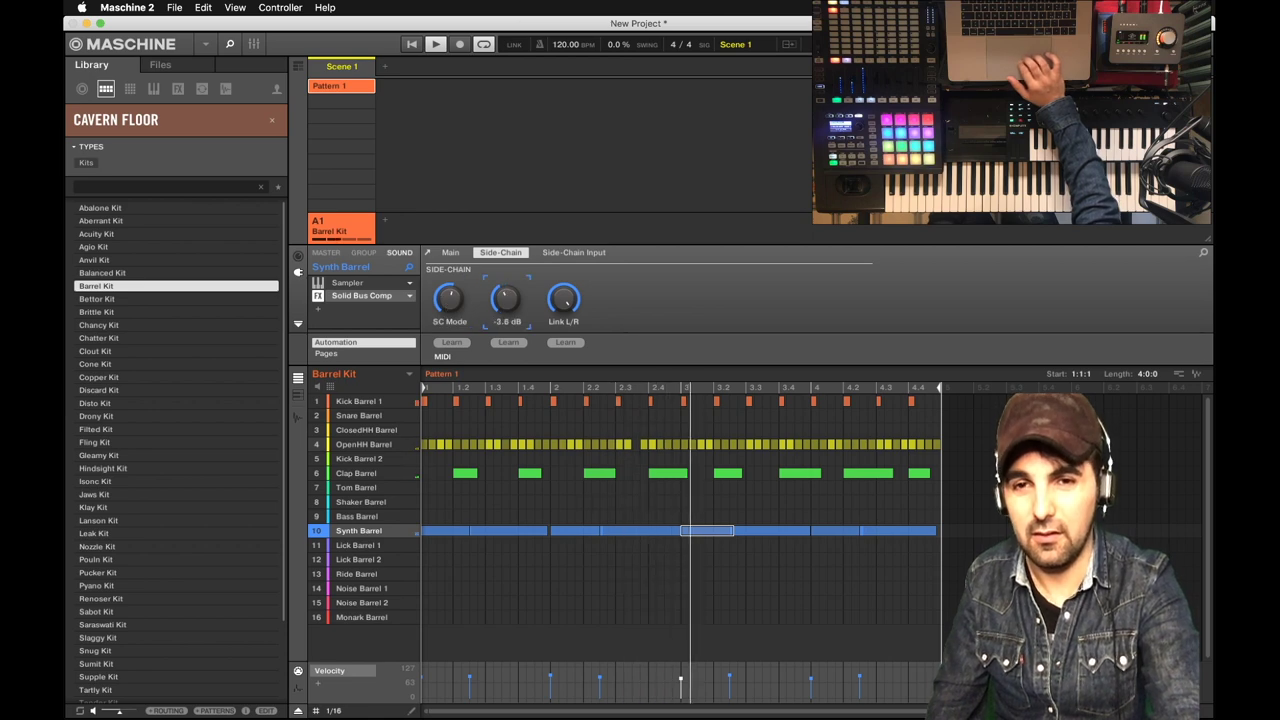
pyautogui.moveTo(505, 298); pyautogui.dragTo(505, 310)
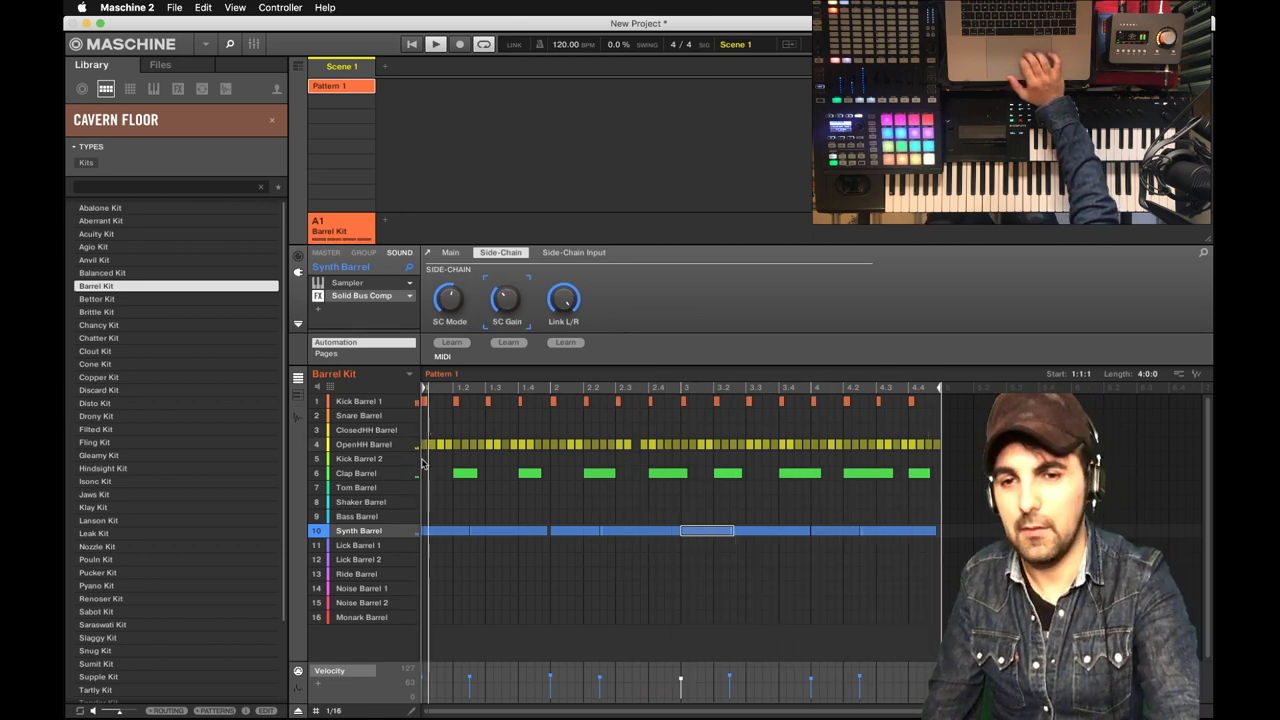
# Add the internal EQ after Synth Barrel's Solid Bus Comp and cut its low-mid gain to about -5.2 dB
pyautogui.click(355, 319)
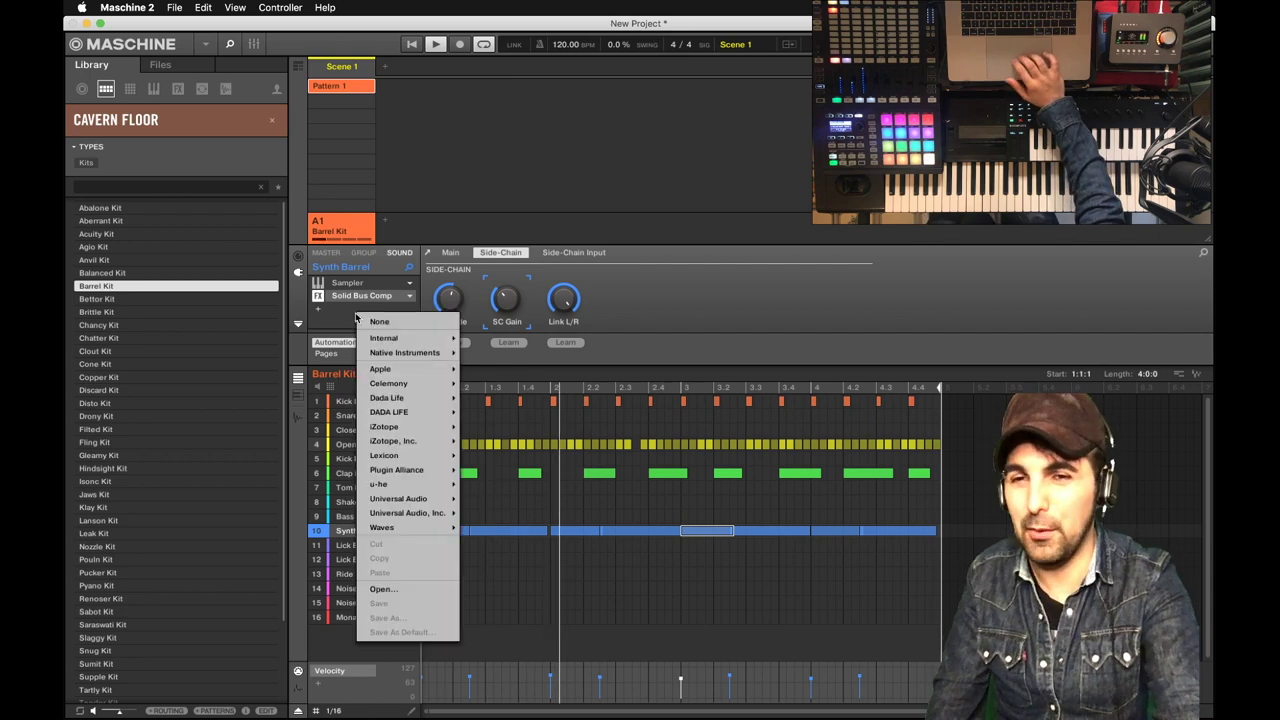
pyautogui.moveTo(395, 345)
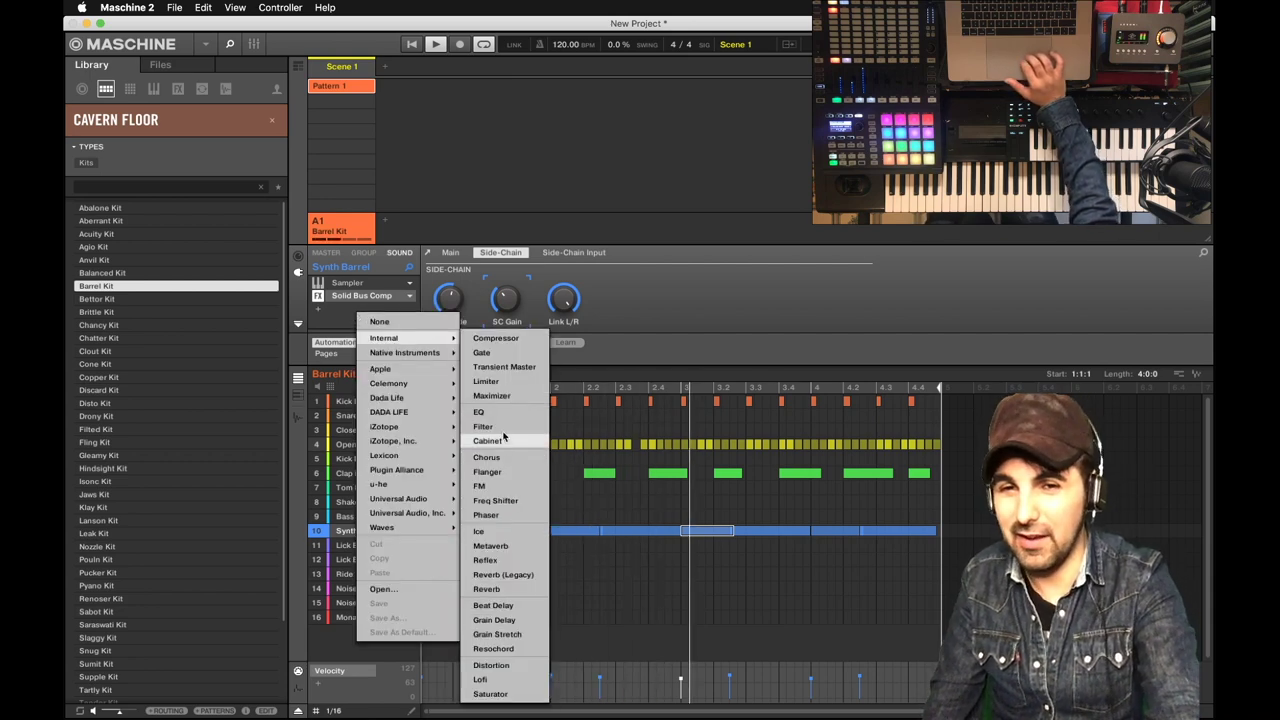
pyautogui.click(488, 411)
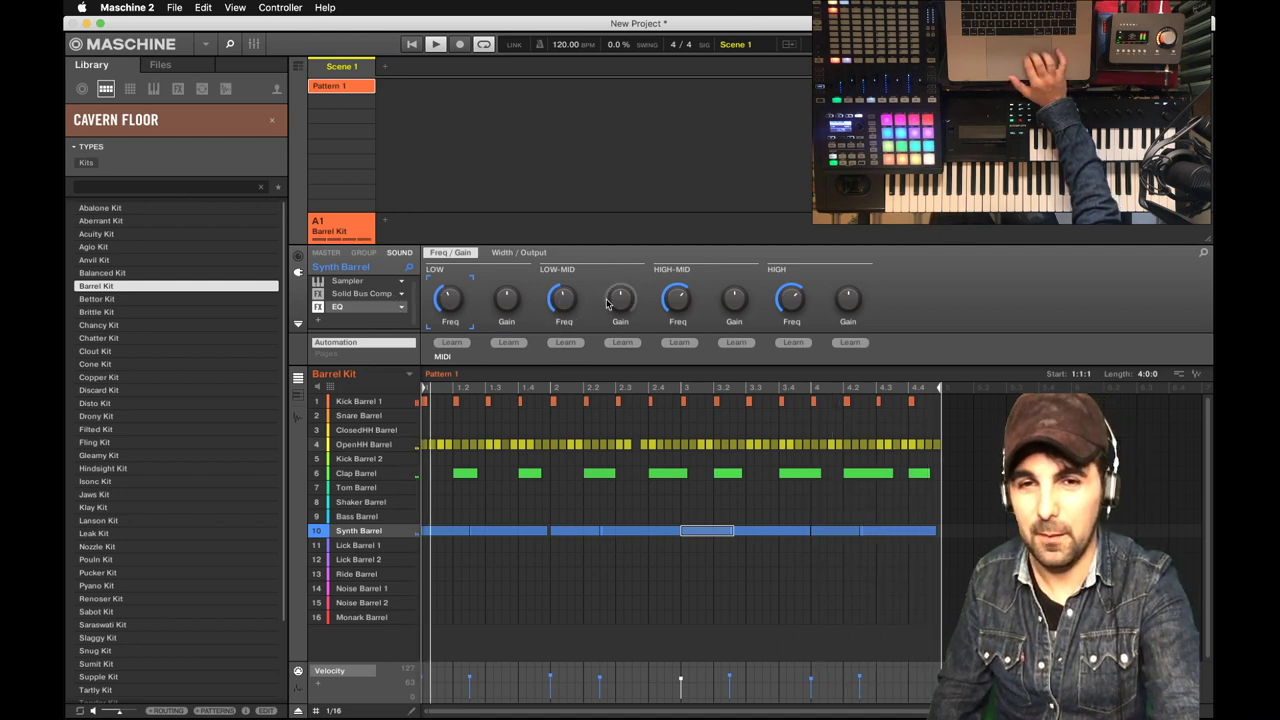
pyautogui.moveTo(612, 300); pyautogui.dragTo(612, 322)
pyautogui.moveTo(563, 300)
pyautogui.moveTo(620, 300); pyautogui.dragTo(621, 307)
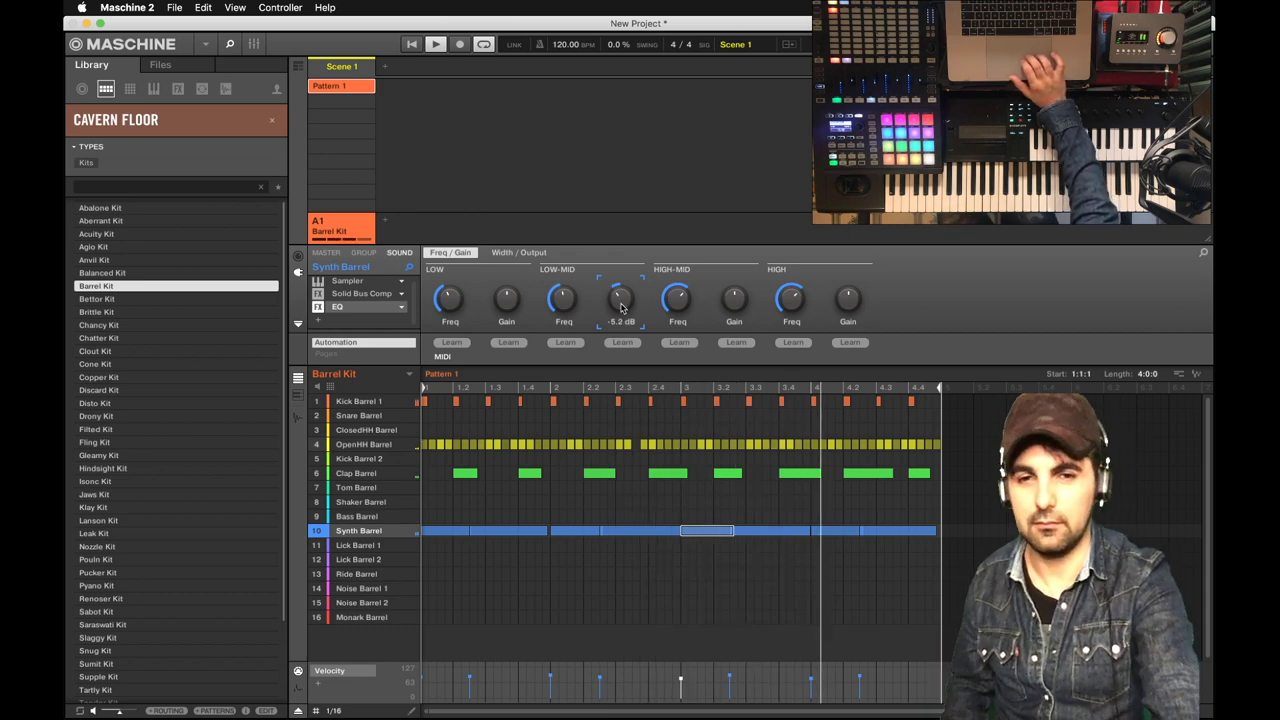
# Add the Native Instruments Solid Bus Comp (VST) after the Reverb on the OpenHH Barrel sound
pyautogui.moveTo(396, 553)
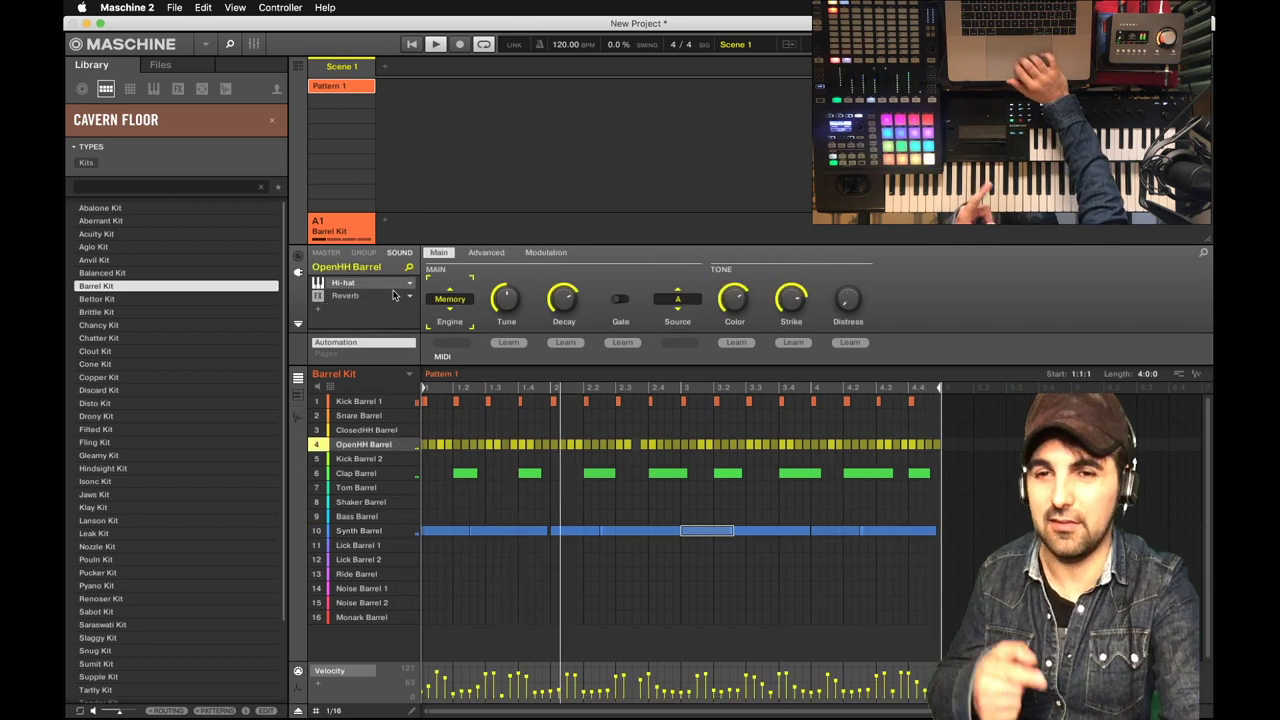
pyautogui.click(364, 306)
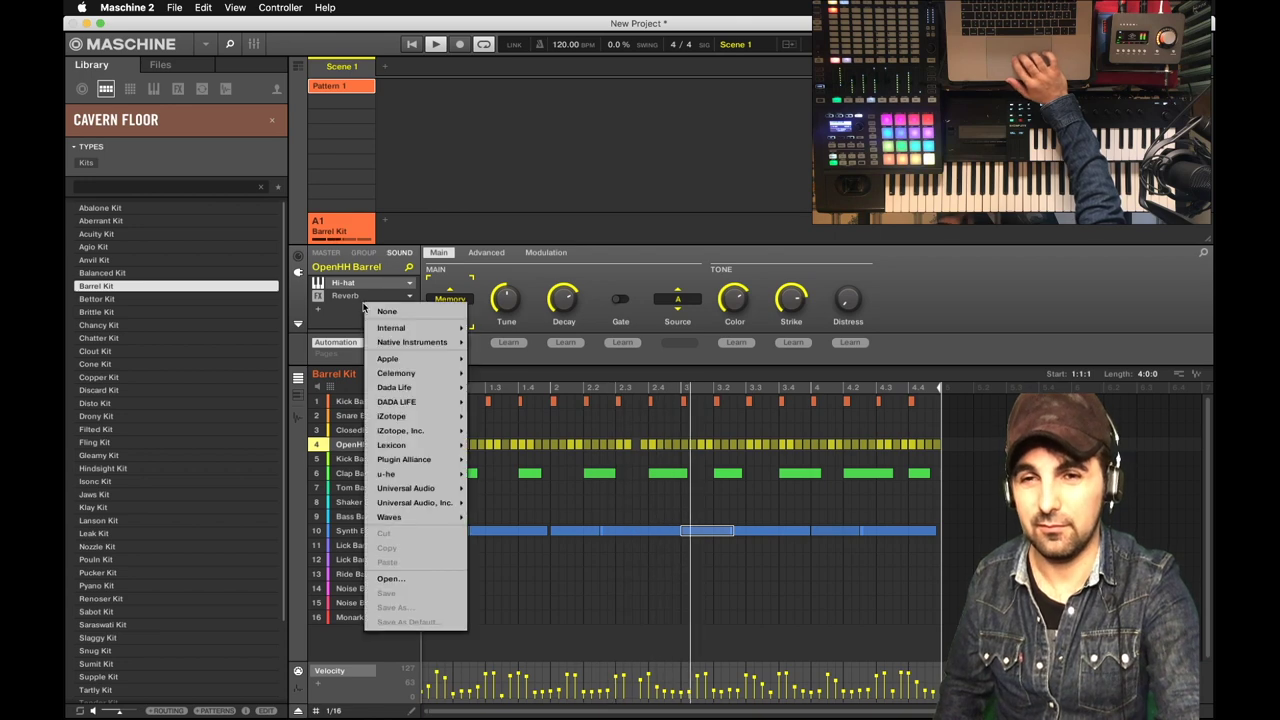
pyautogui.moveTo(400, 328)
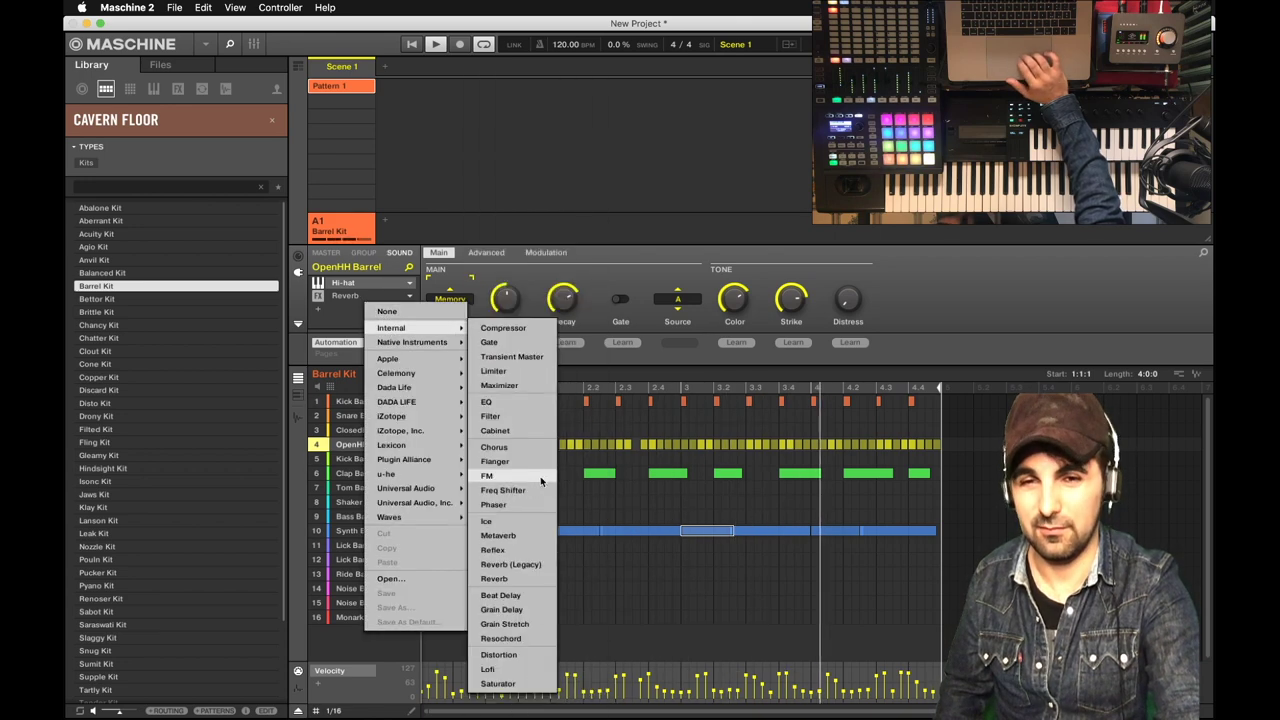
pyautogui.moveTo(440, 342)
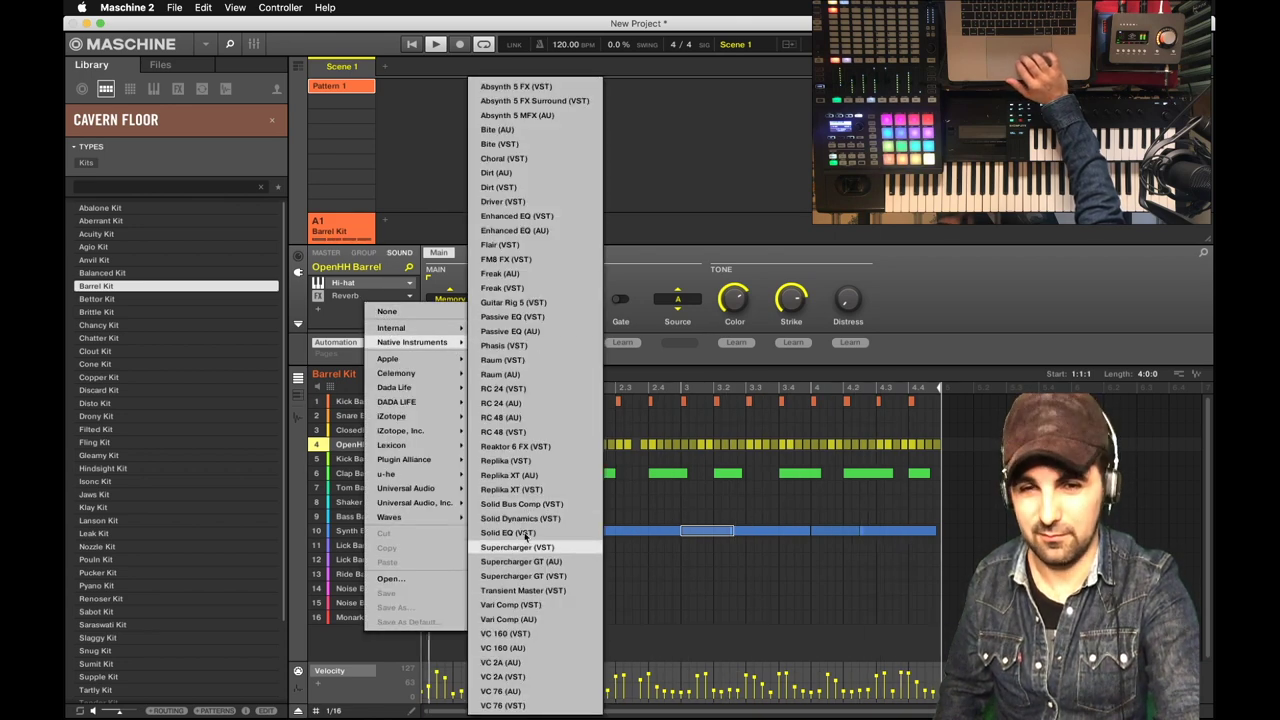
pyautogui.click(521, 504)
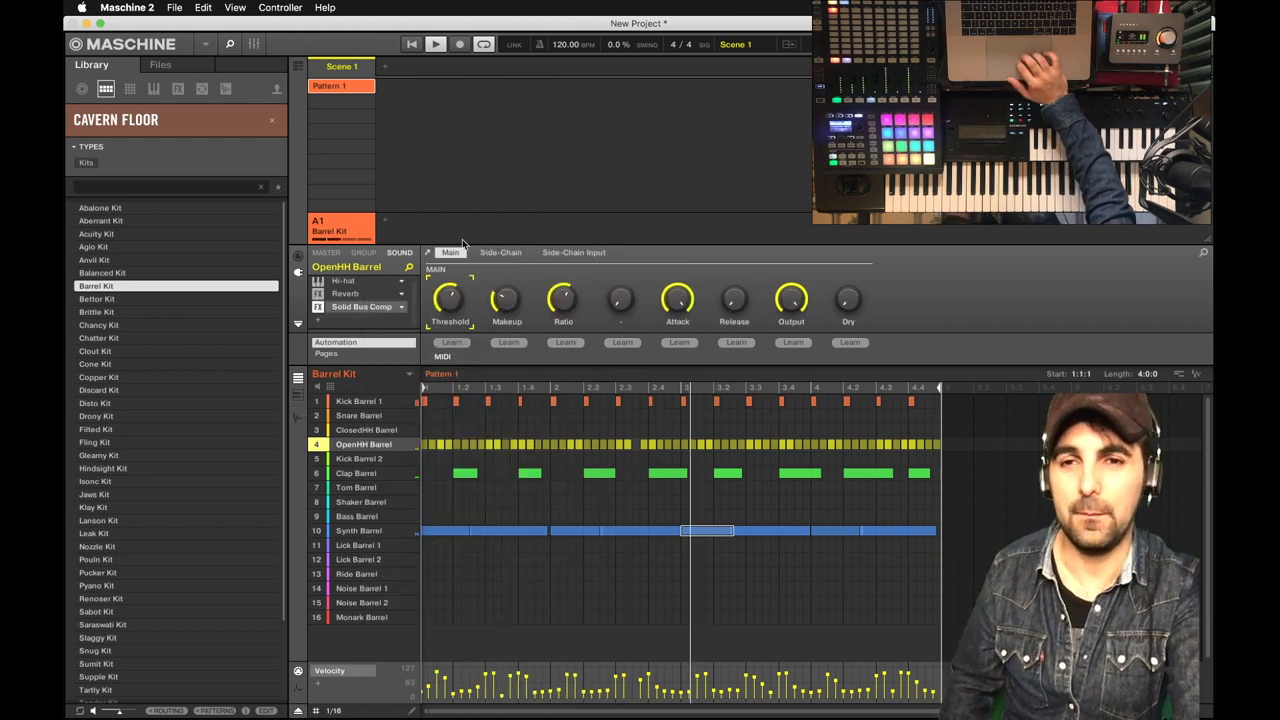
# Side-chain OpenHH Barrel's Solid Bus Comp to A1:S1 - Barrel Kit: Kick Barrel 1, with SC Mode on and SC Gain lowered
pyautogui.click(518, 255)
pyautogui.click(560, 253)
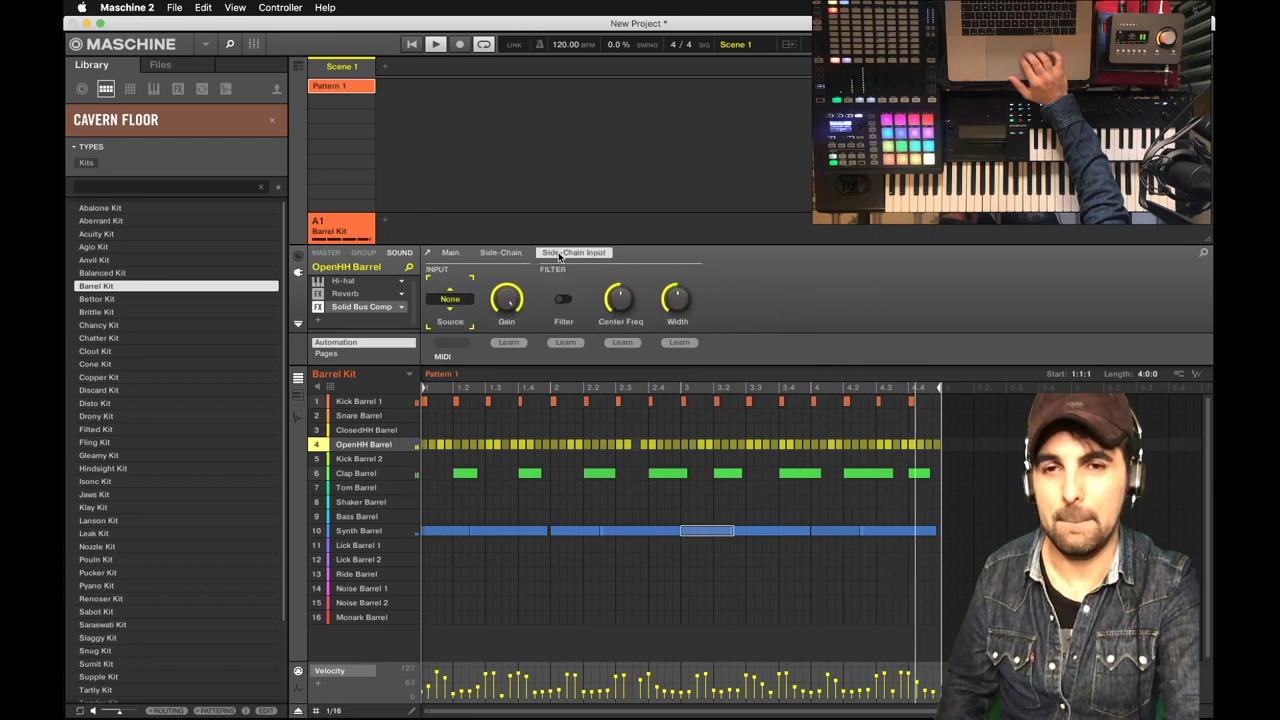
pyautogui.click(452, 299)
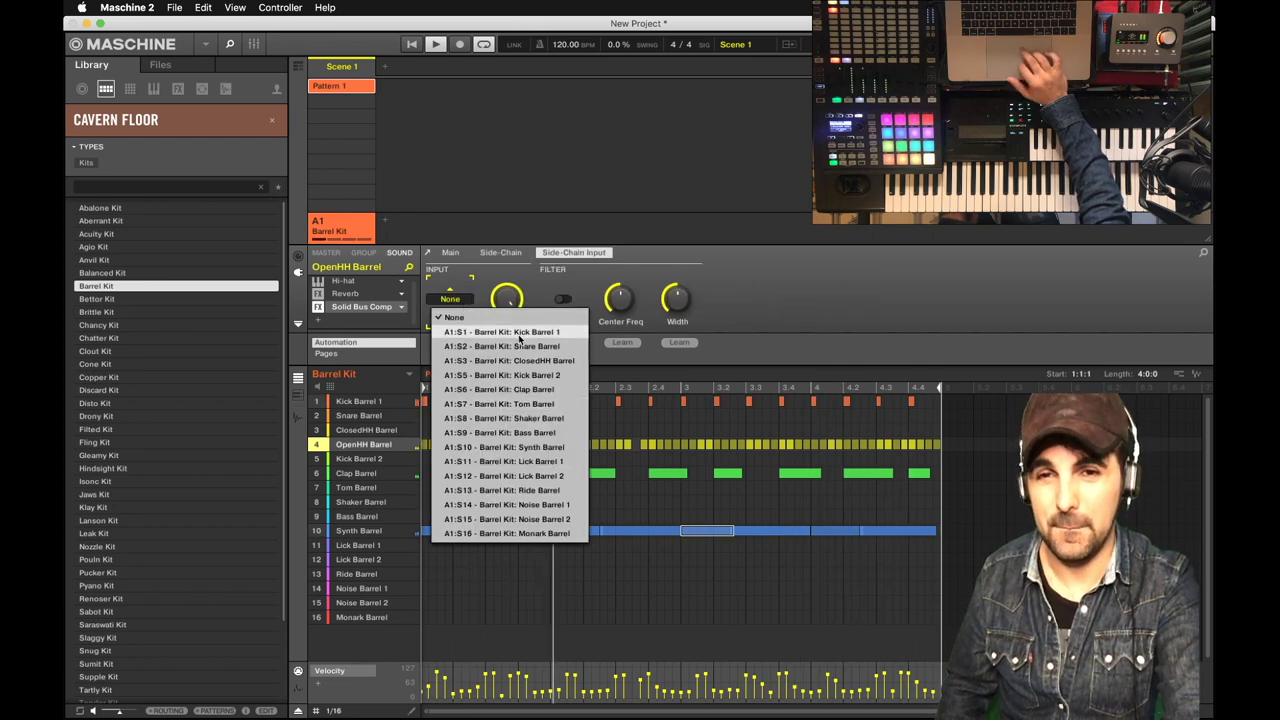
pyautogui.click(519, 334)
pyautogui.click(500, 253)
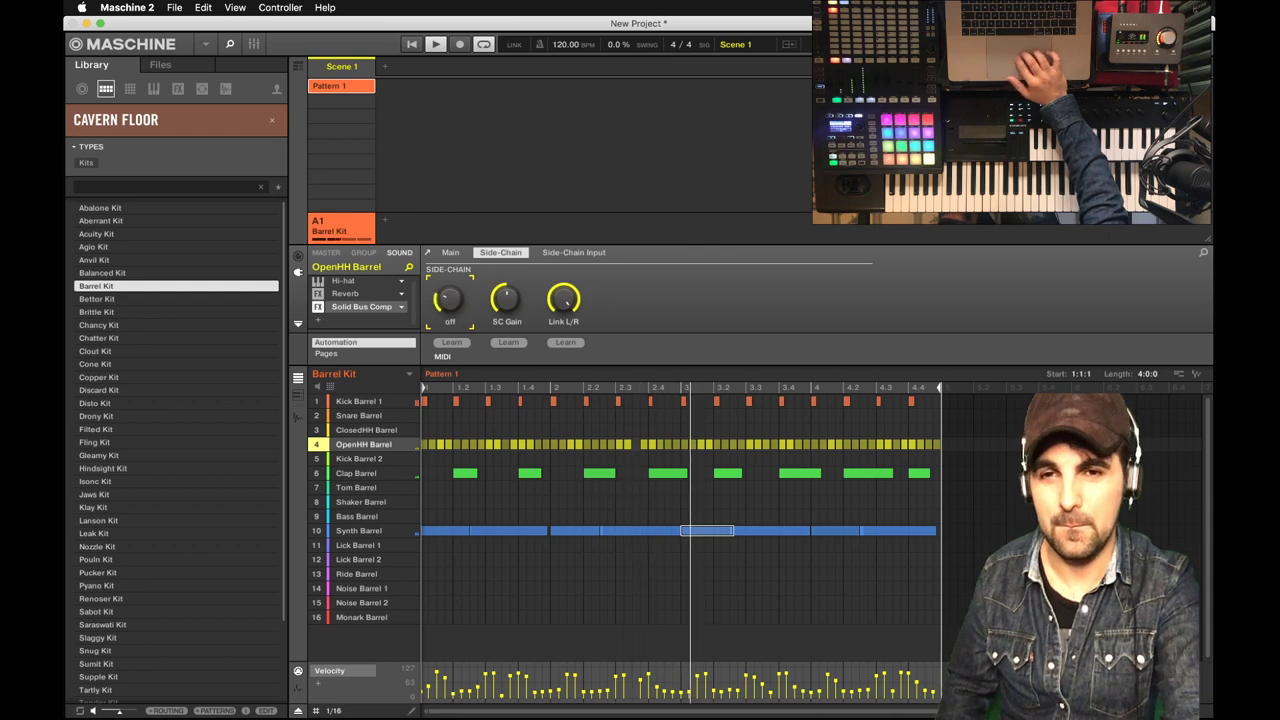
pyautogui.moveTo(505, 305); pyautogui.dragTo(505, 321)
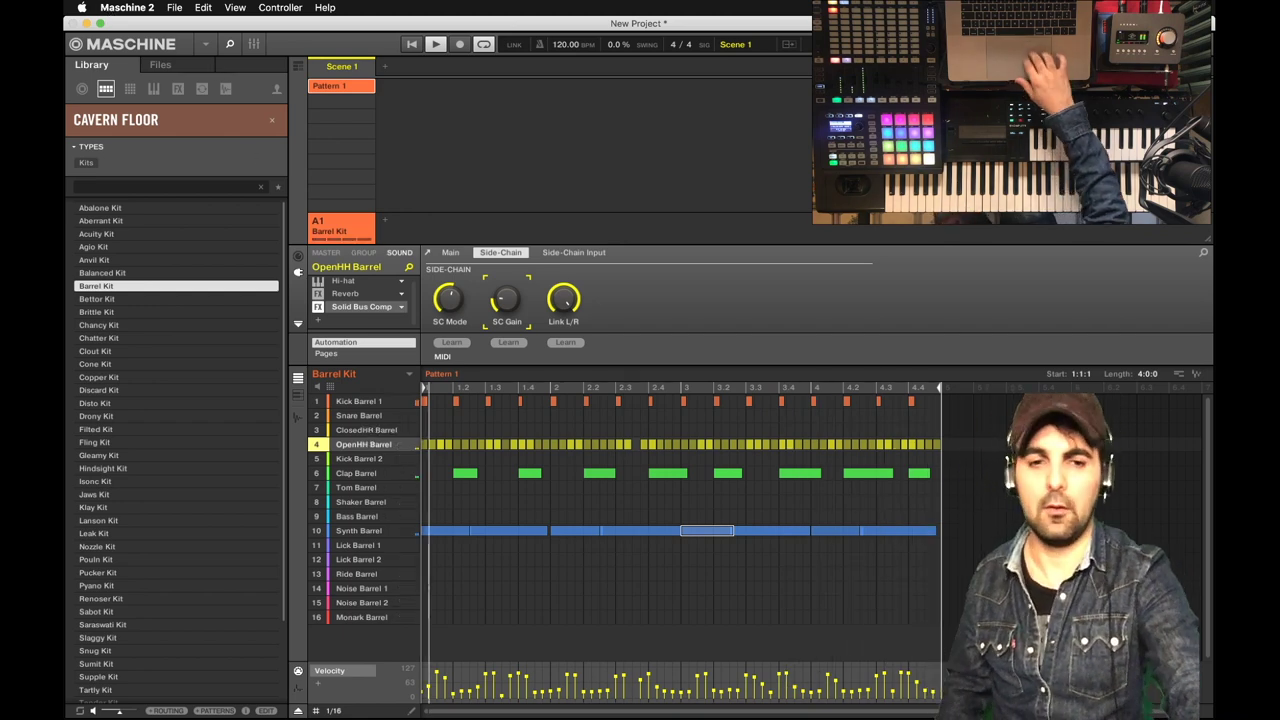
# Switch to the Console audio mixer to check the channel levels and close its window
pyautogui.click(876, 688)
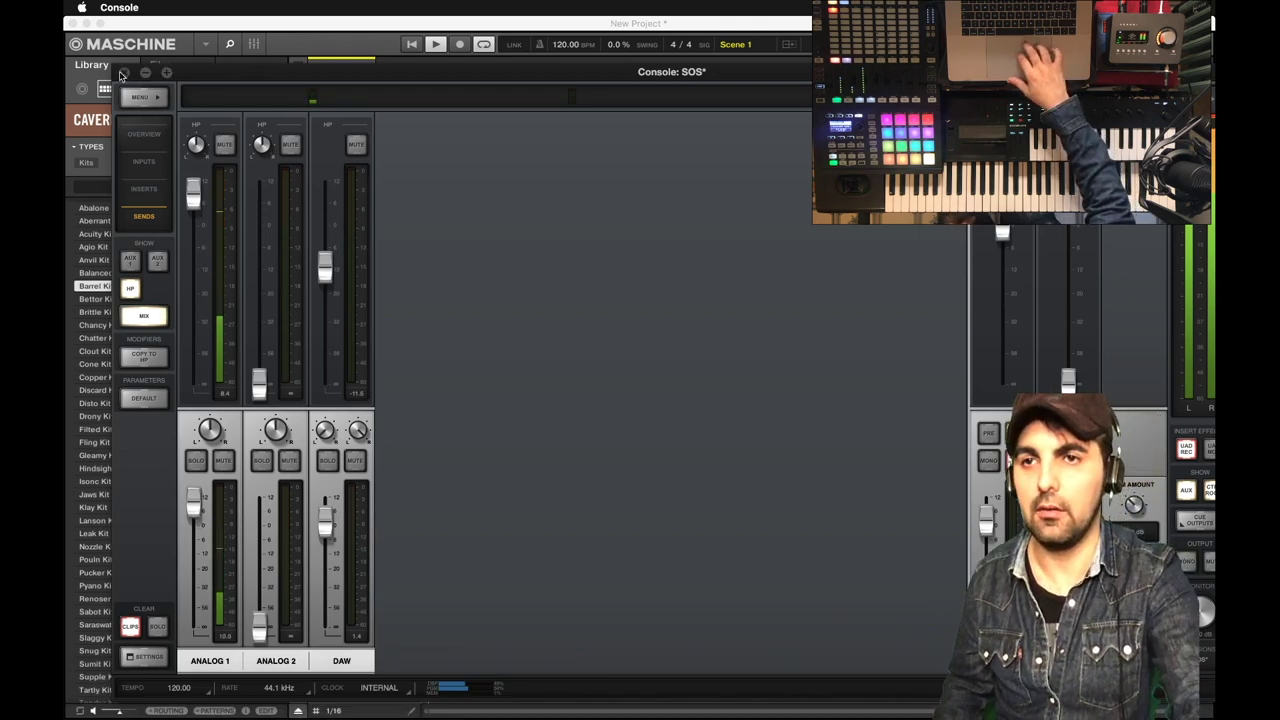
pyautogui.click(124, 74)
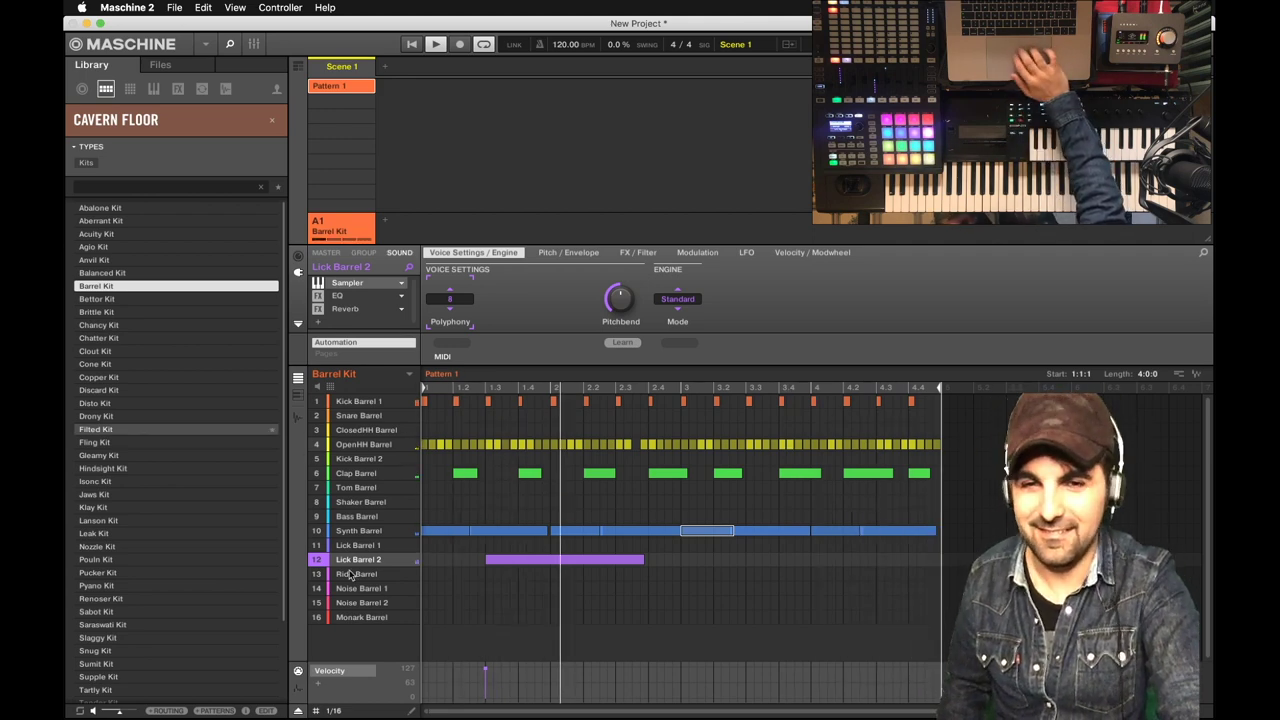
# Create a second group, audition the Cavern Floor kits from Fling Kit onward, and load Jaws Kit into it
pyautogui.moveTo(400, 560)
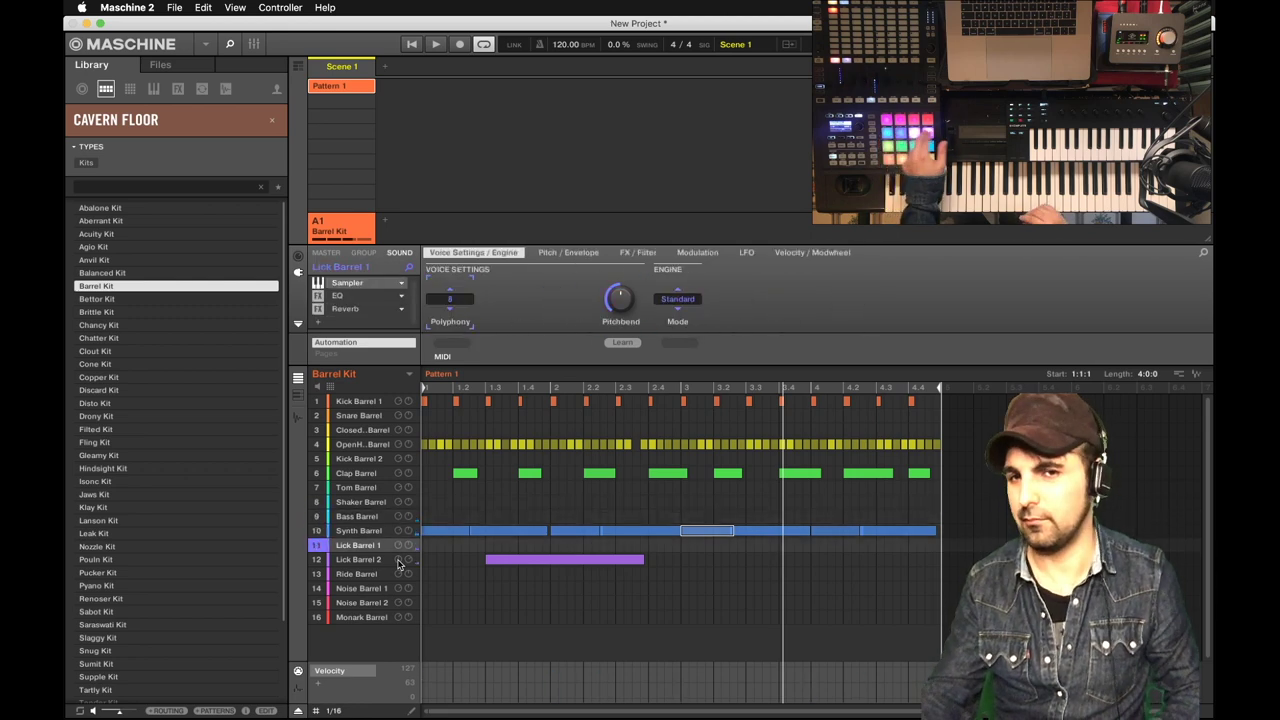
pyautogui.click(384, 222)
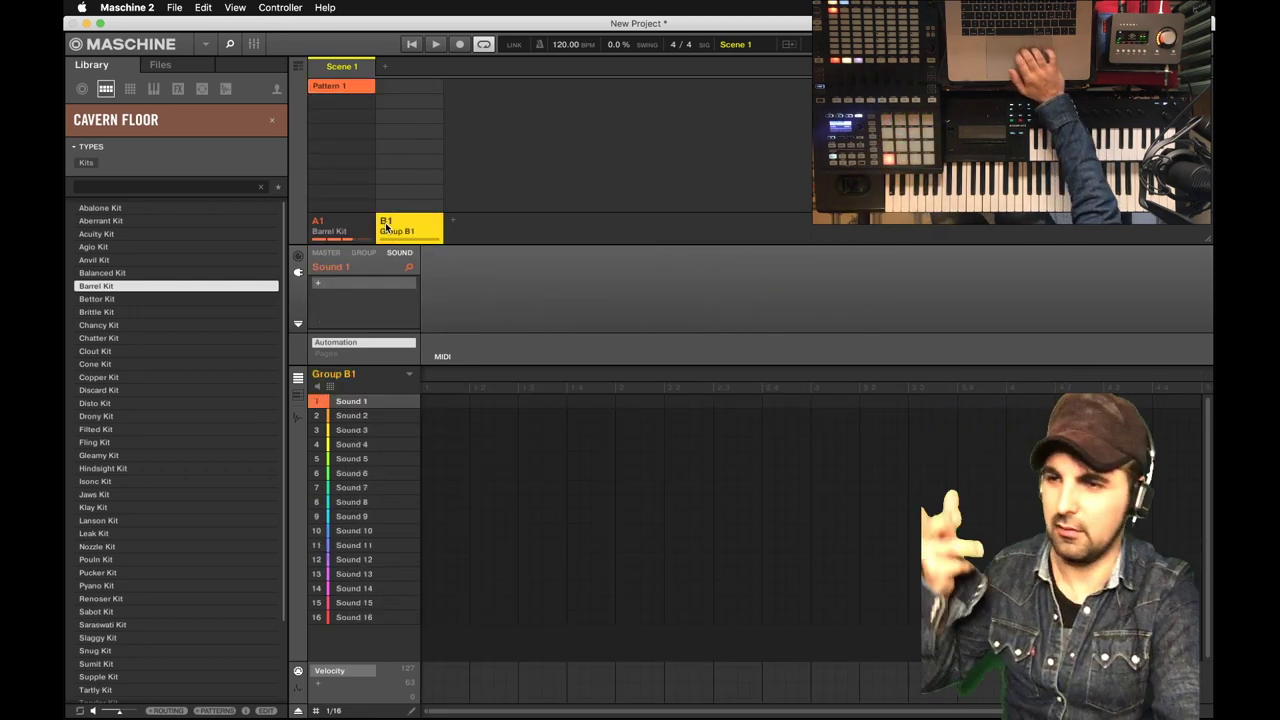
pyautogui.click(200, 247)
pyautogui.click(183, 442)
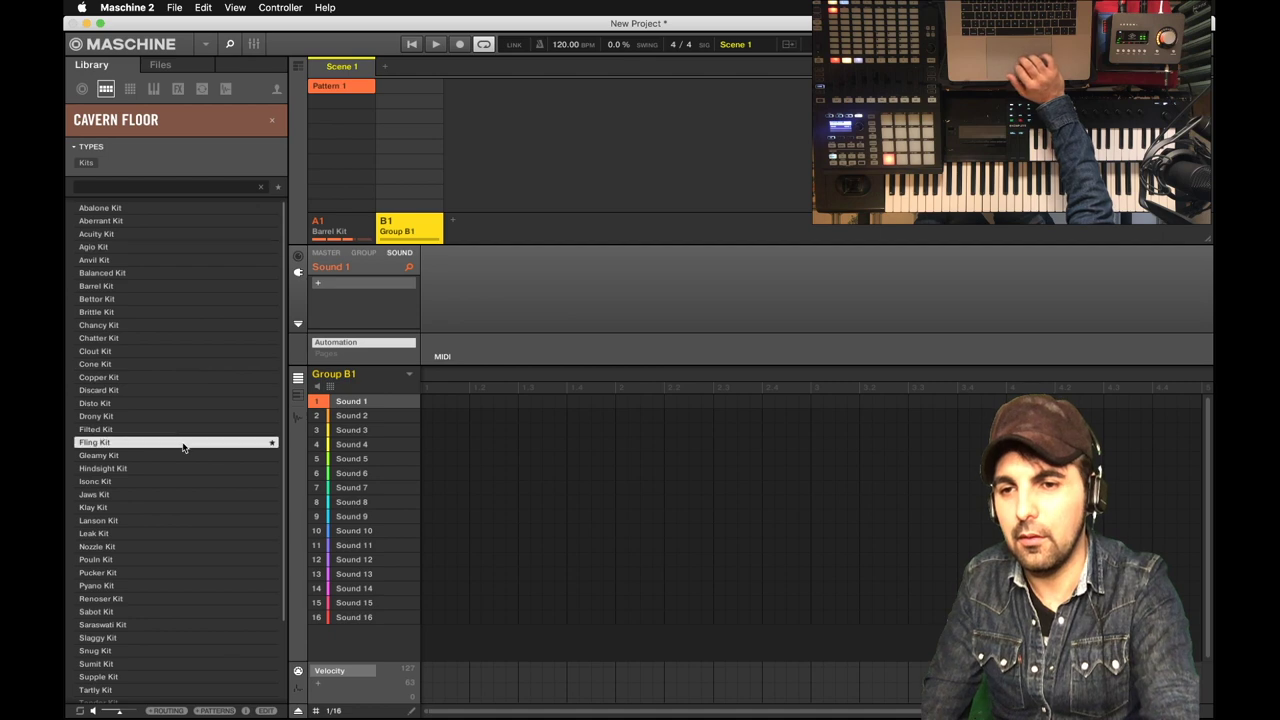
pyautogui.click(179, 459)
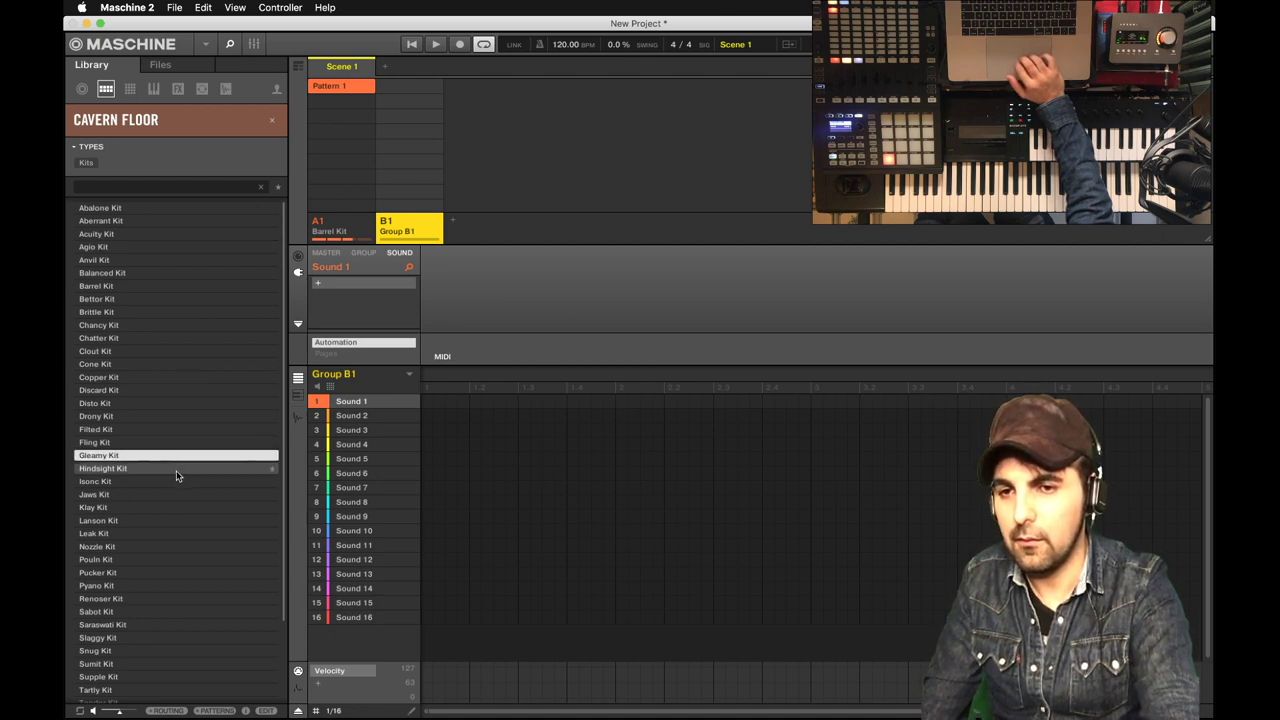
pyautogui.click(176, 470)
pyautogui.click(173, 484)
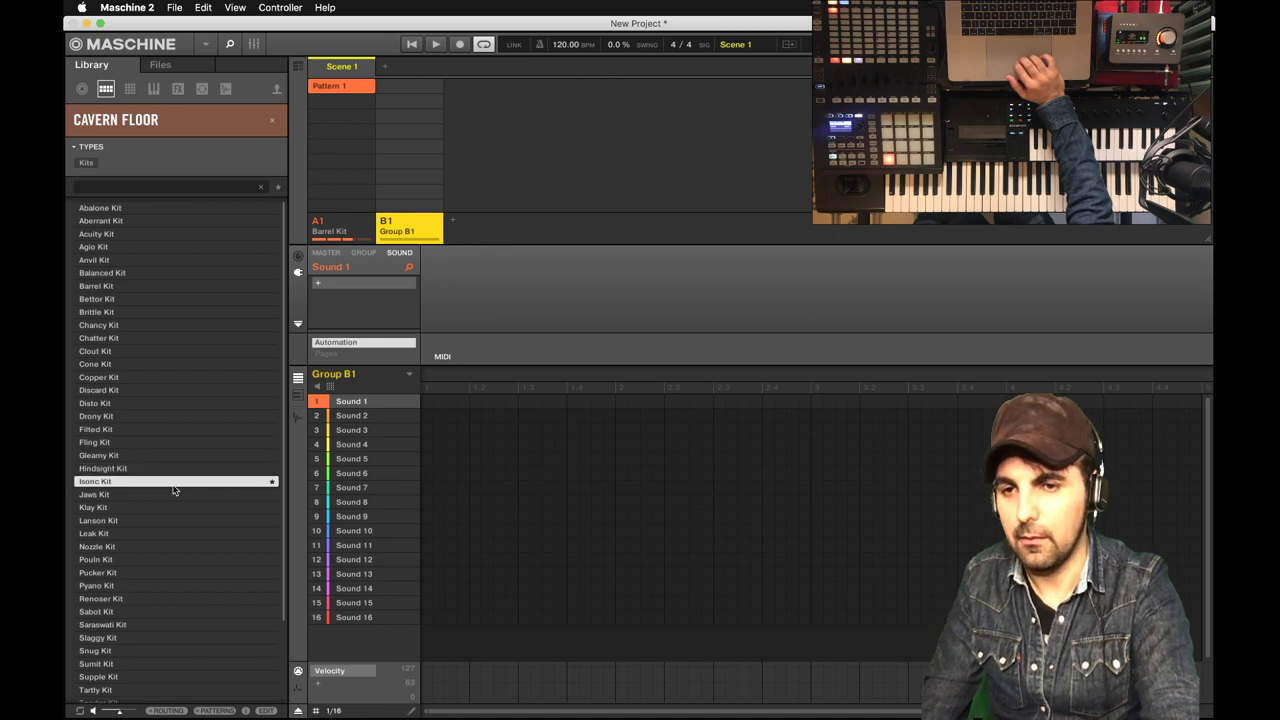
pyautogui.click(171, 497)
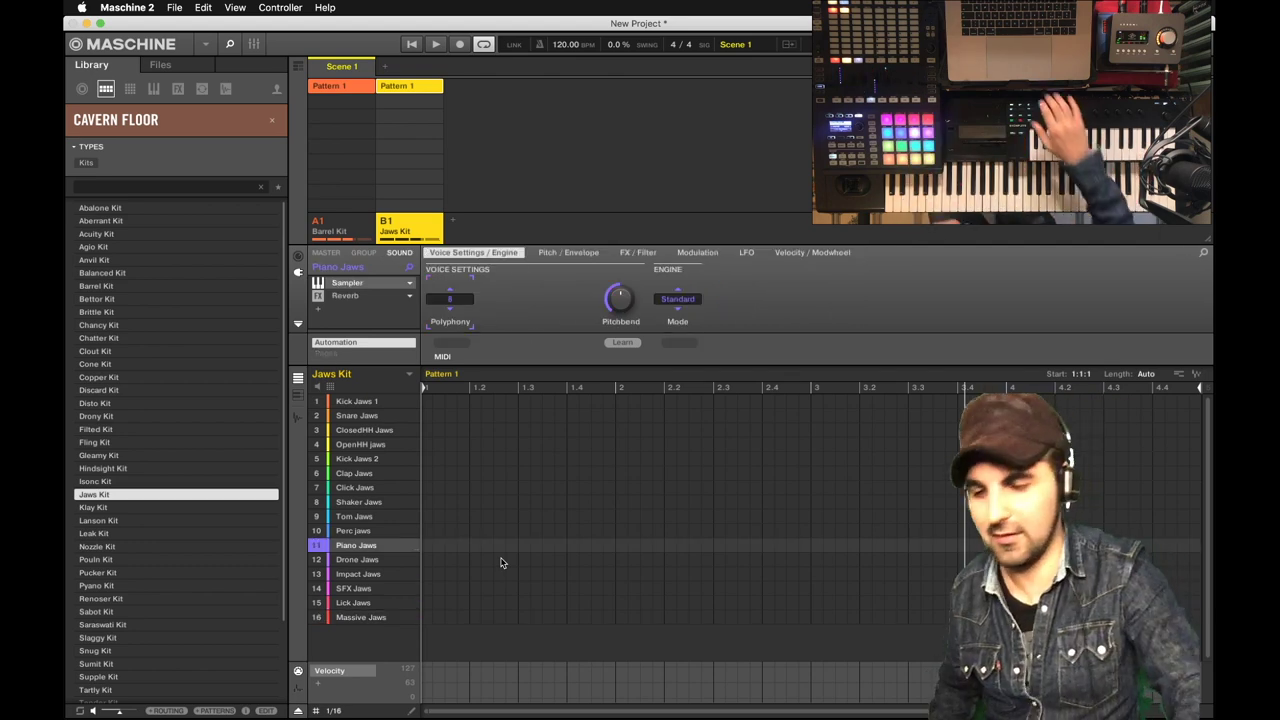
# Filter the library's instrument presets to Massive X sounds of the Mallet Instruments type
pyautogui.moveTo(377, 524)
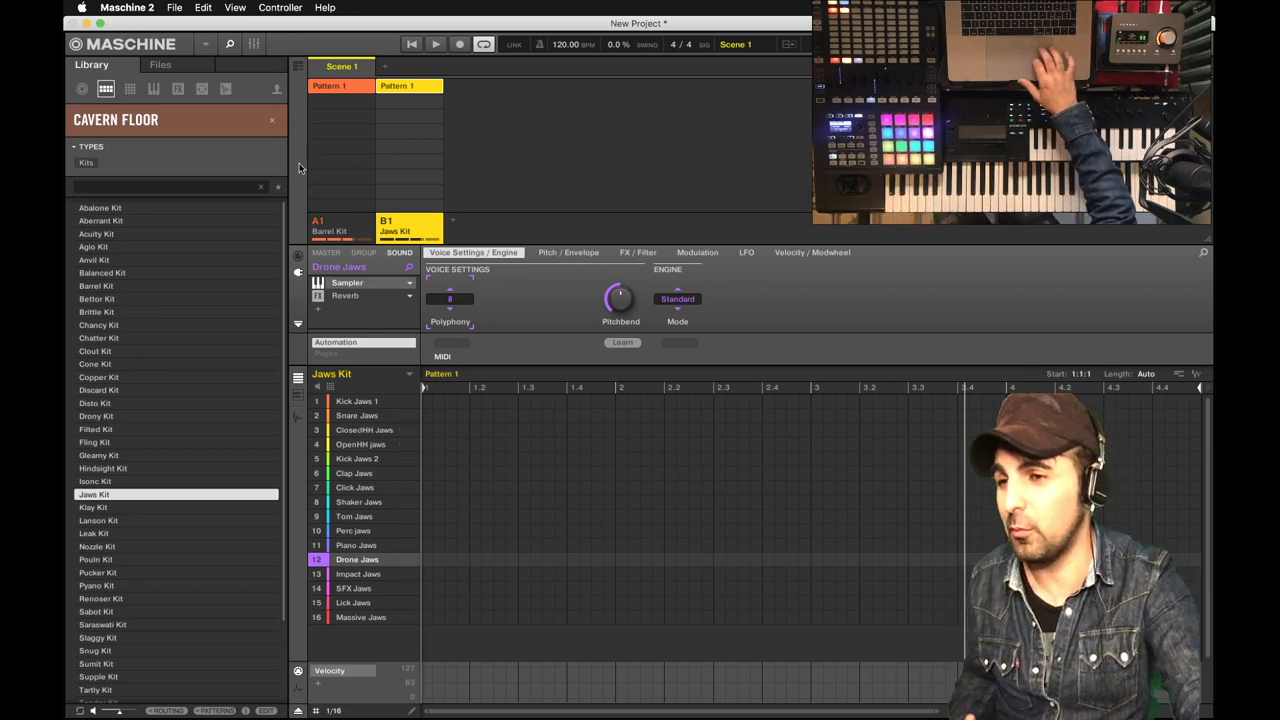
pyautogui.click(156, 89)
pyautogui.scroll(-10, 211, 425)
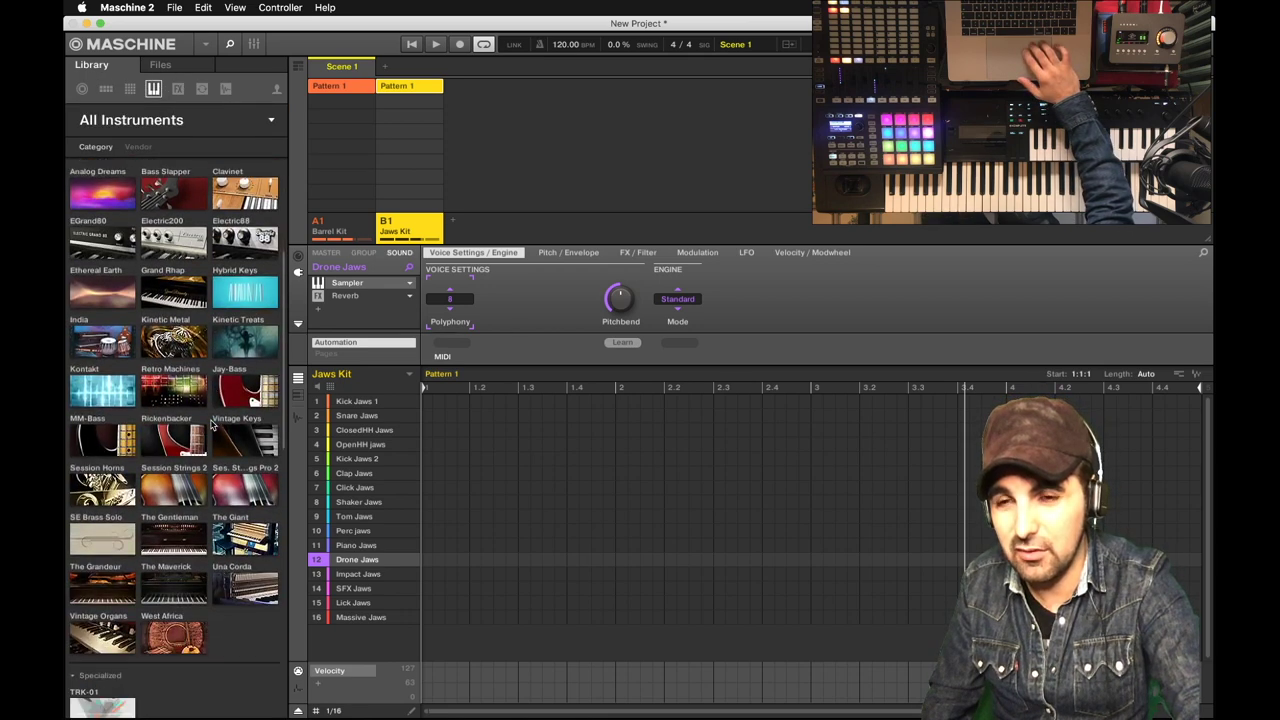
pyautogui.scroll(-15, 211, 425)
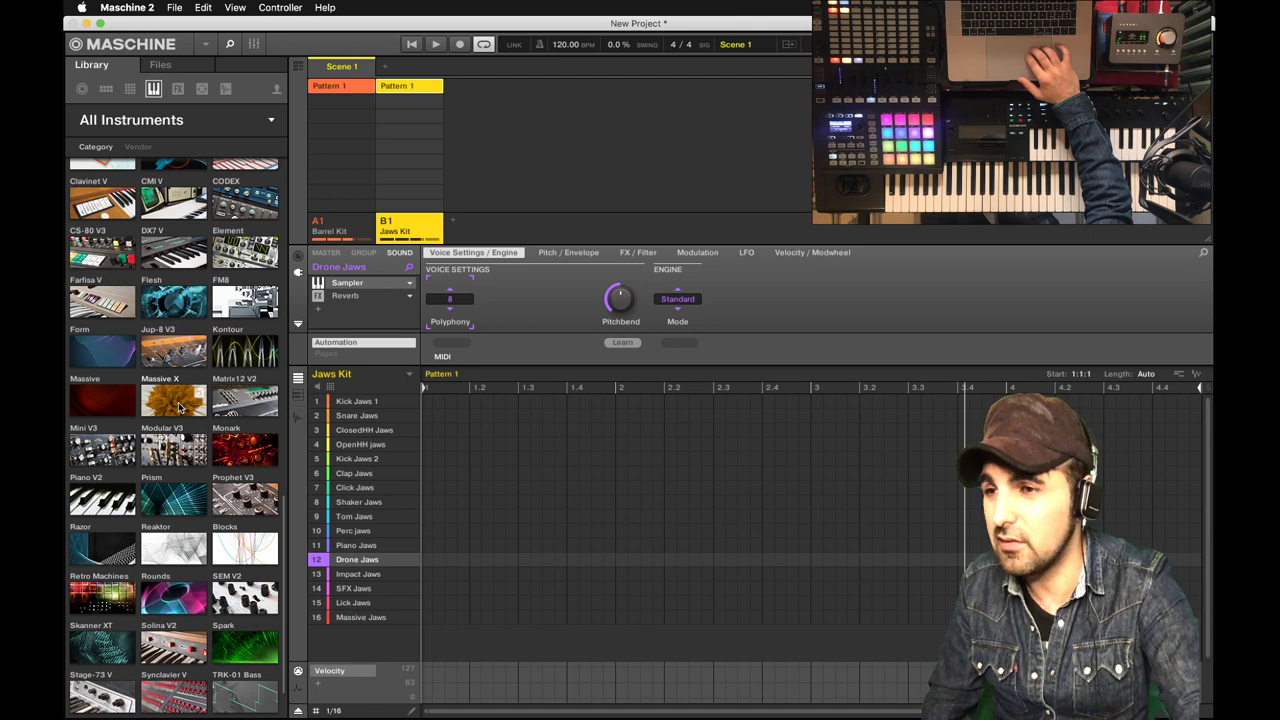
pyautogui.click(176, 401)
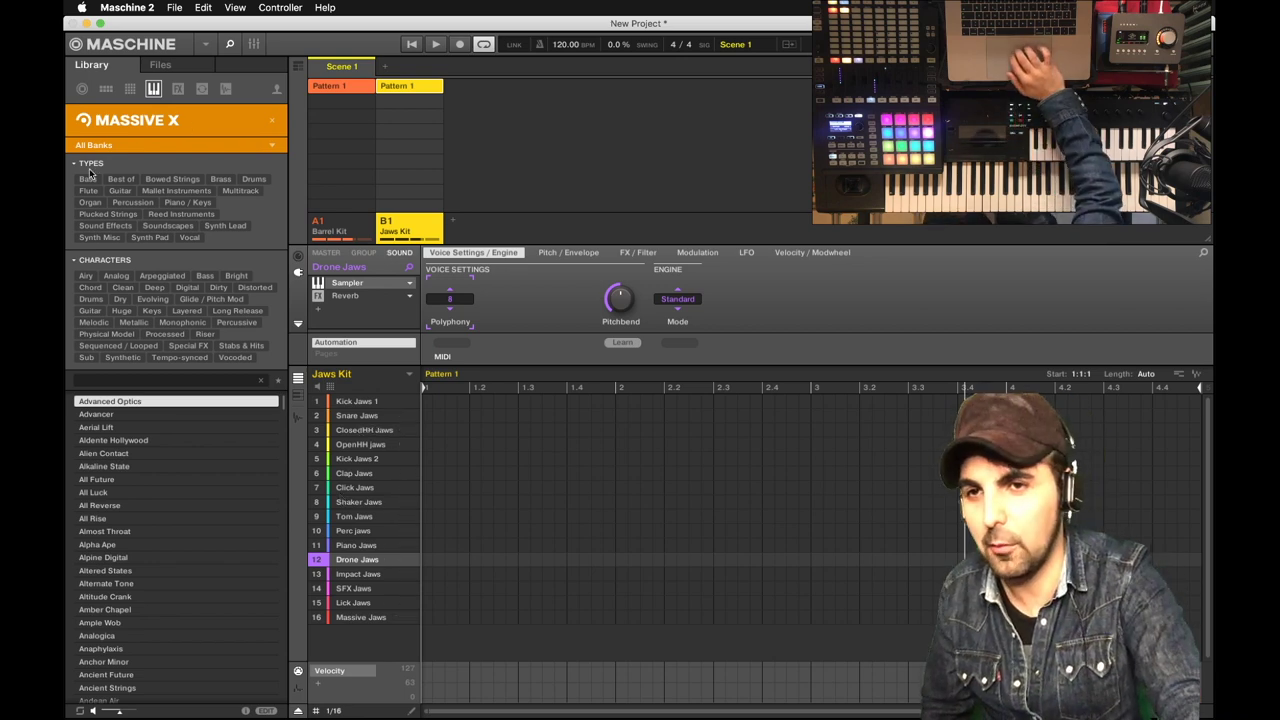
pyautogui.click(176, 191)
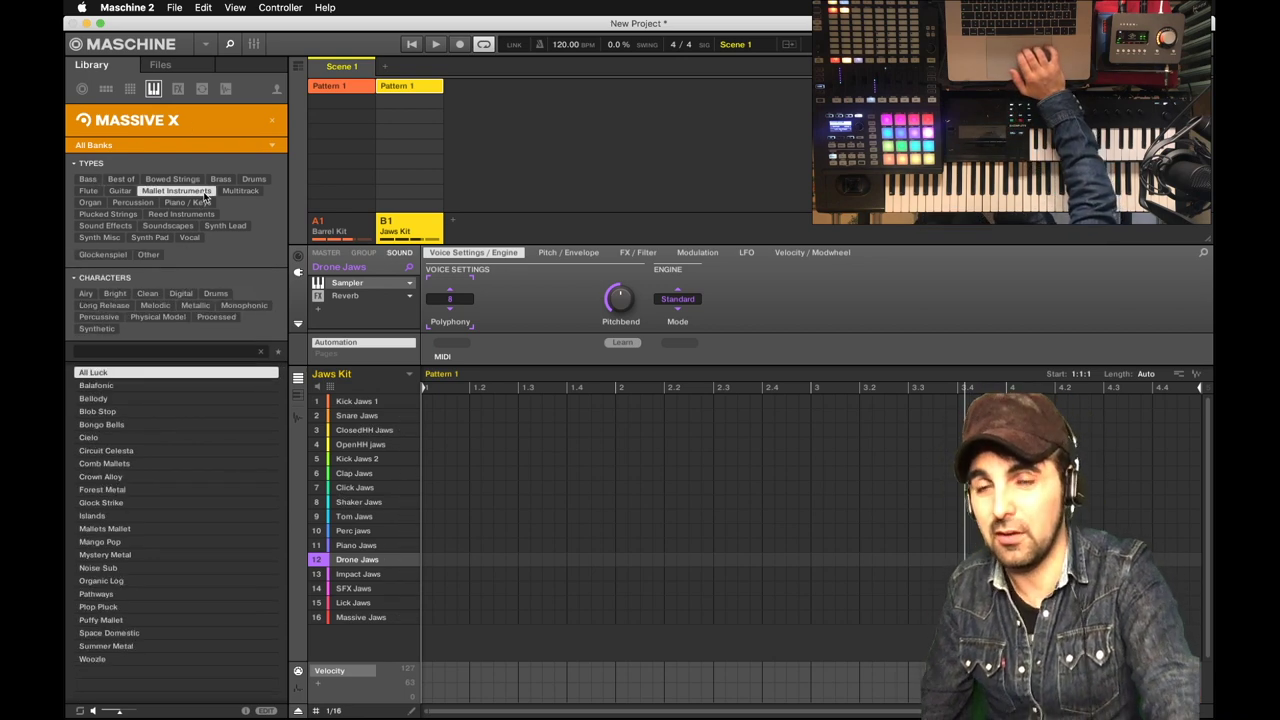
# Audition the mallet presets from Bellody to Crown Alloy and load Crown Alloy in place of the Drone Jaws sound
pyautogui.click(125, 399)
pyautogui.click(128, 424)
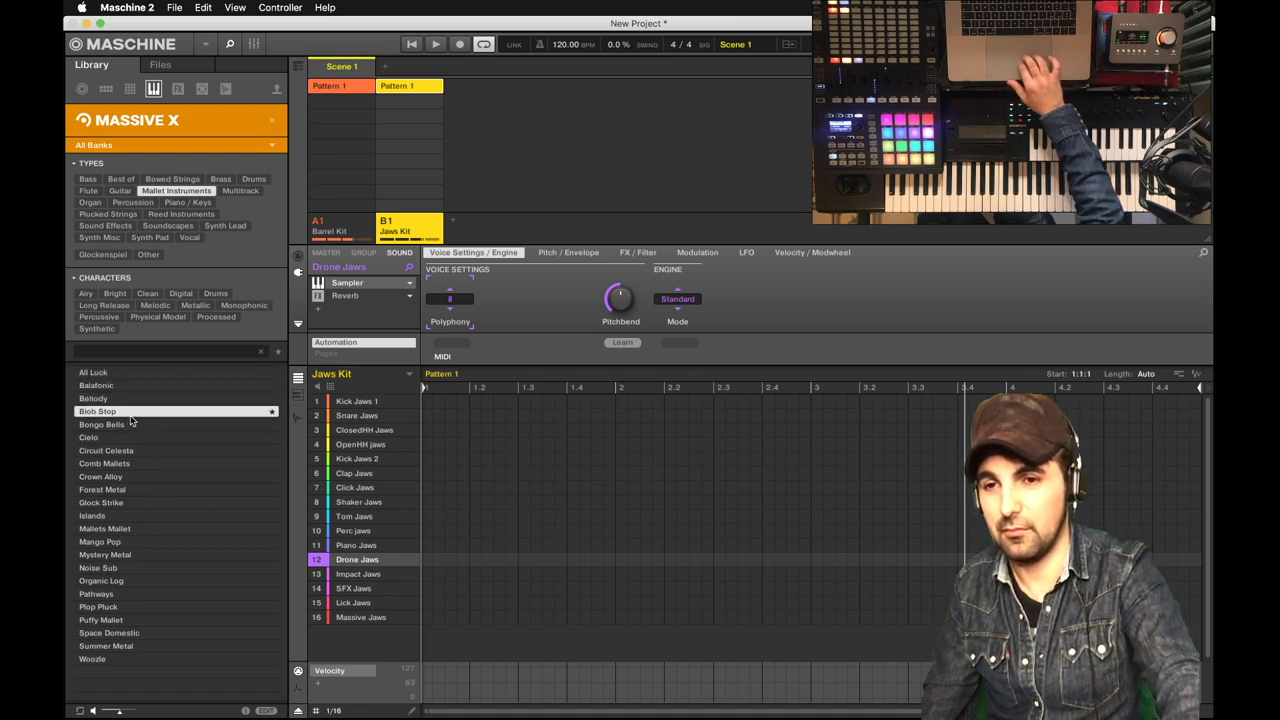
pyautogui.click(127, 437)
pyautogui.click(126, 450)
pyautogui.click(125, 464)
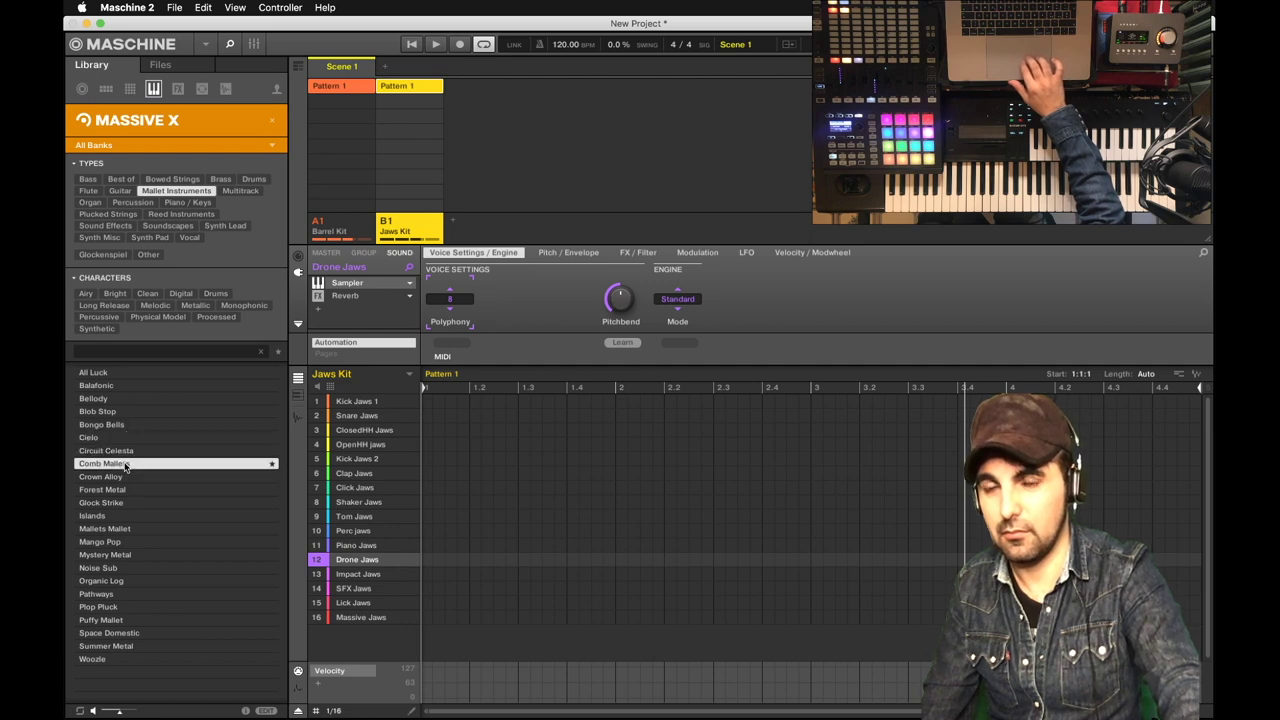
pyautogui.click(125, 476)
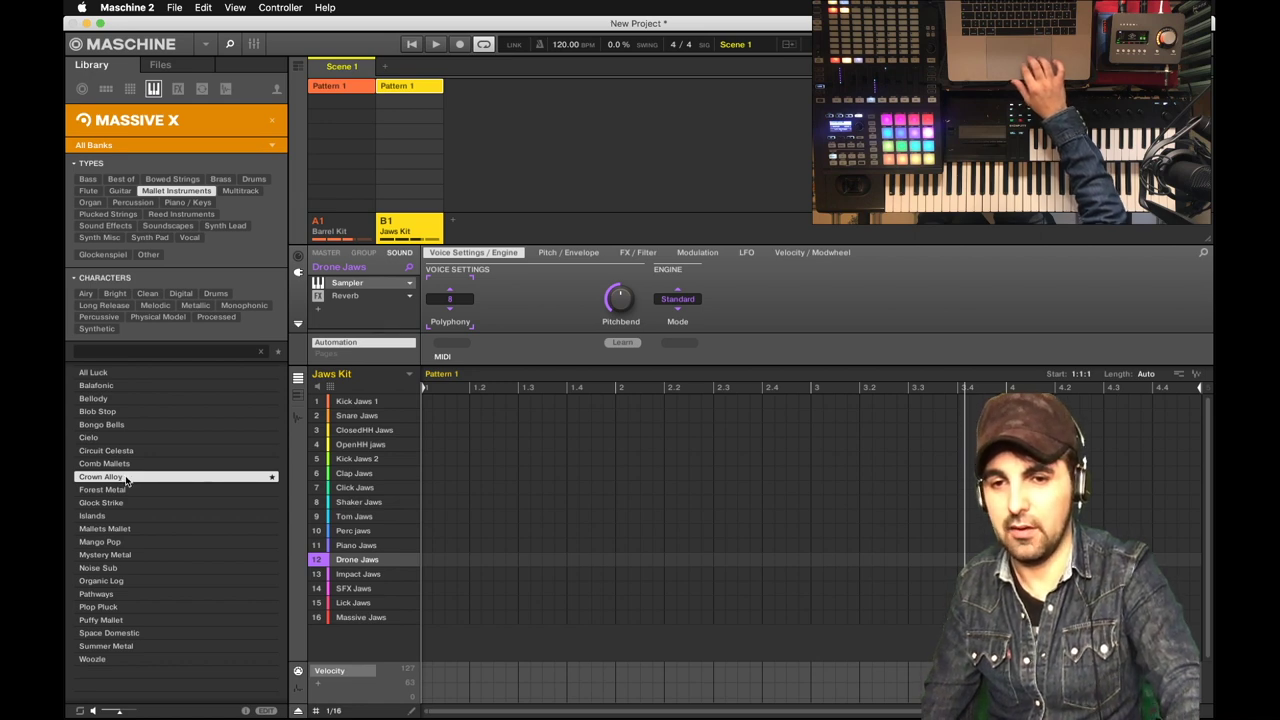
pyautogui.doubleClick(125, 477)
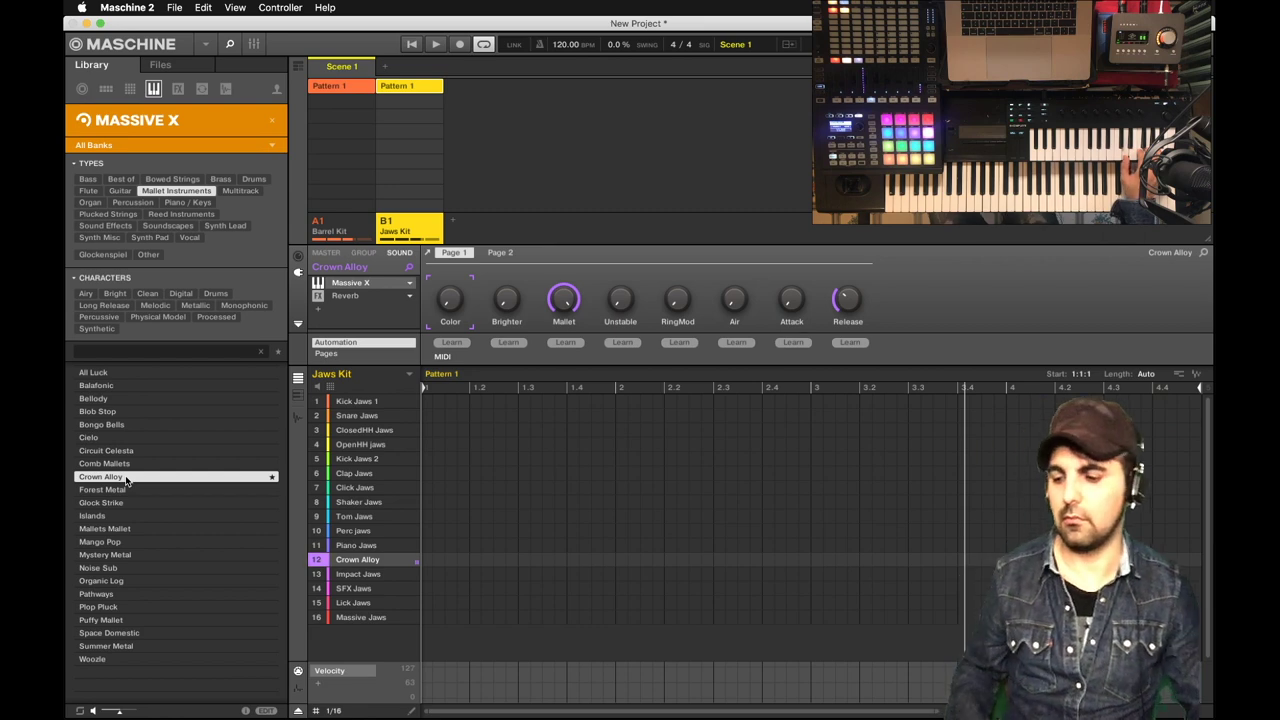
# Play back the Crown Alloy part and shorten Jaws Kit's Pattern 1 to a length of 4:0:0
pyautogui.press('space')
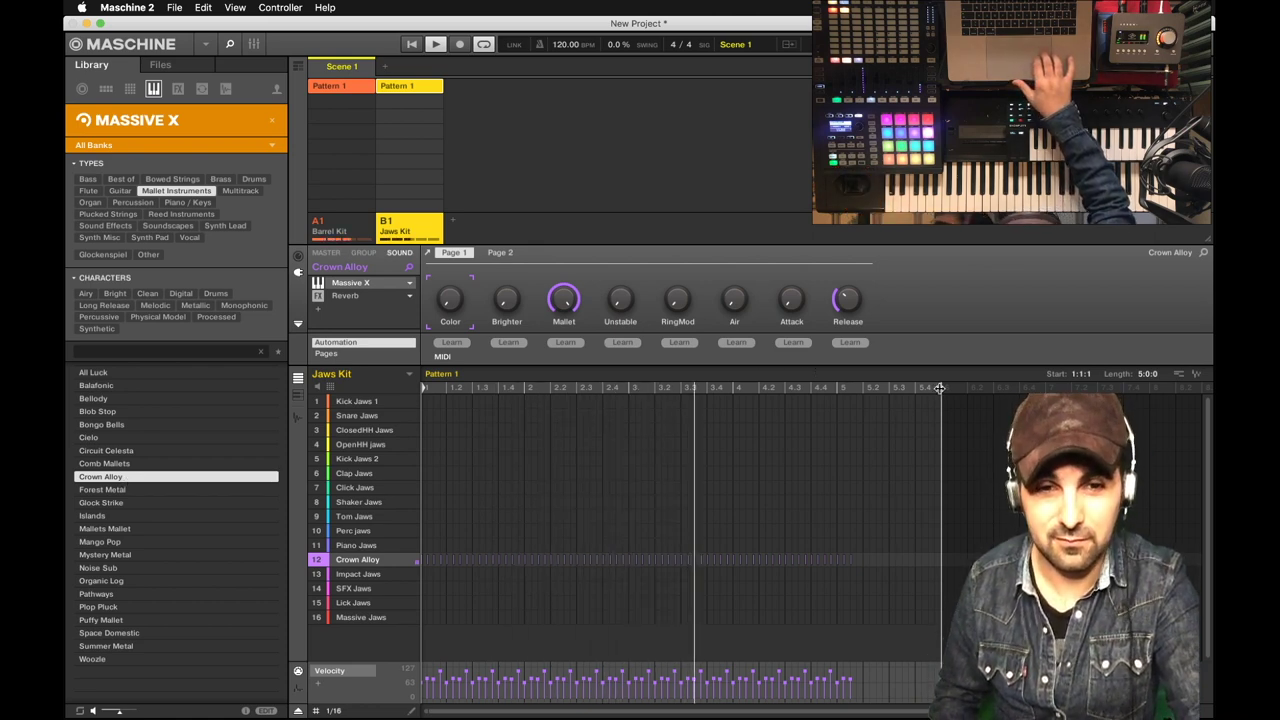
pyautogui.moveTo(938, 388); pyautogui.dragTo(860, 400)
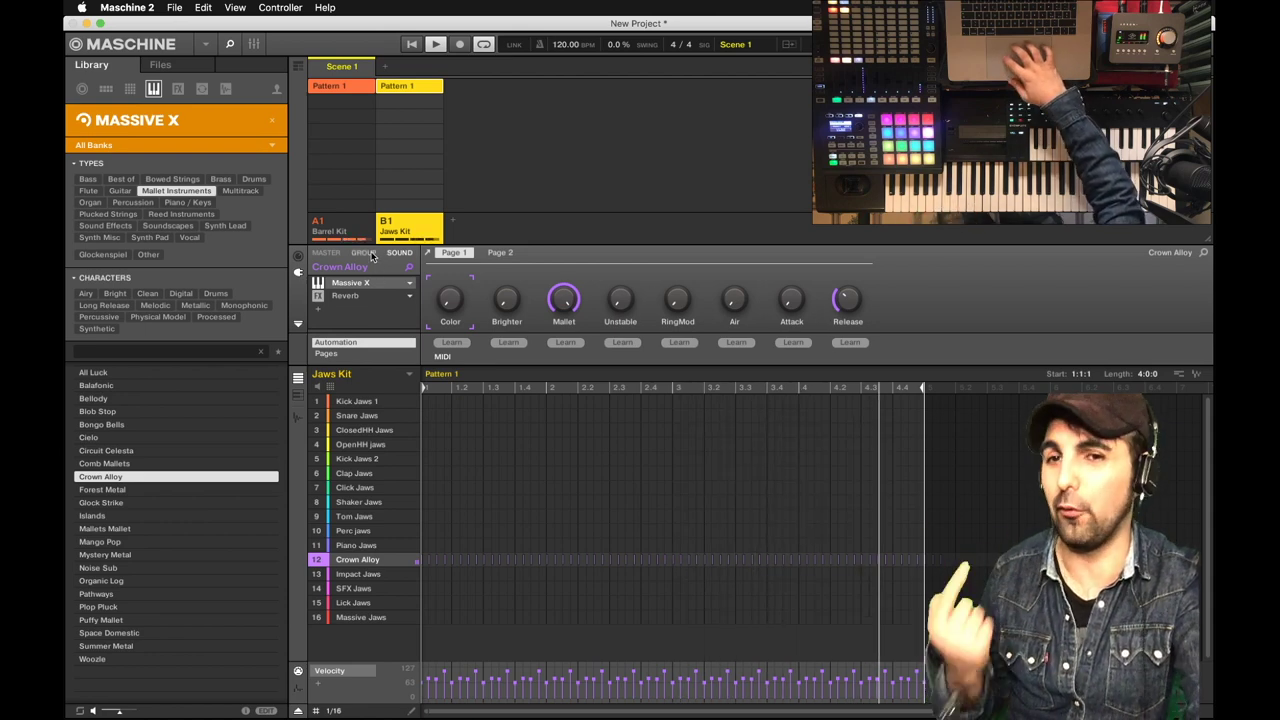
# Add the Native Instruments Solid Bus Comp (VST) after the Limiter on the Jaws Kit group
pyautogui.click(360, 299)
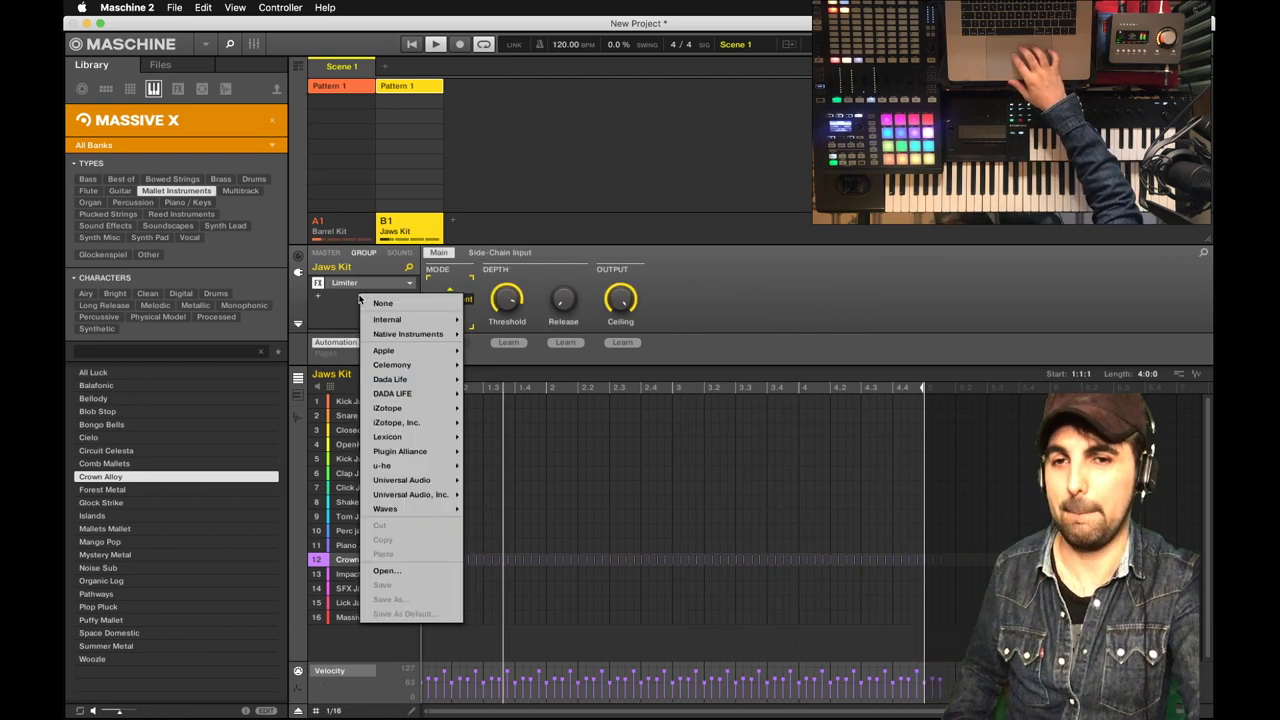
pyautogui.moveTo(409, 335)
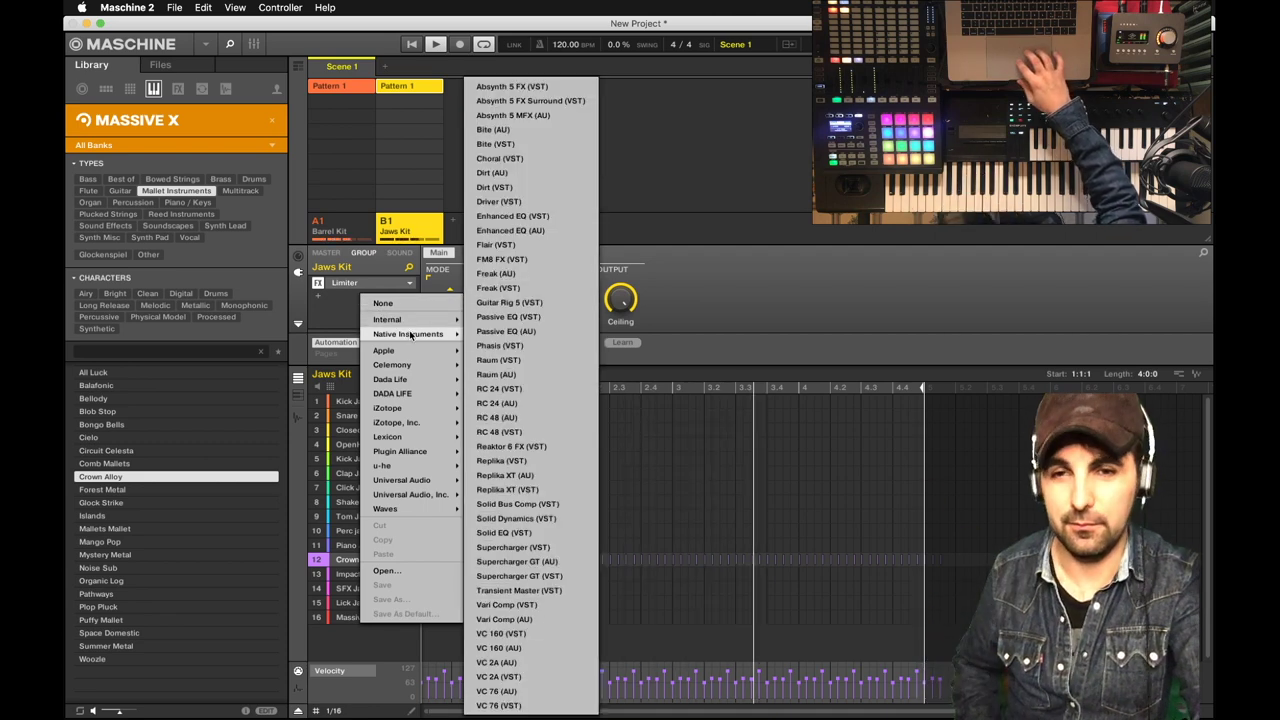
pyautogui.click(543, 504)
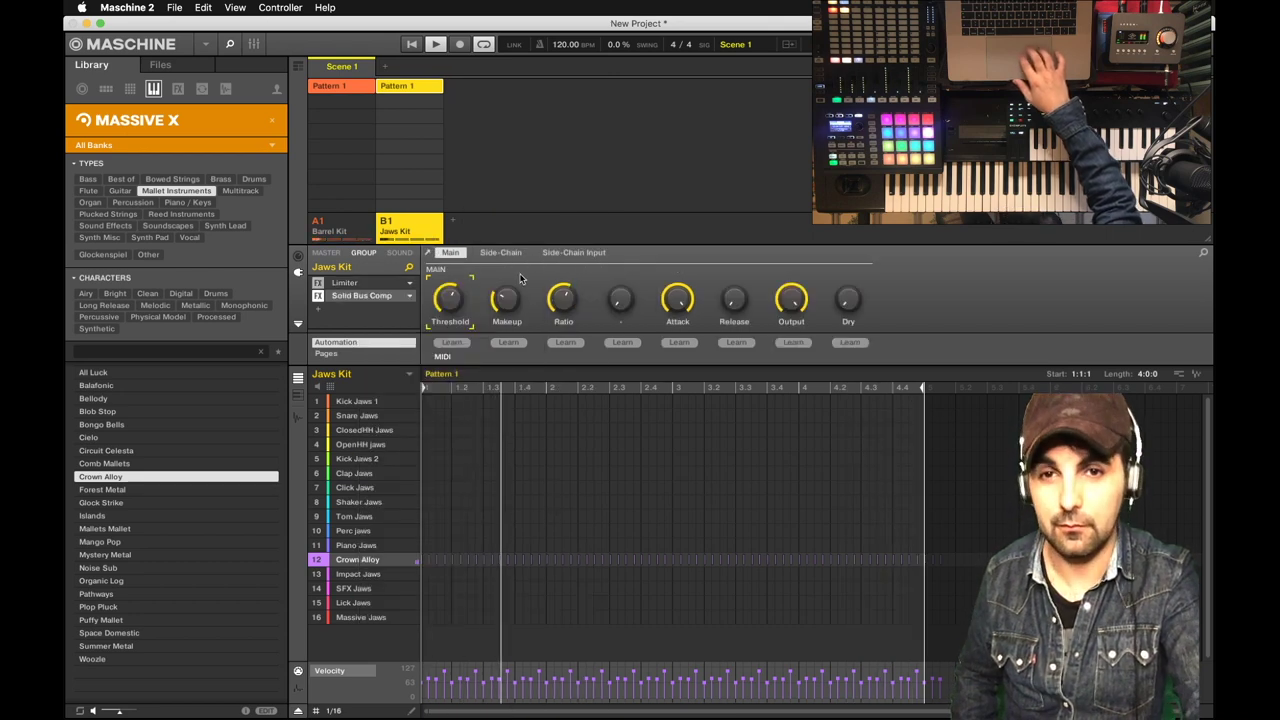
# Side-chain Jaws Kit's Solid Bus Comp to A1:S1 - Barrel Kit: Kick Barrel 1, with SC Mode on and SC Gain at about -13.6 dB
pyautogui.click(574, 252)
pyautogui.click(450, 300)
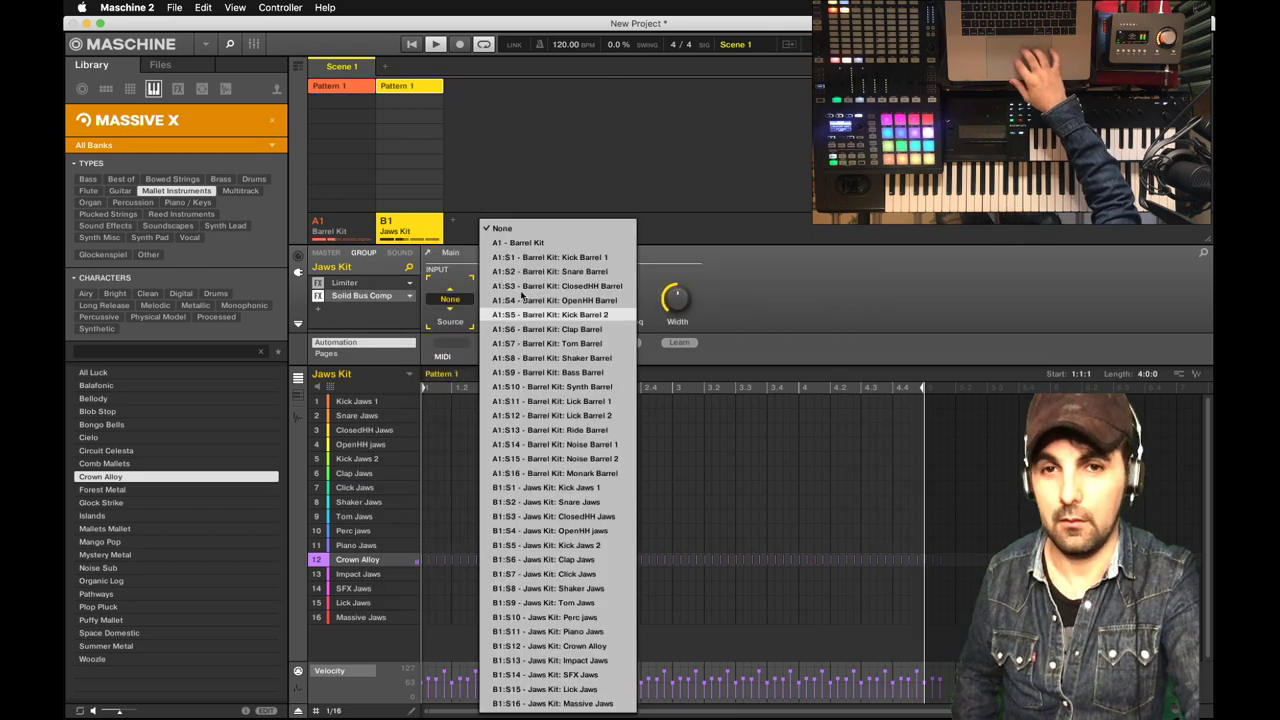
pyautogui.click(575, 258)
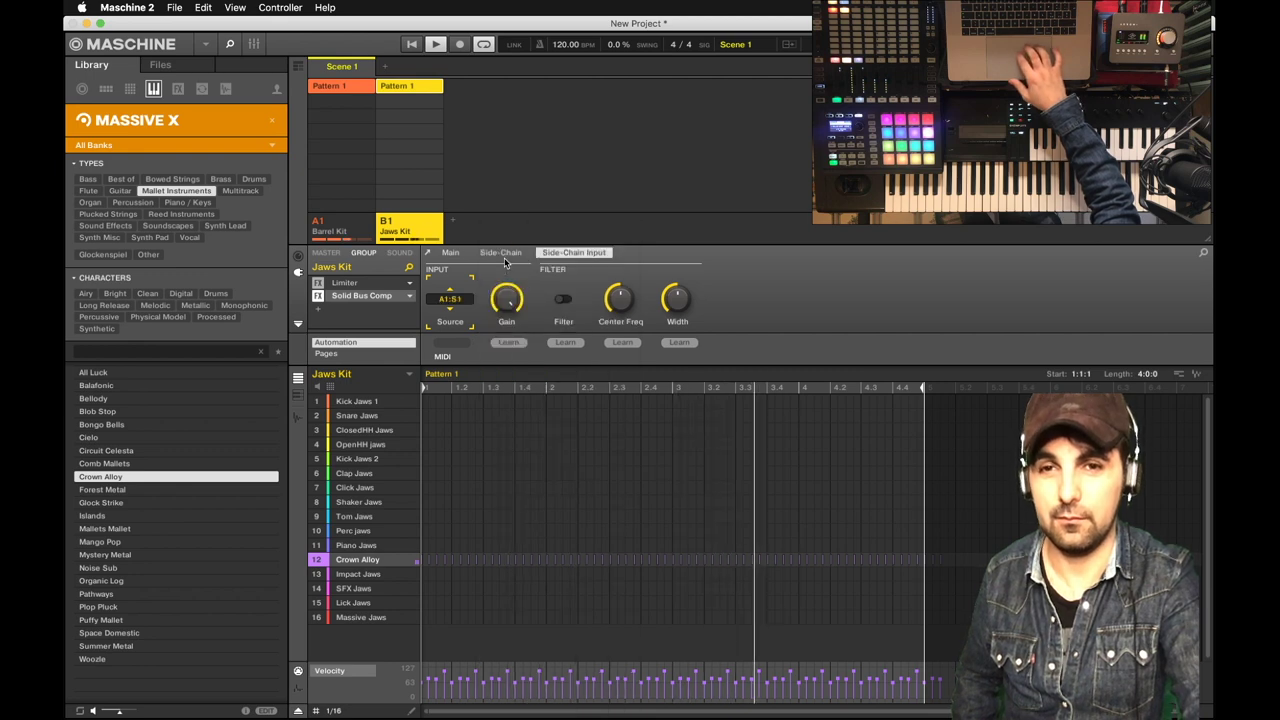
pyautogui.click(505, 253)
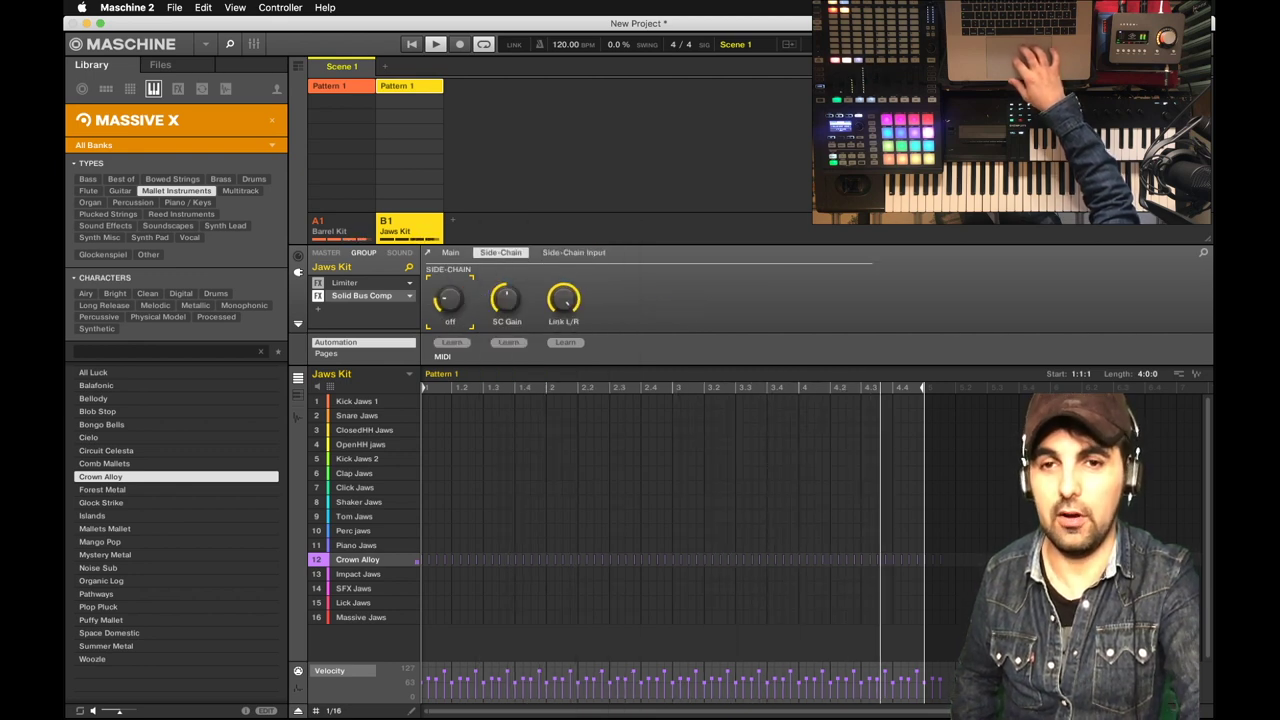
pyautogui.moveTo(450, 298); pyautogui.dragTo(505, 329)
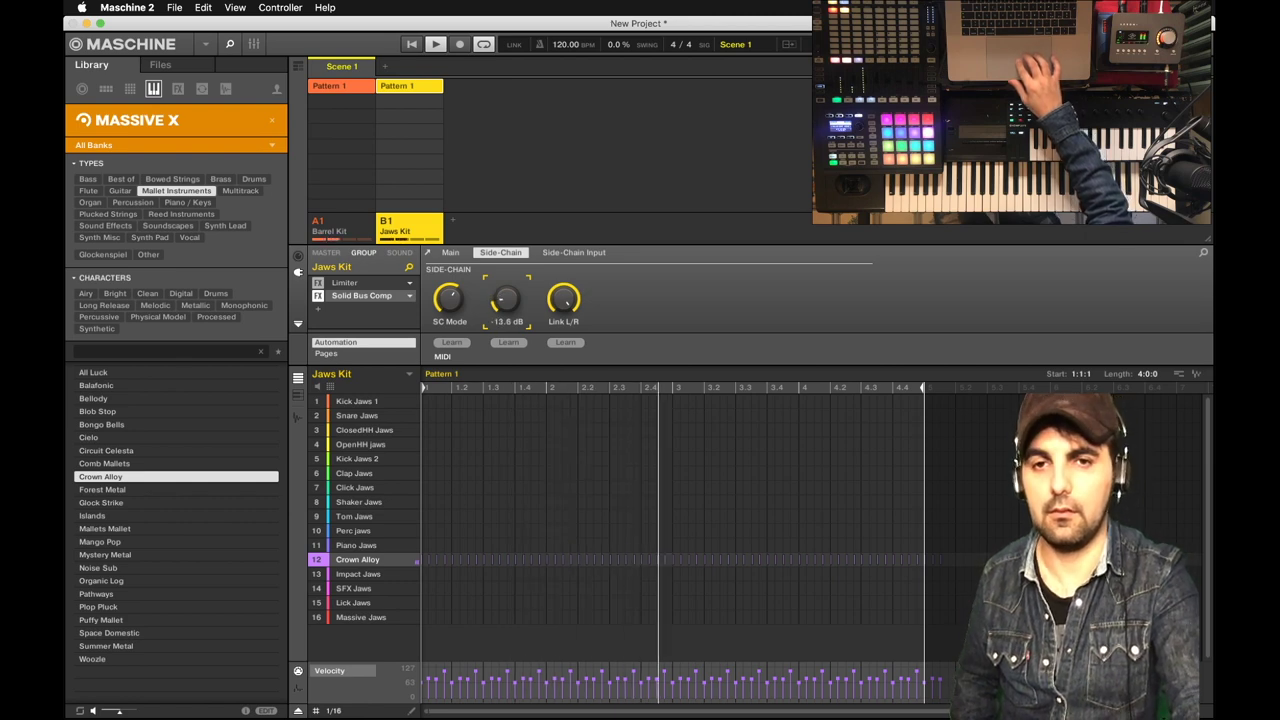
pyautogui.click(450, 253)
pyautogui.click(495, 253)
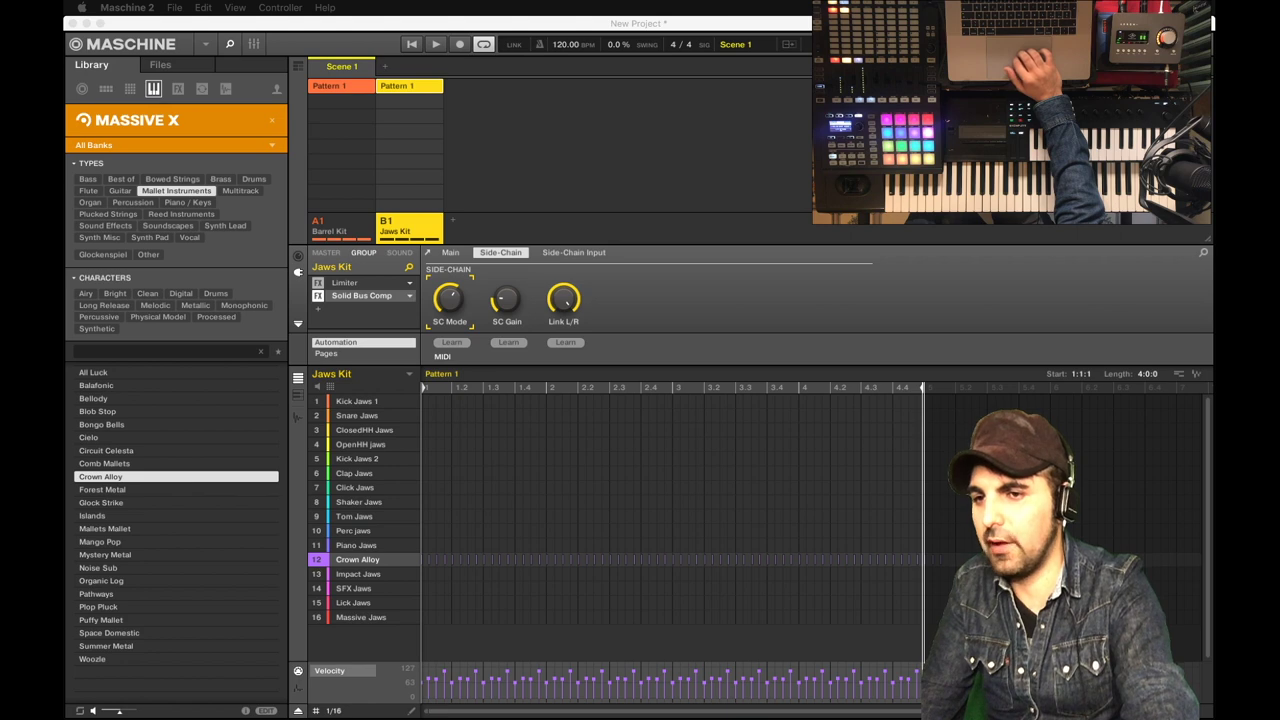
# Review the Crown Alloy sound's Massive X parameters and return to the Jaws Kit group's effects
pyautogui.click(340, 226)
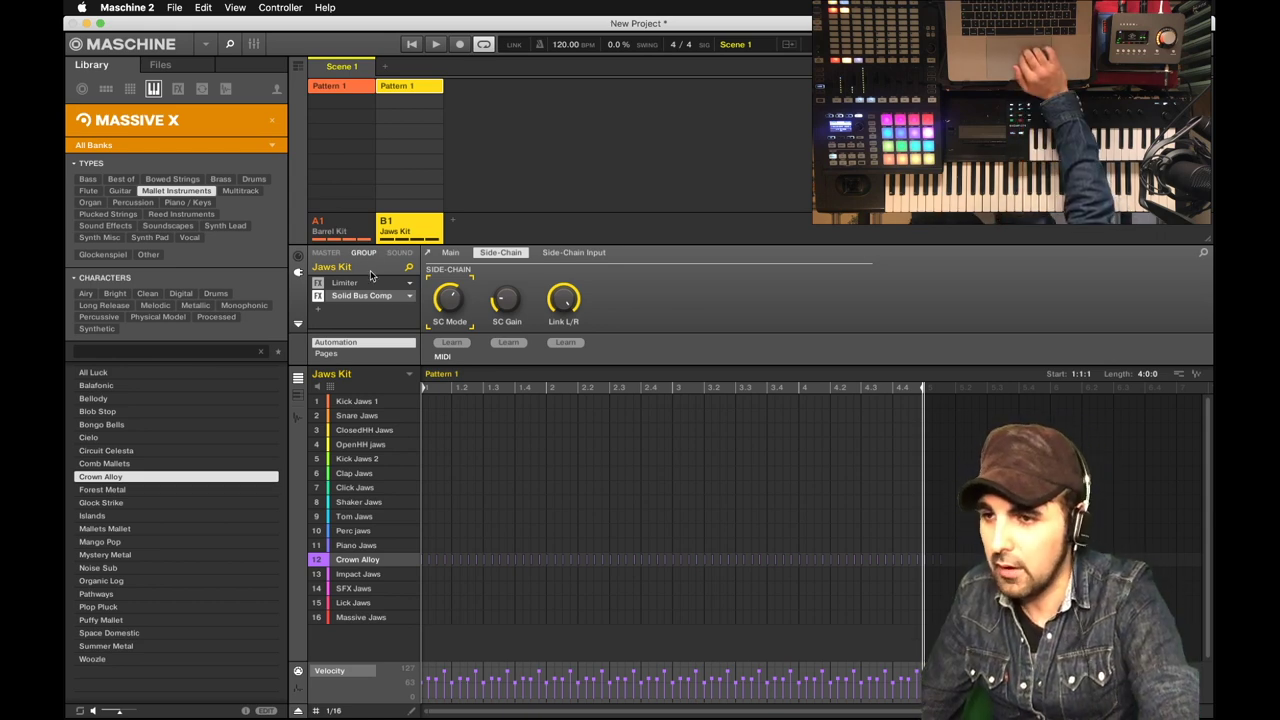
pyautogui.click(407, 257)
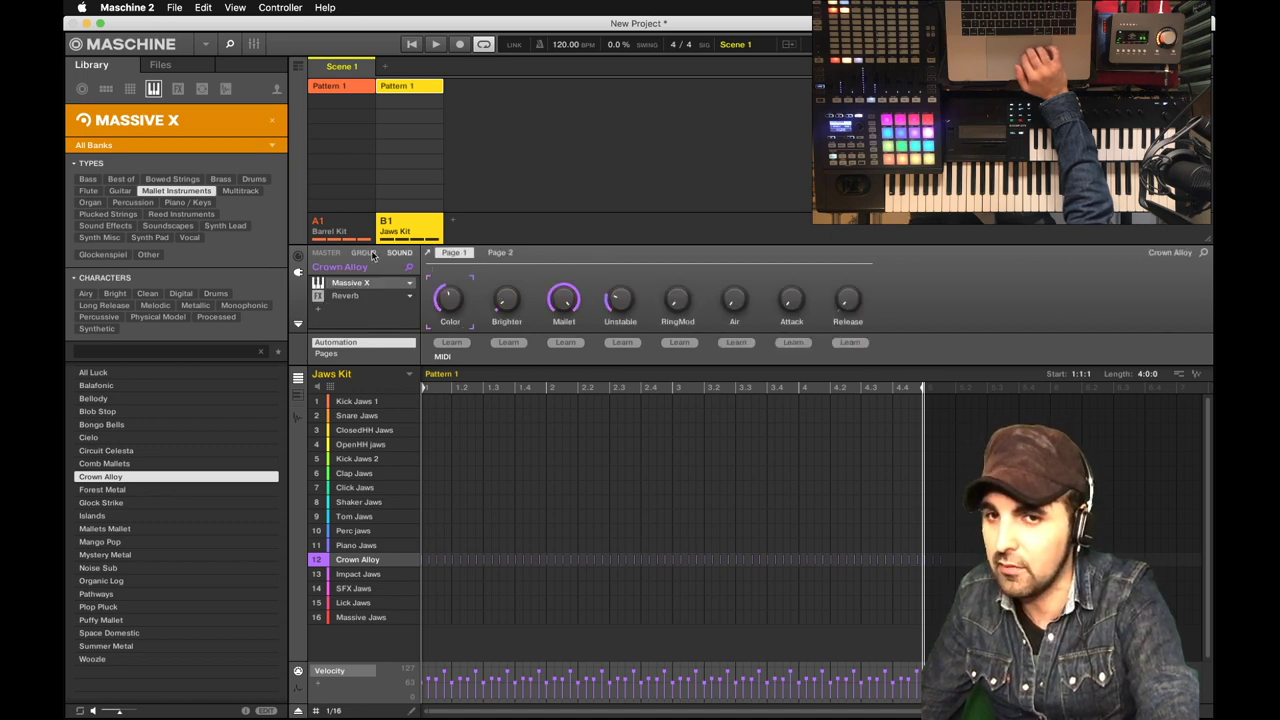
pyautogui.click(364, 257)
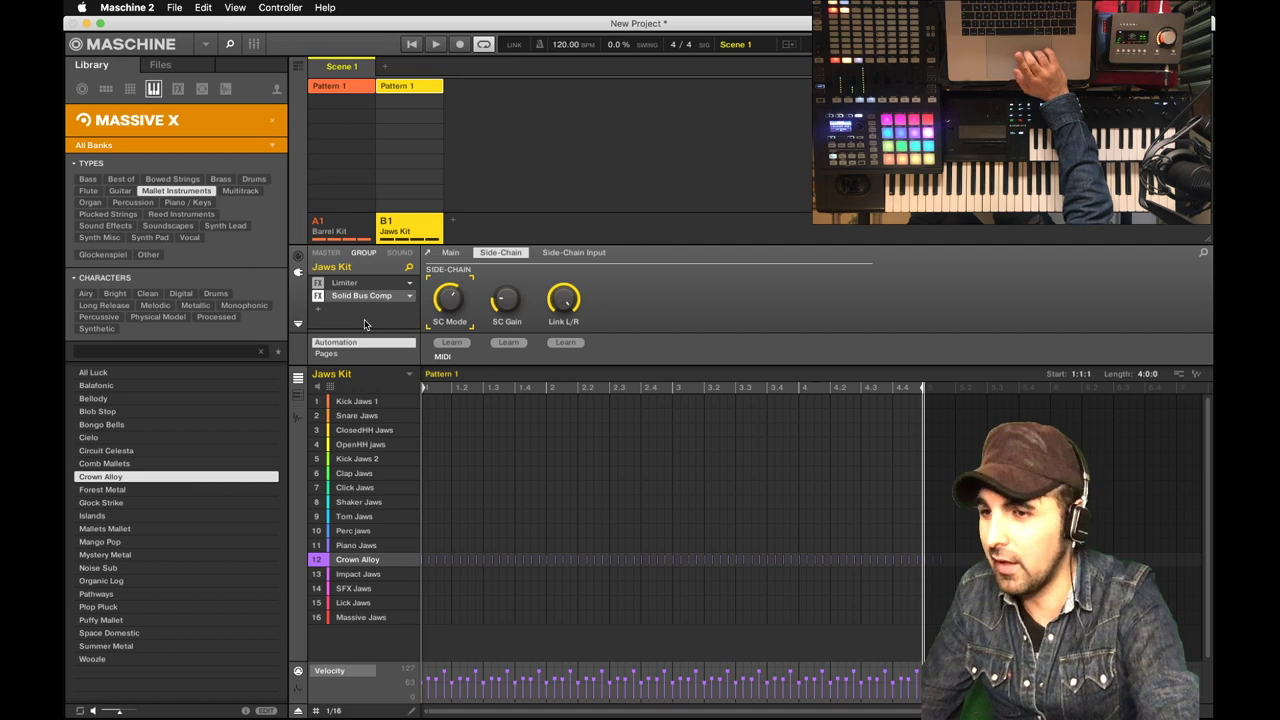
# Create a third, empty group, check the Barrel Kit group's effects, and return to the new group
pyautogui.click(455, 223)
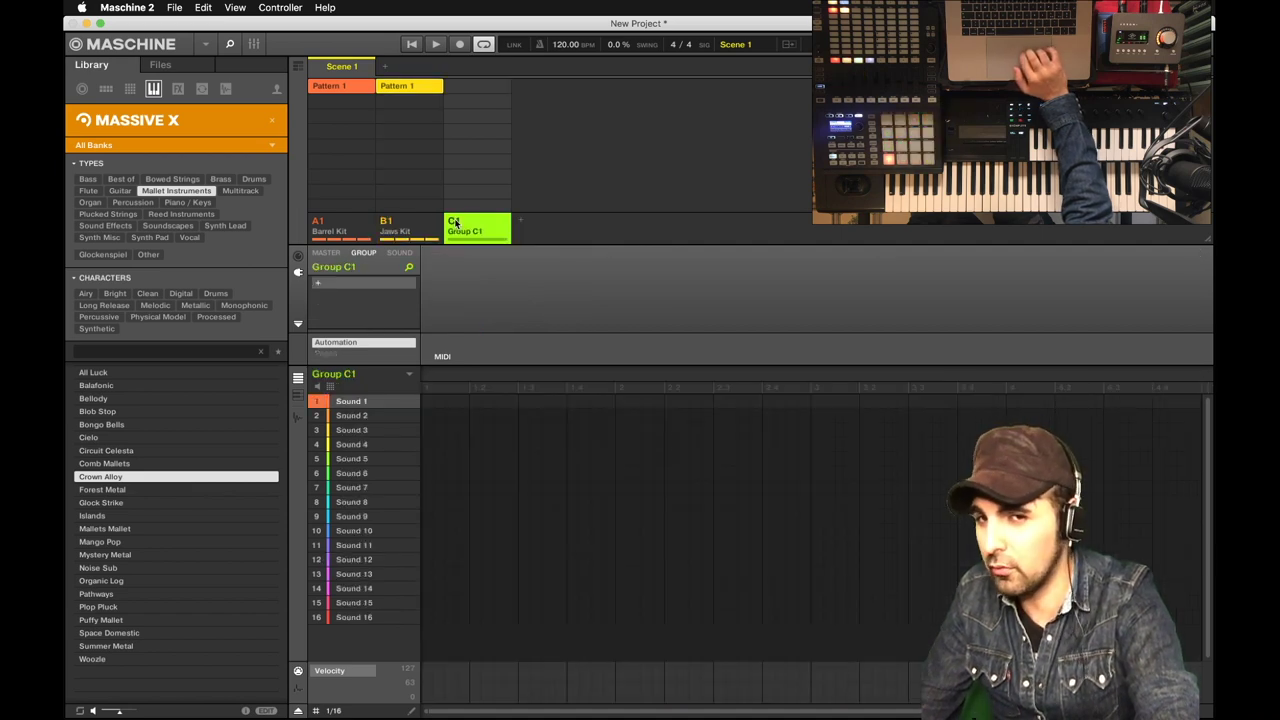
pyautogui.click(336, 224)
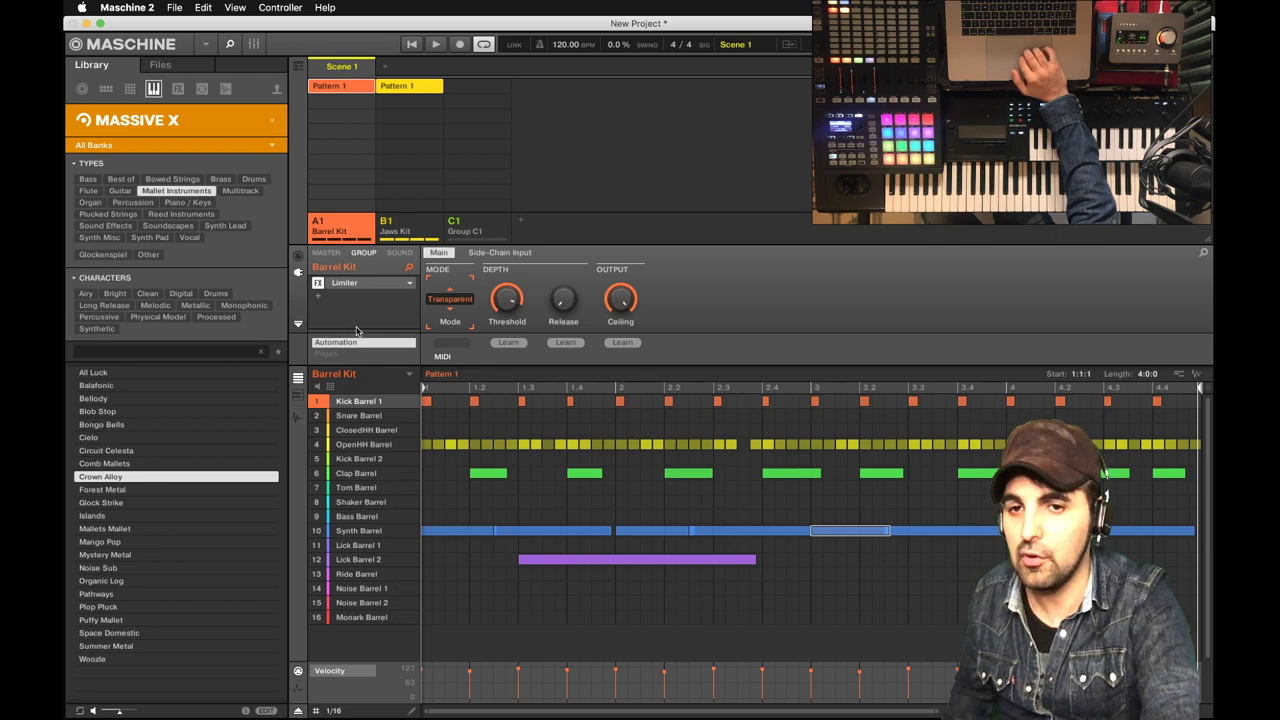
pyautogui.click(470, 228)
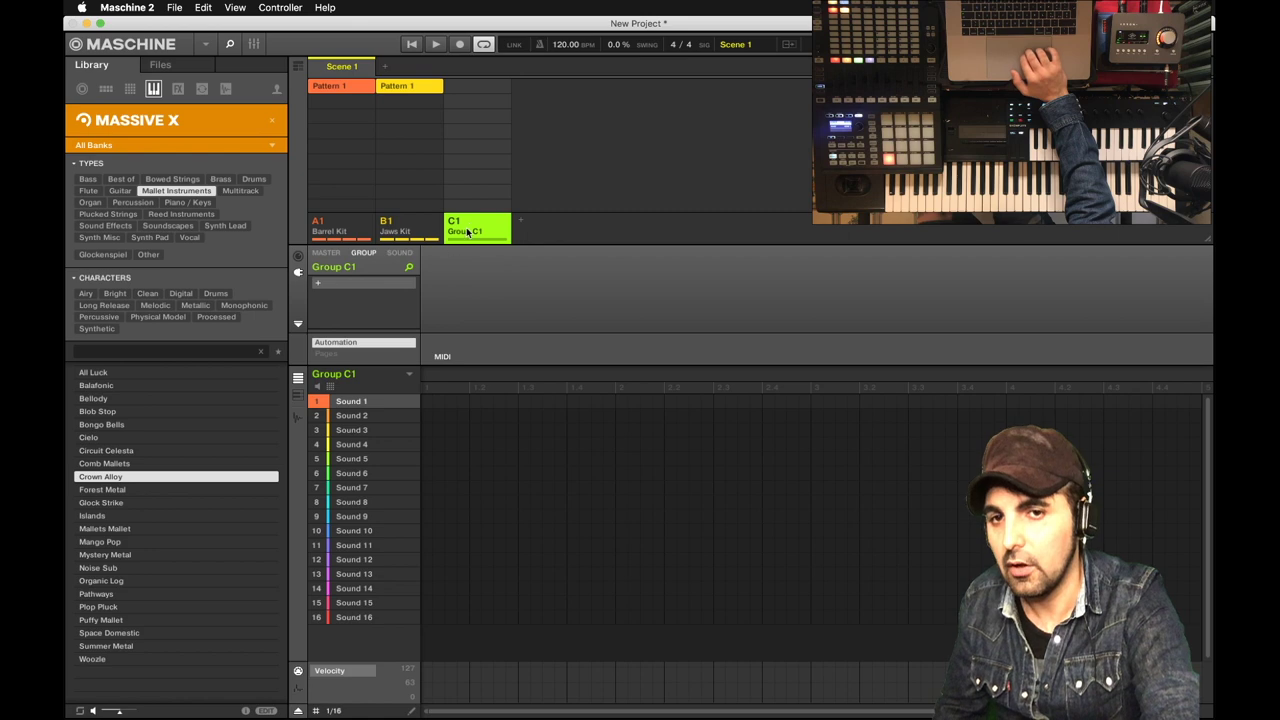
# Add the internal Perform FX to the empty group C1 and set its mode to Stutter
pyautogui.click(367, 285)
pyautogui.moveTo(391, 310)
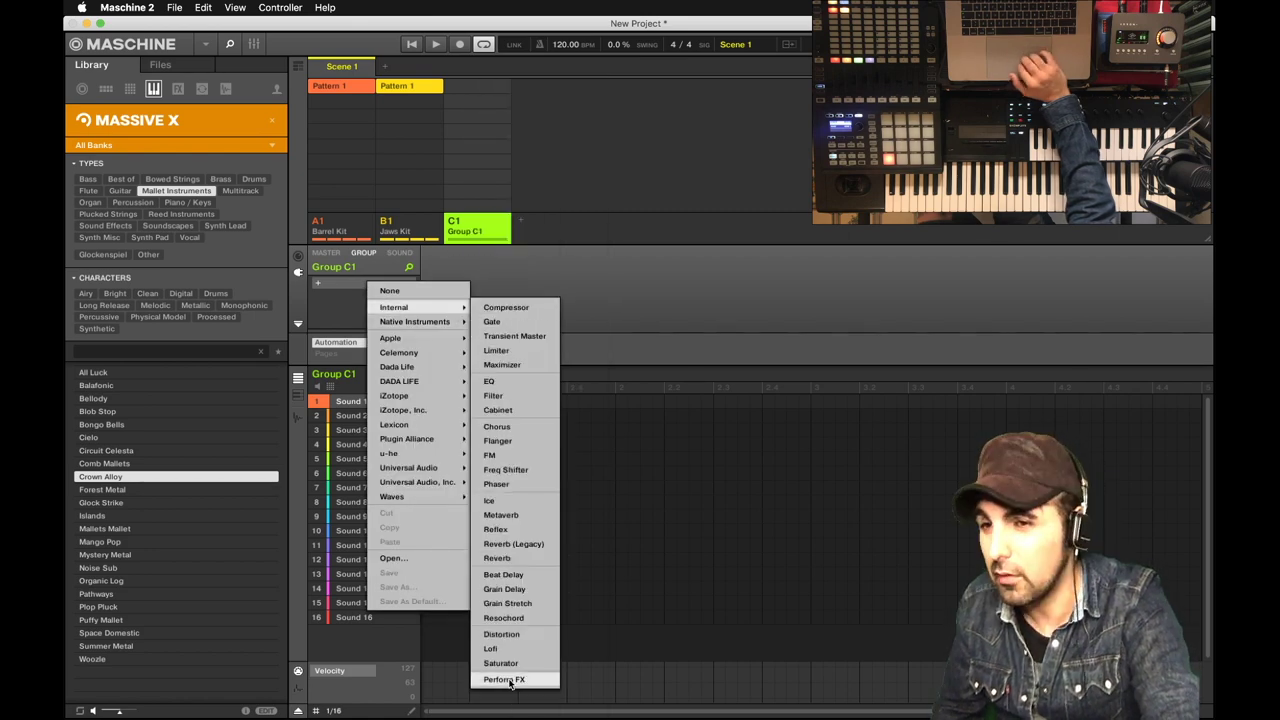
pyautogui.click(505, 680)
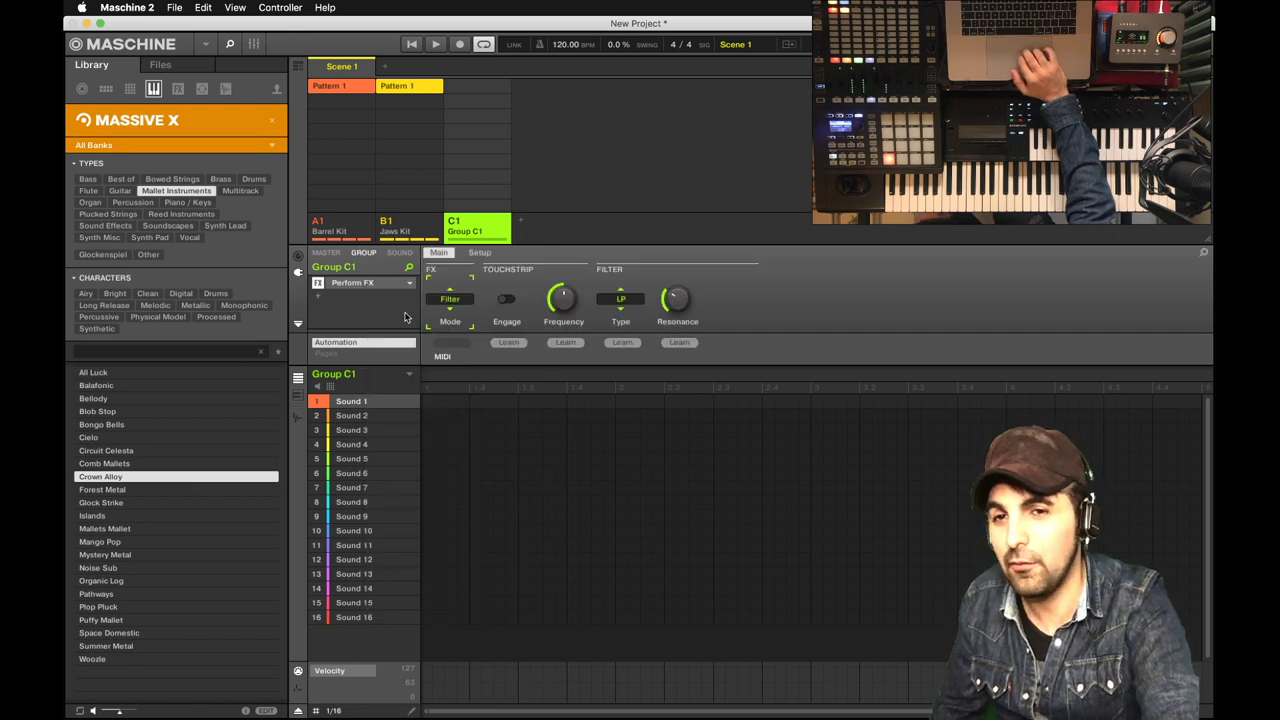
pyautogui.click(460, 302)
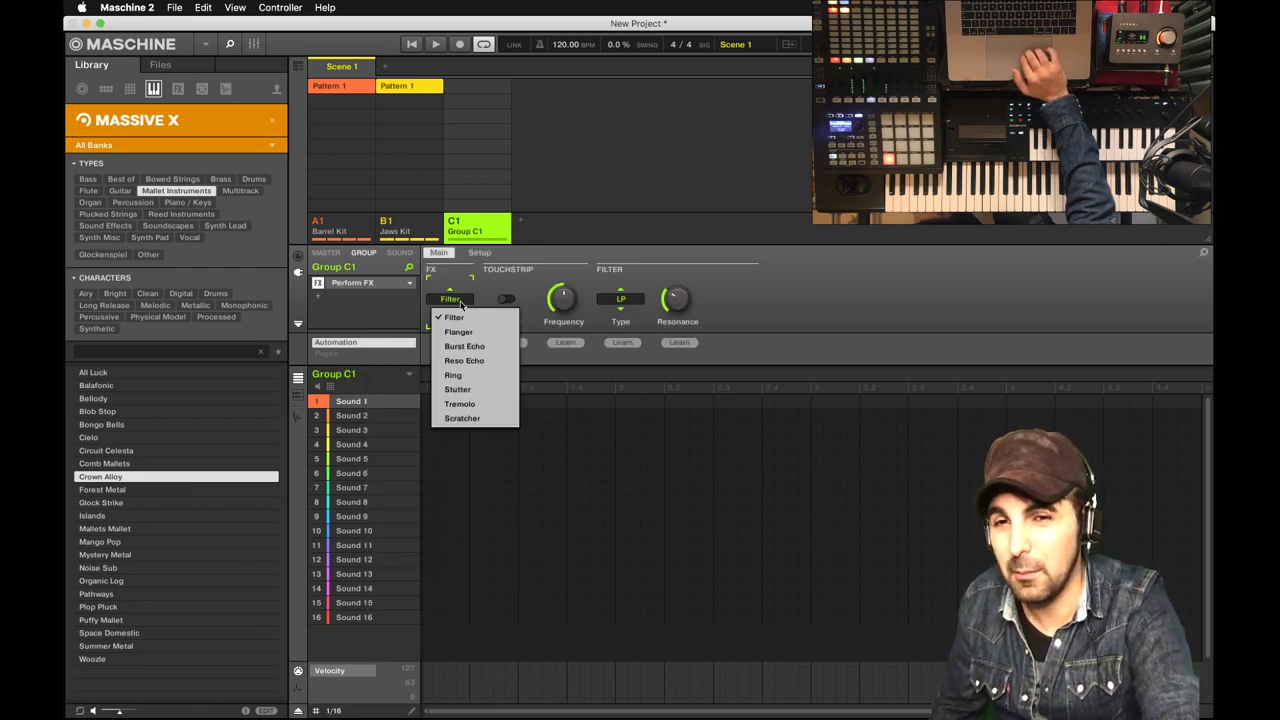
pyautogui.click(479, 389)
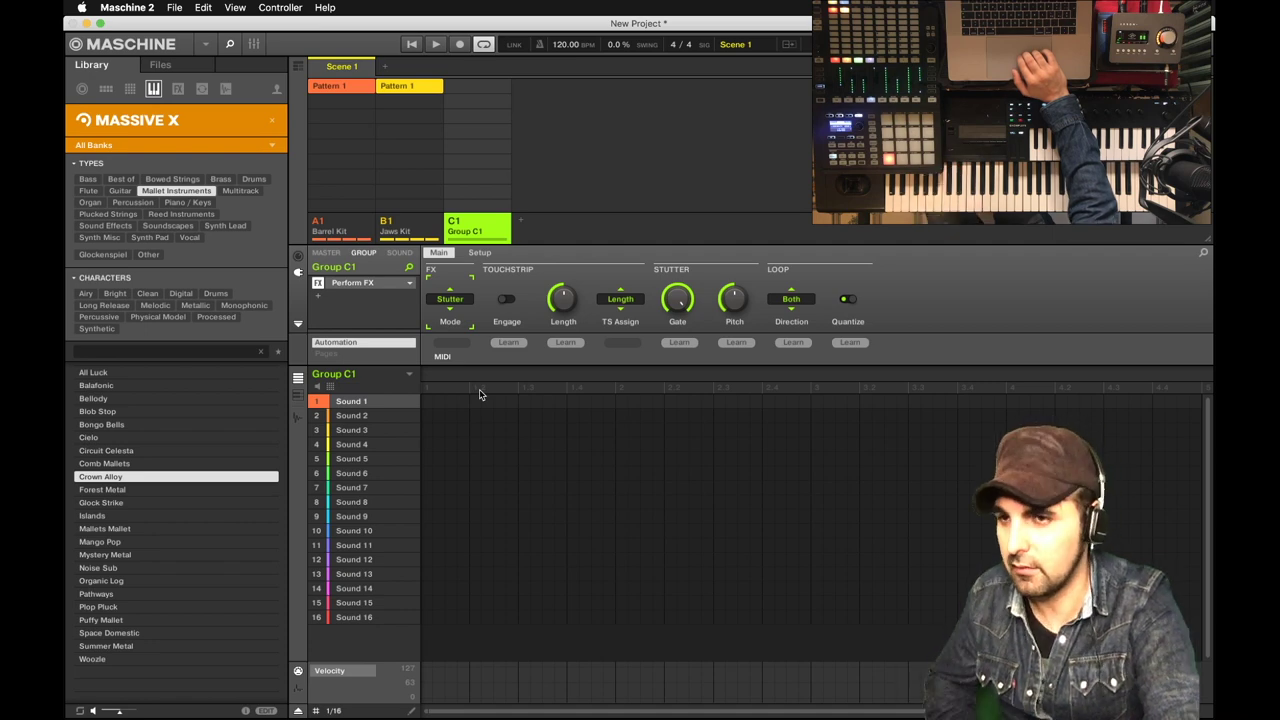
# Set the audio output destination of Barrel Kit's Kick Barrel 1 sound to C1 - Group C1
pyautogui.click(338, 226)
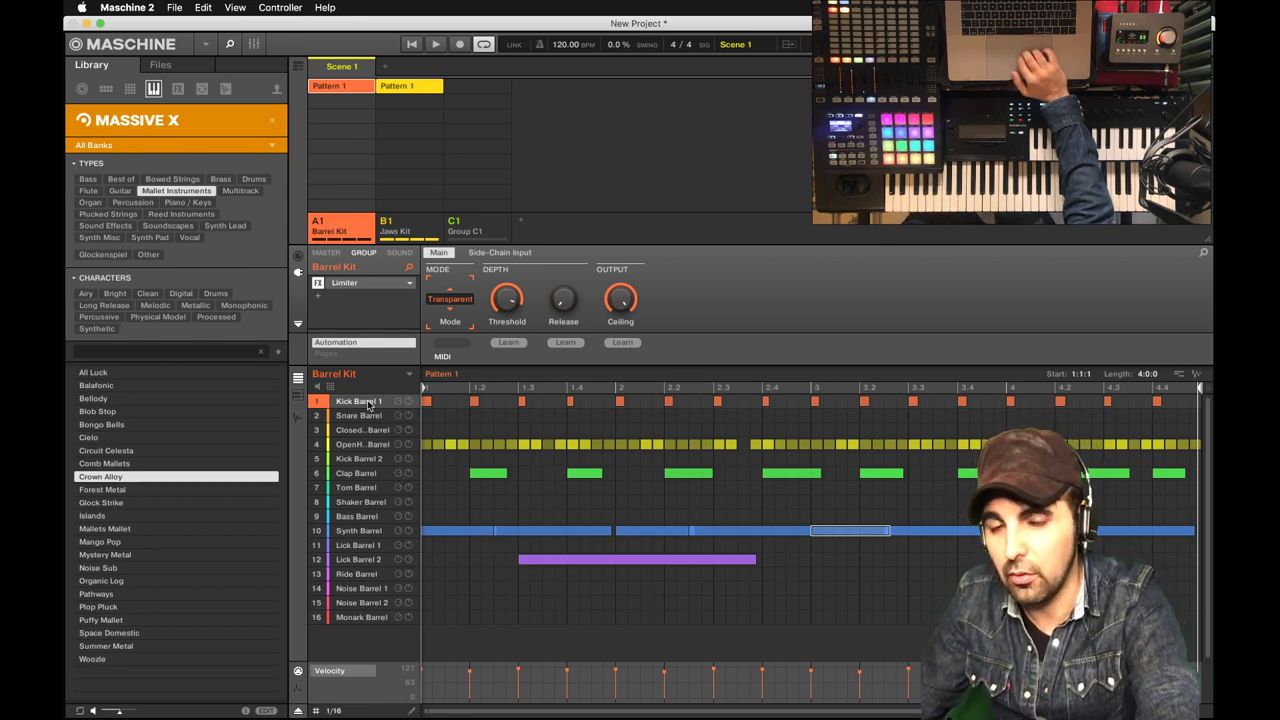
pyautogui.click(398, 253)
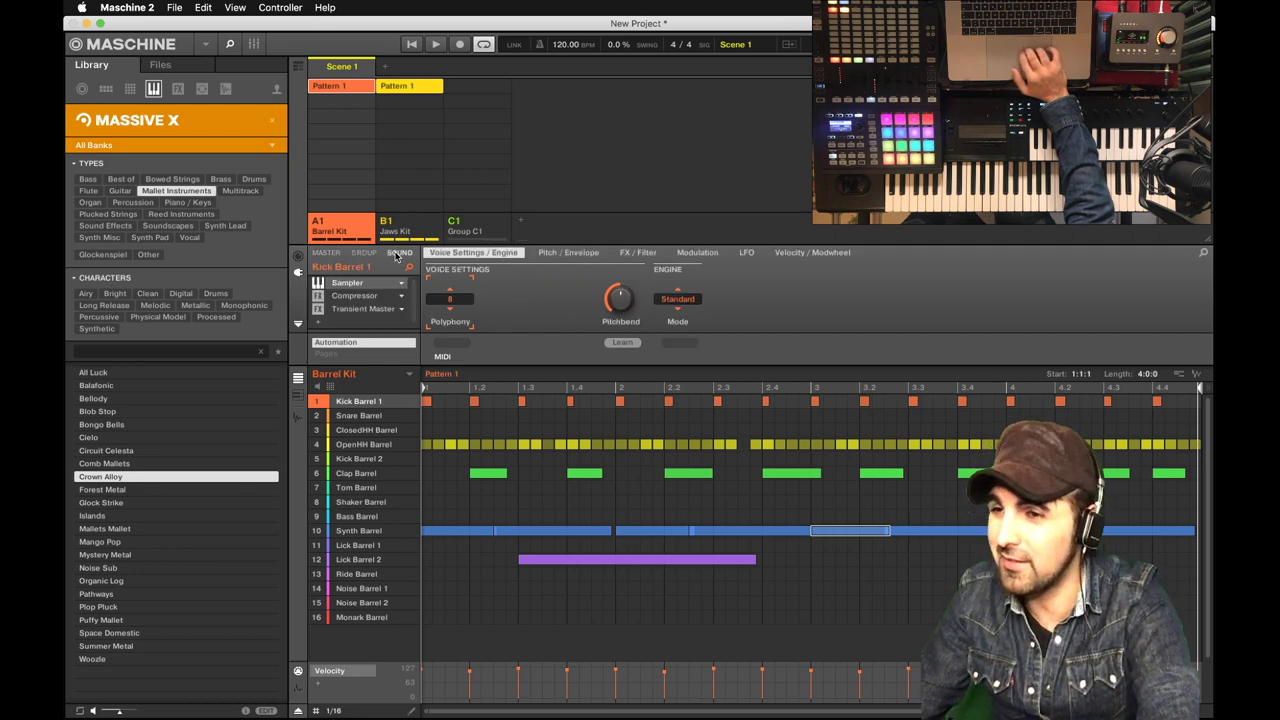
pyautogui.click(297, 258)
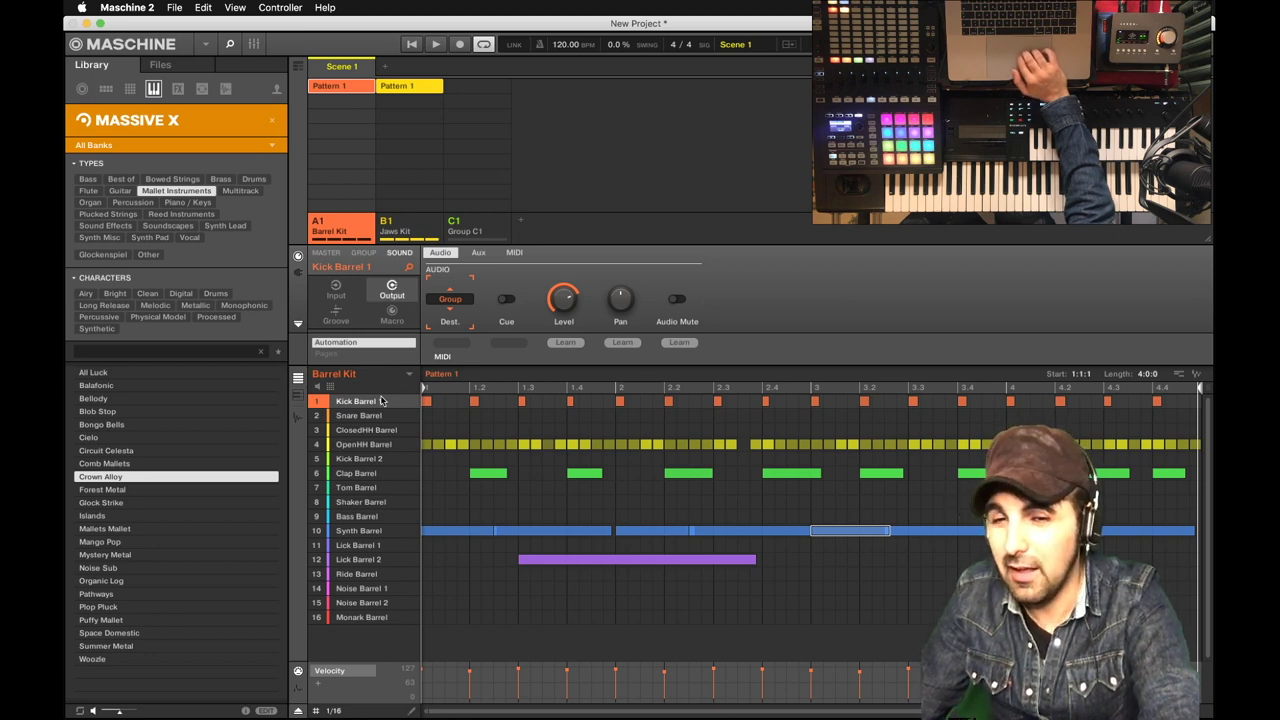
pyautogui.click(451, 299)
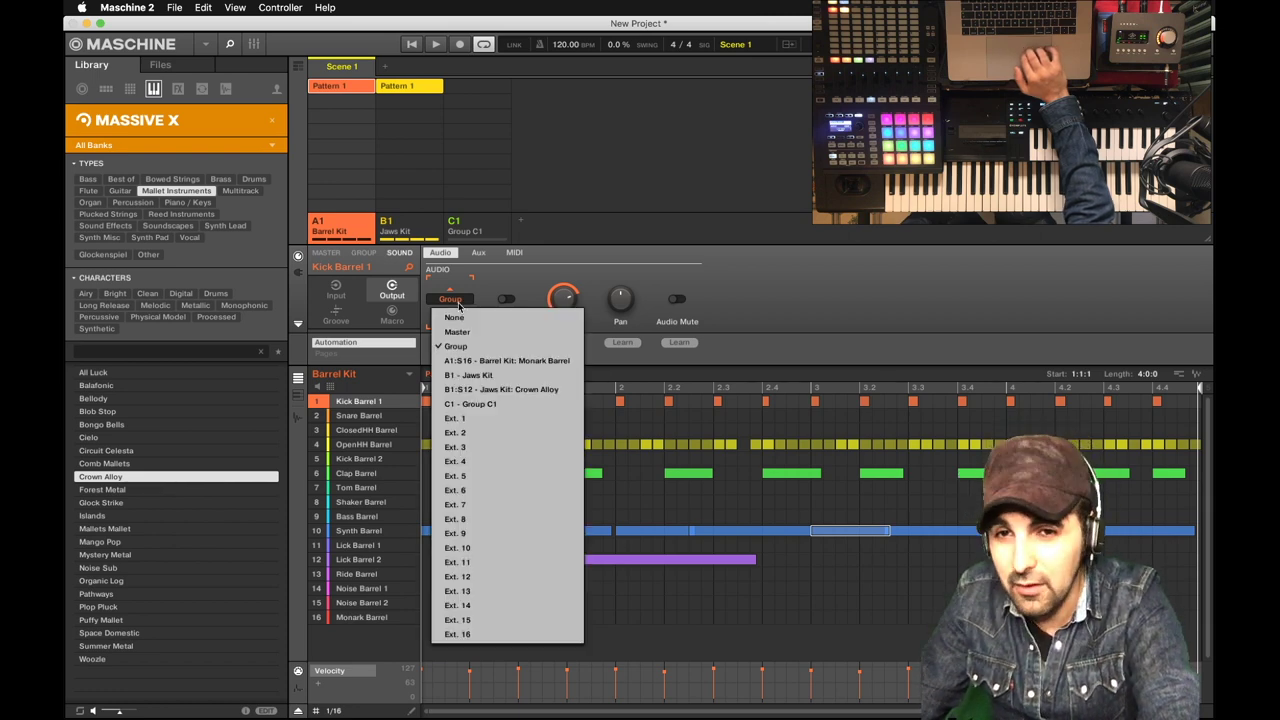
pyautogui.click(488, 406)
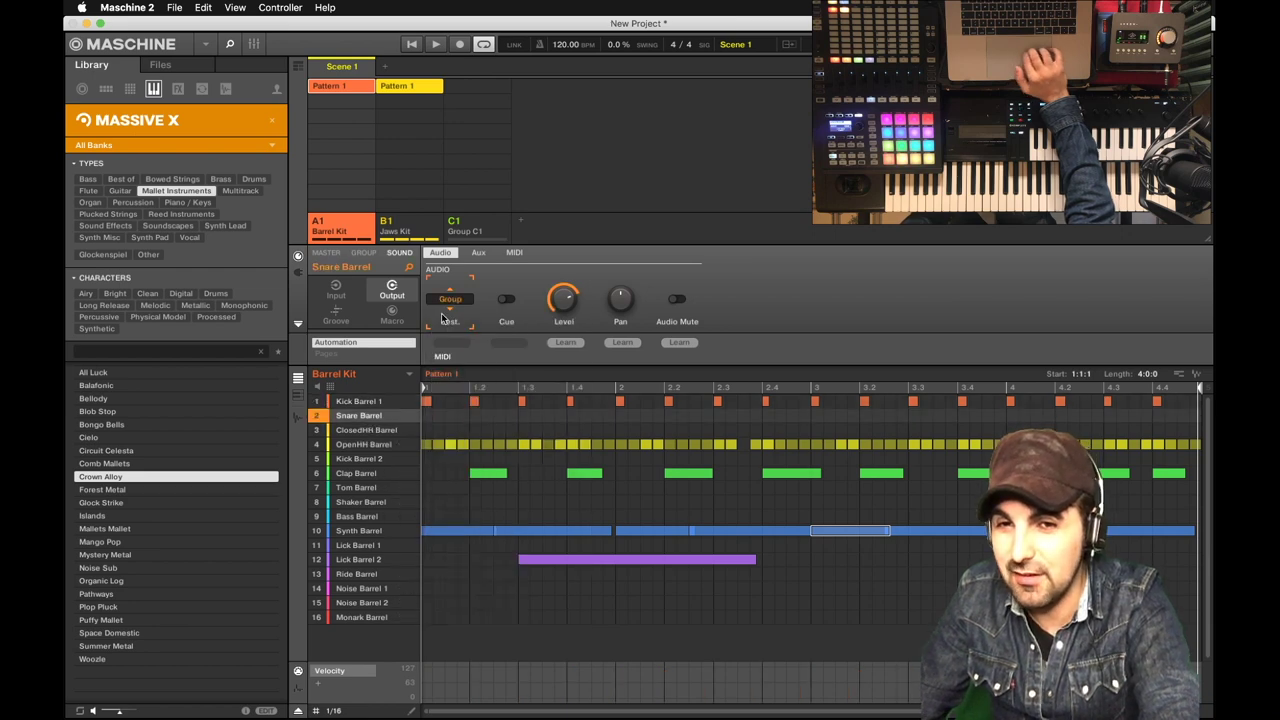
# Route the Snare Barrel and OpenHH Barrel outputs to C1 - Group C1, and select the Clap Barrel sound
pyautogui.click(453, 302)
pyautogui.click(489, 404)
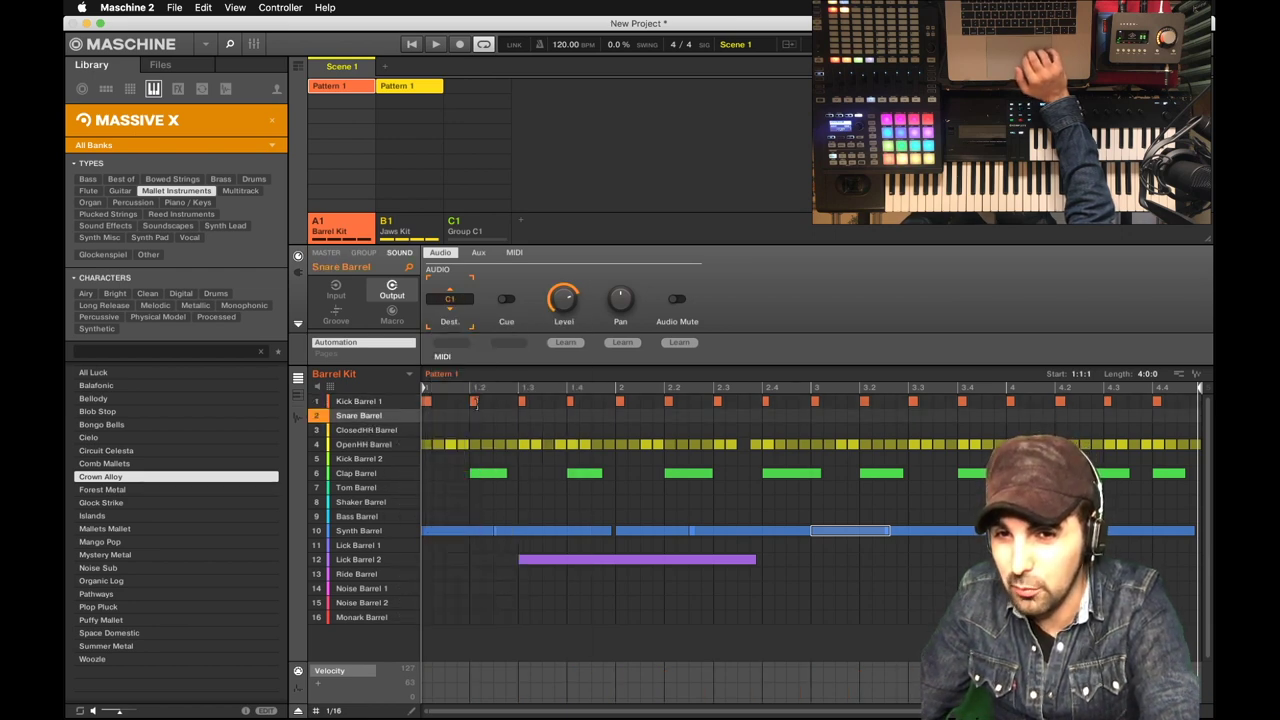
pyautogui.click(383, 444)
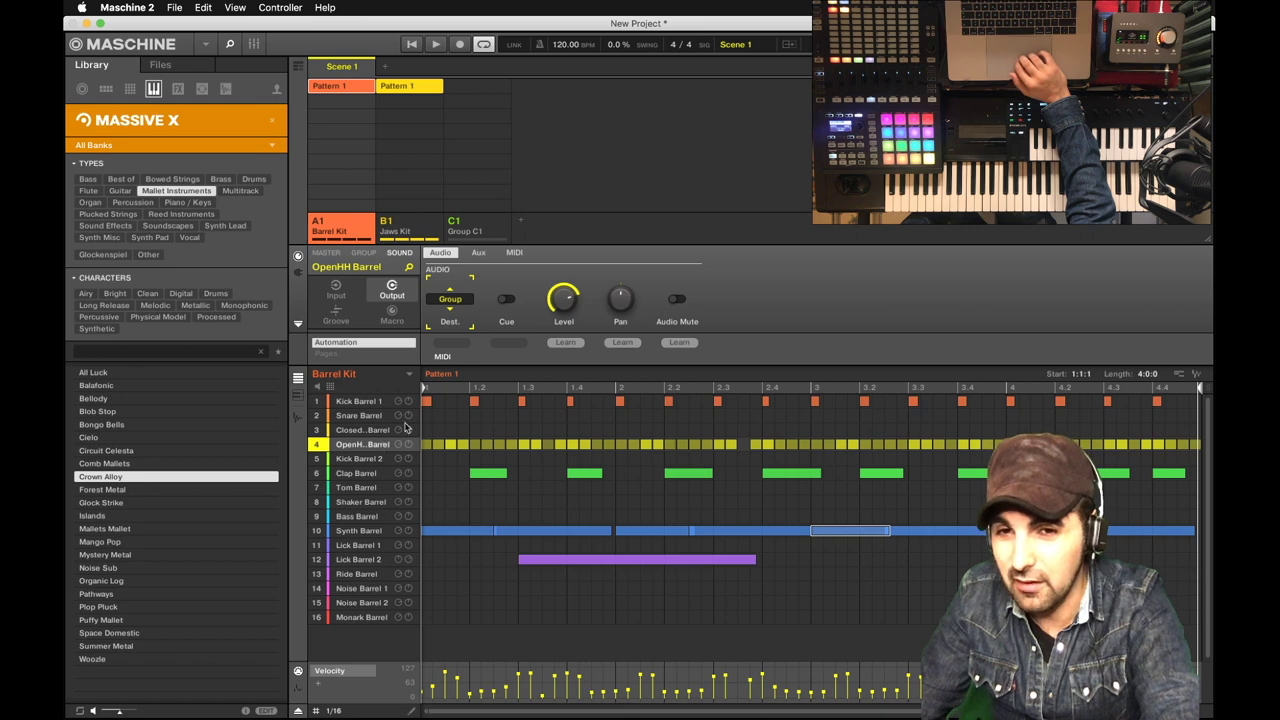
pyautogui.click(450, 300)
pyautogui.click(489, 404)
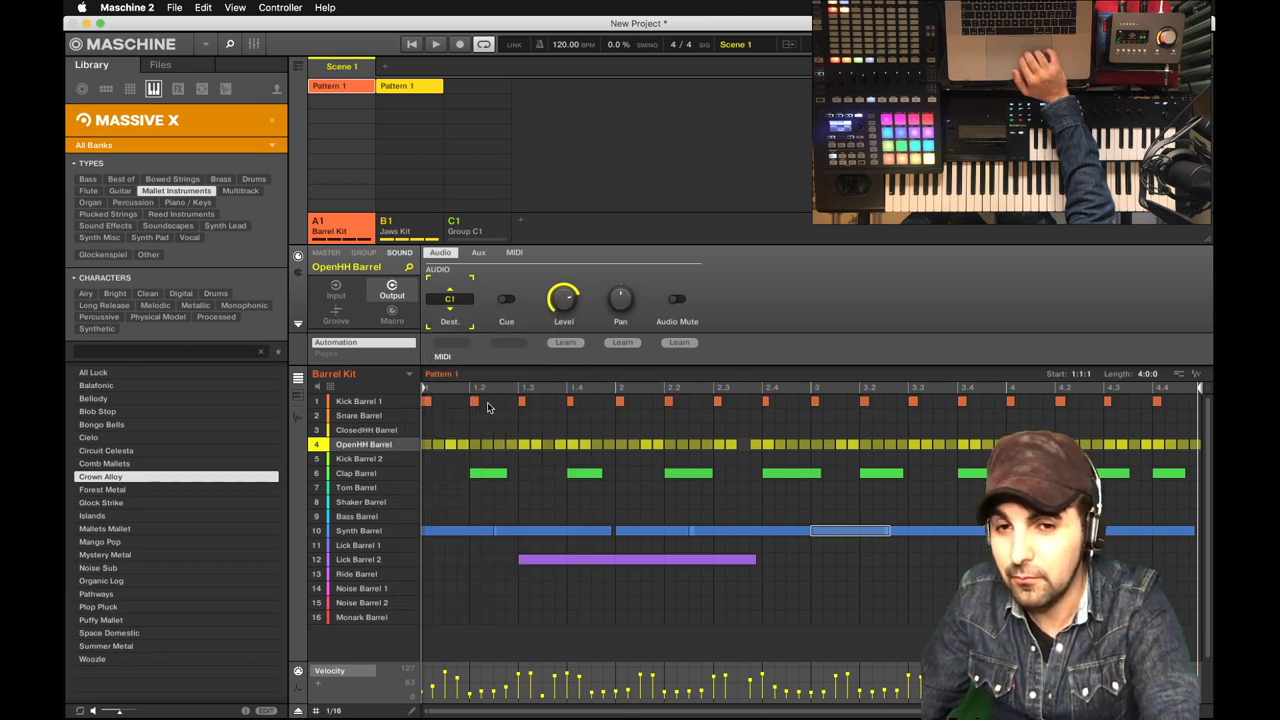
pyautogui.click(364, 474)
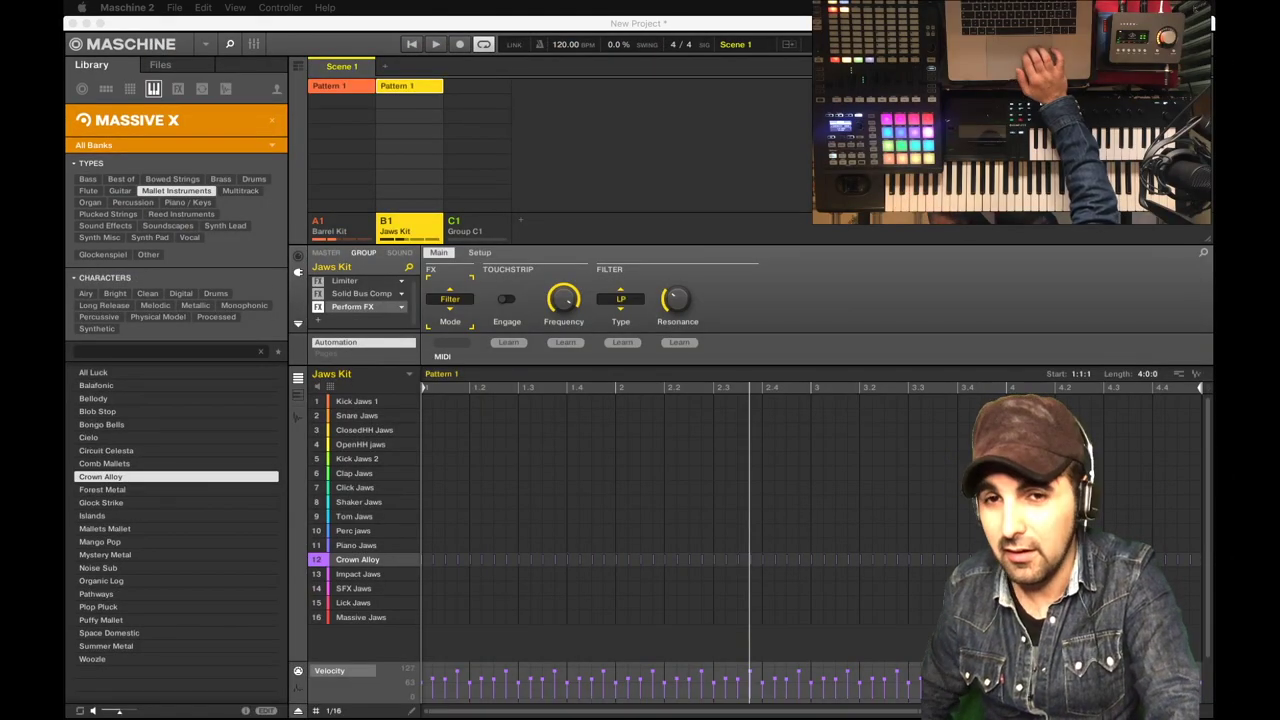
# Try the touchstrip Engage switch of the Perform FX filter on the Jaws Kit group
pyautogui.click(510, 303)
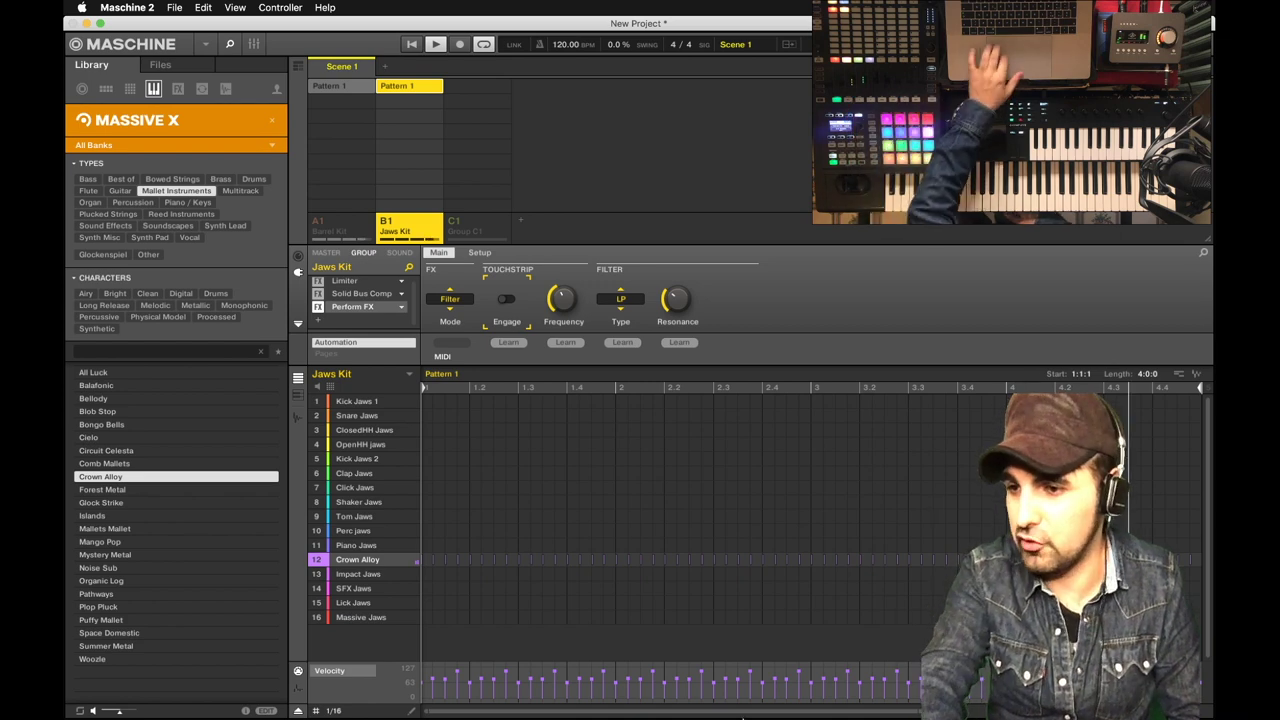
pyautogui.moveTo(920, 695)
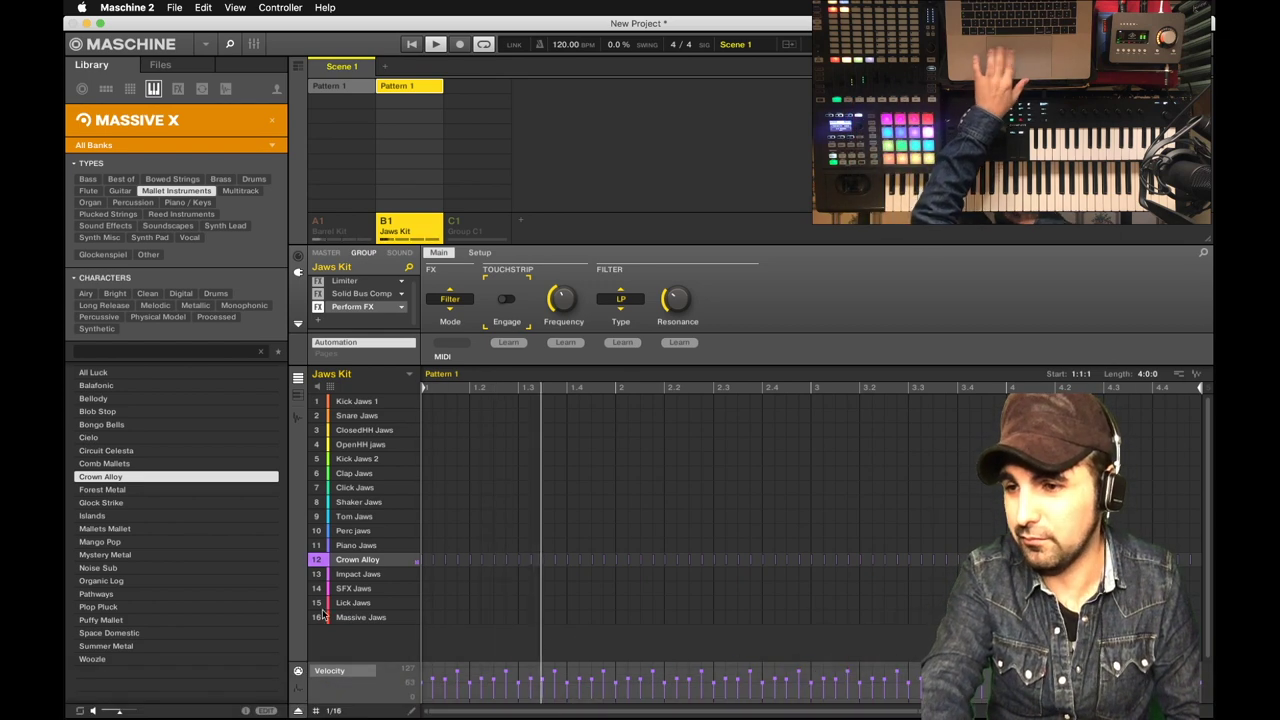
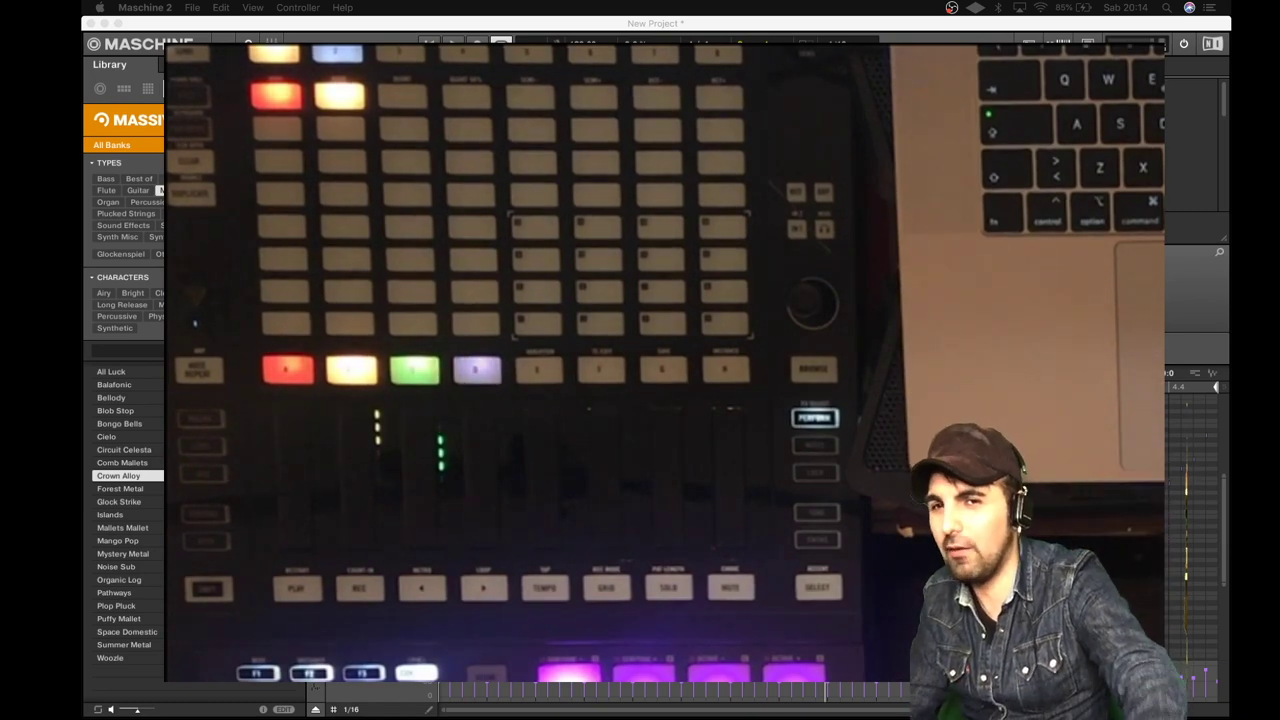
# Start a new project and load the Lightspeed Kit from Chromatic Fire
pyautogui.click(192, 7)
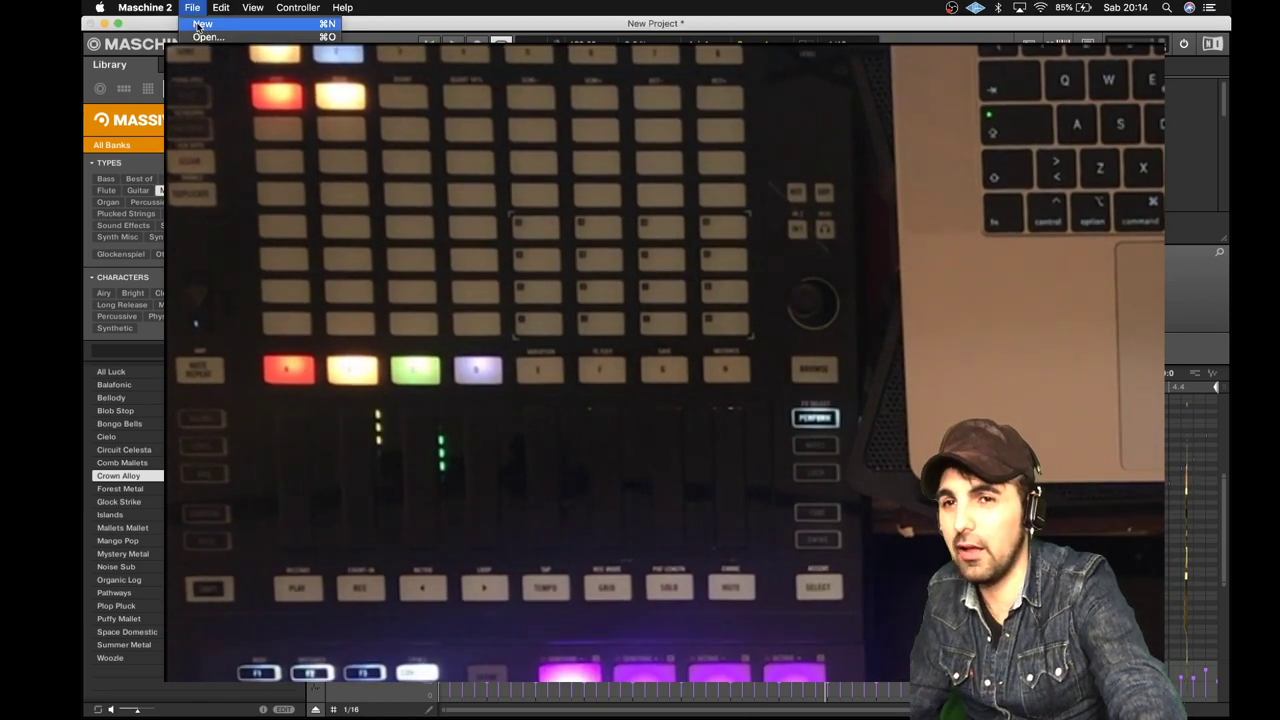
pyautogui.click(201, 23)
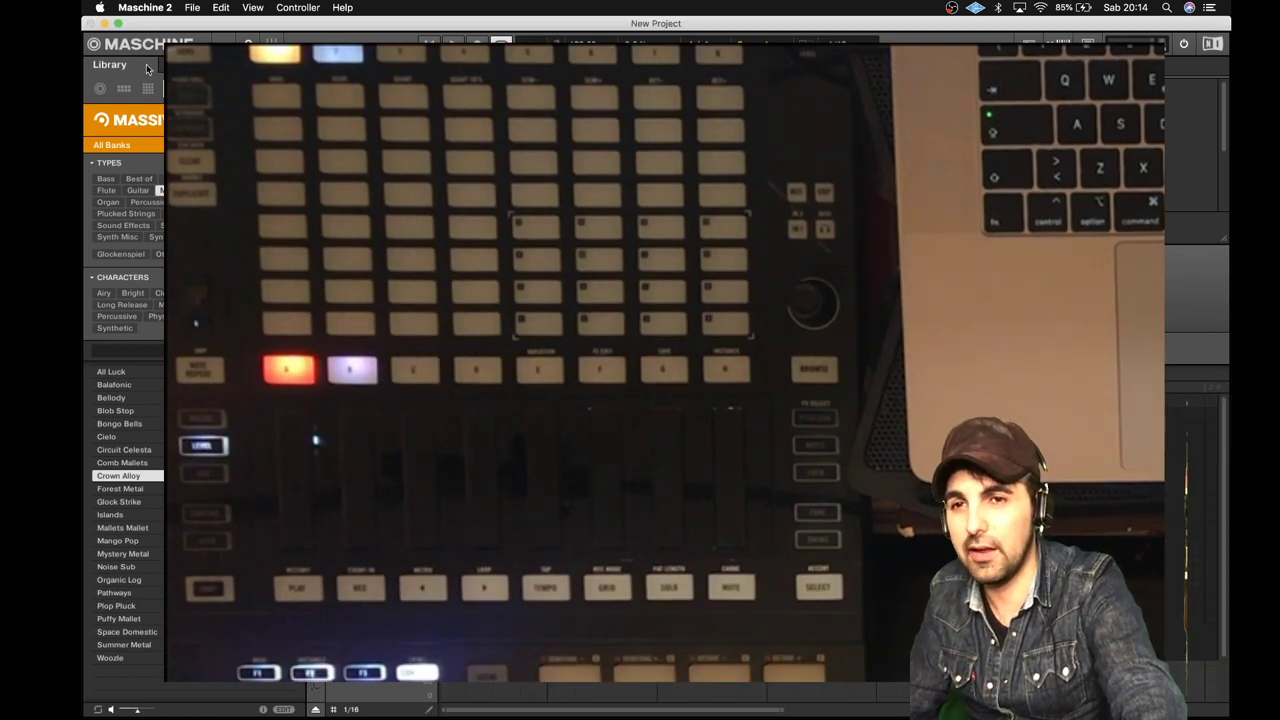
pyautogui.click(124, 88)
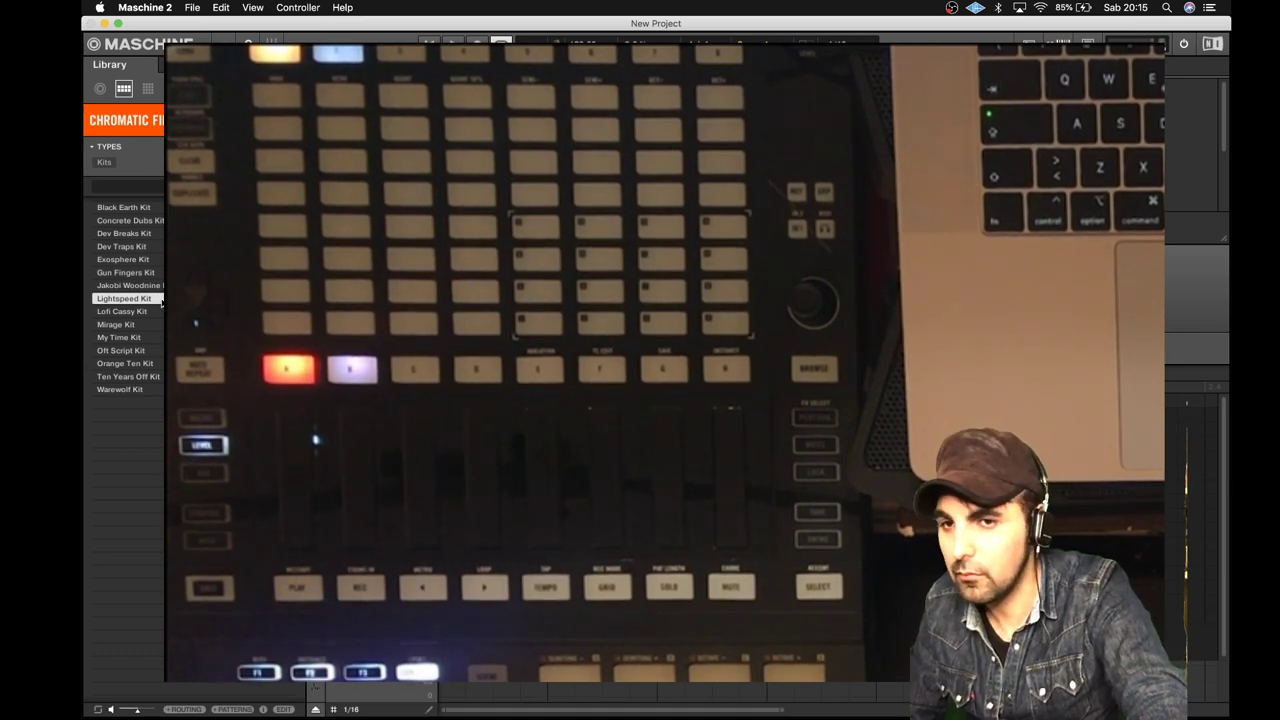
pyautogui.doubleClick(159, 301)
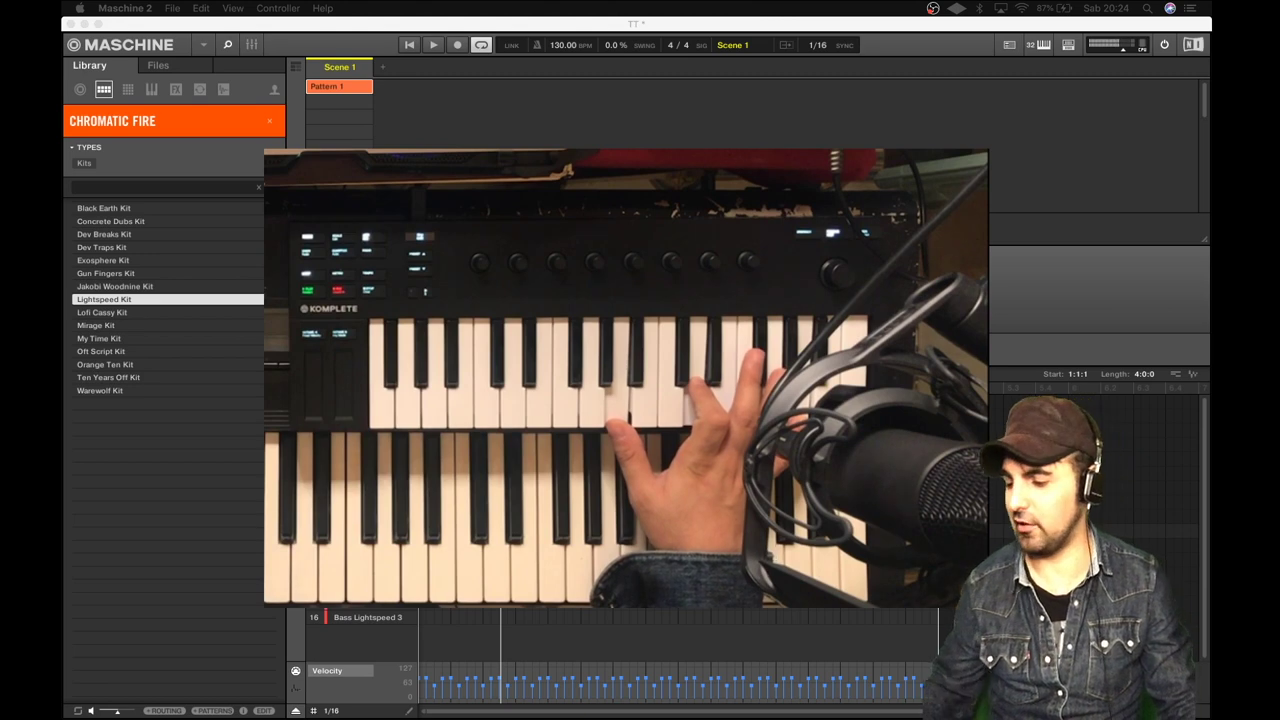
# Stop playback and add the internal Perform FX to the empty group B1
pyautogui.press('space')
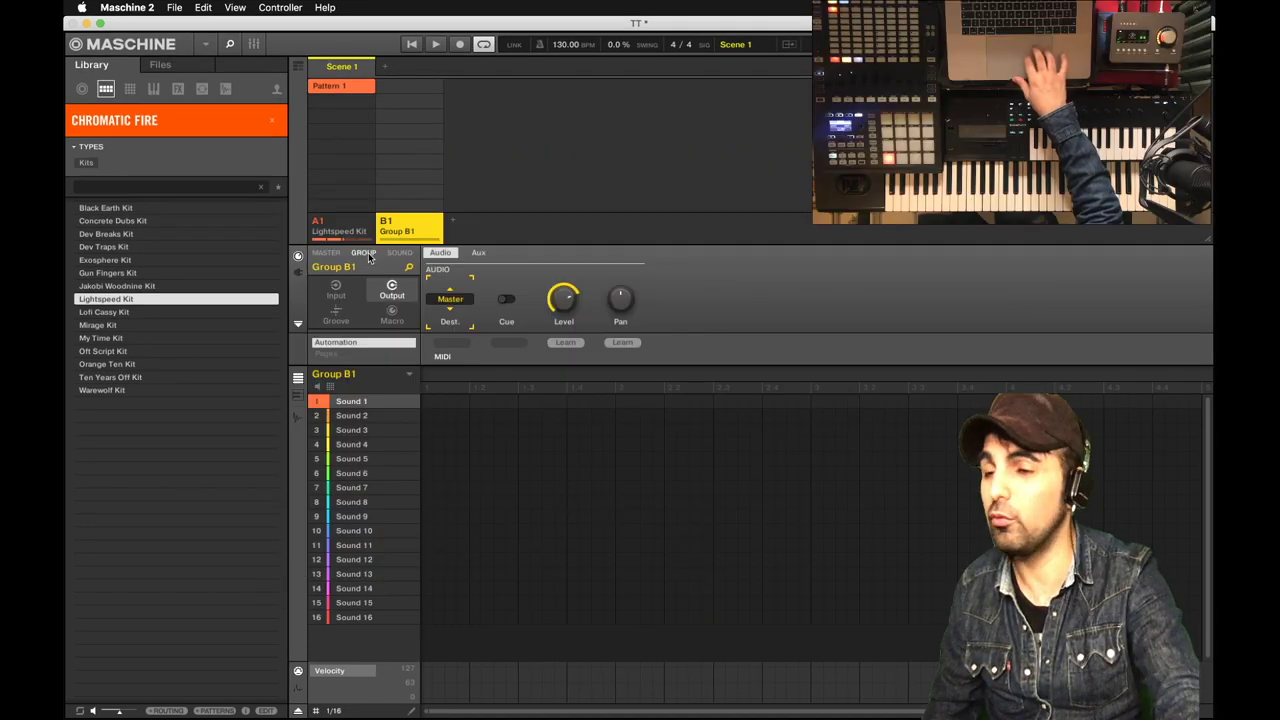
pyautogui.click(366, 255)
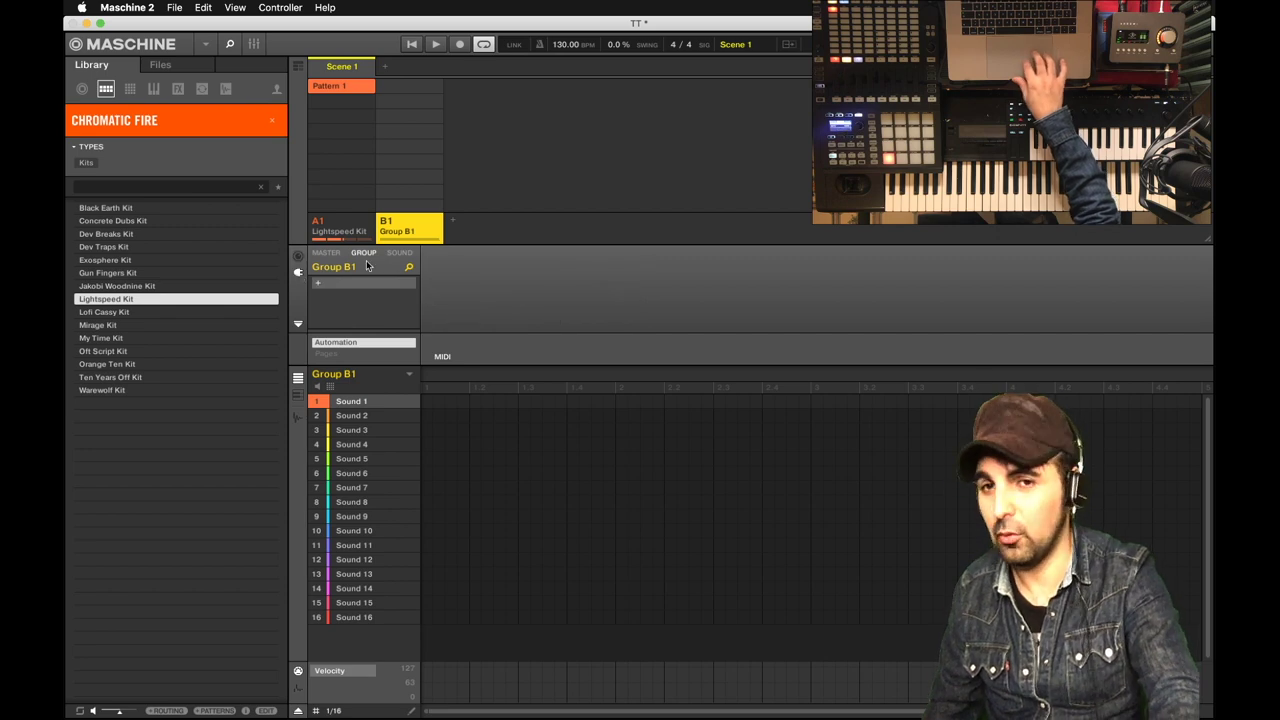
pyautogui.click(365, 293)
pyautogui.moveTo(447, 328)
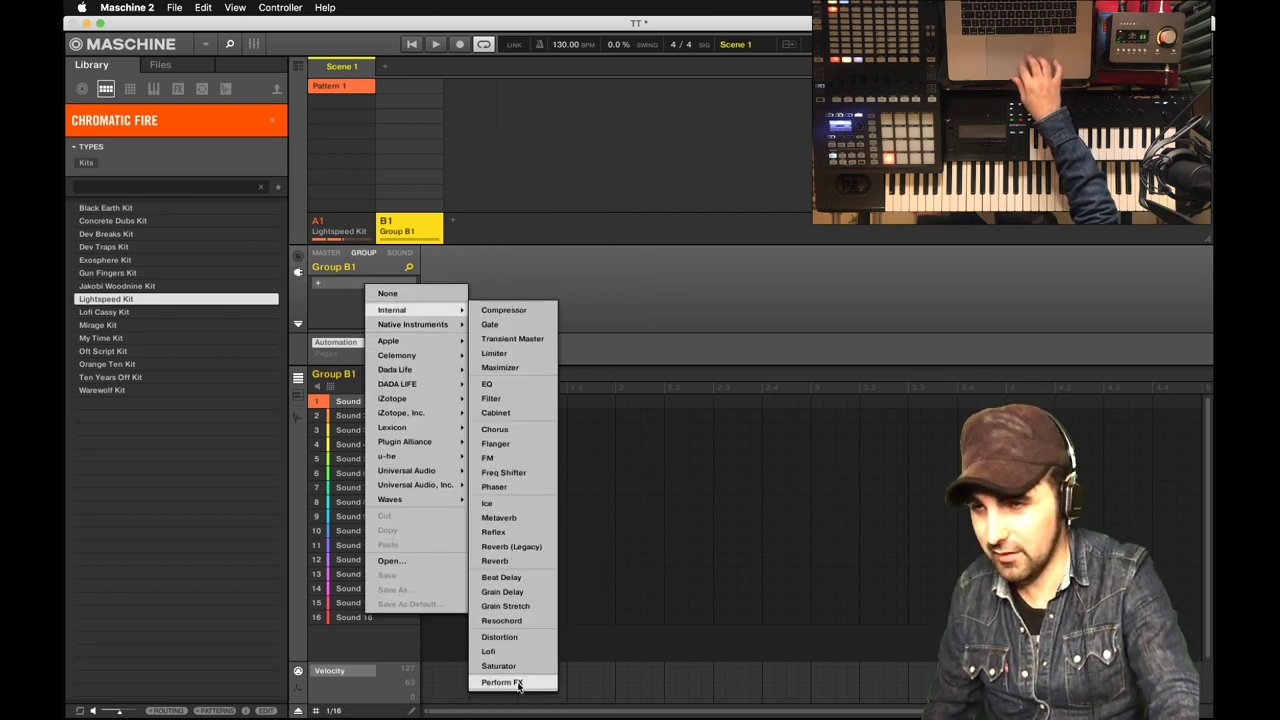
pyautogui.click(501, 682)
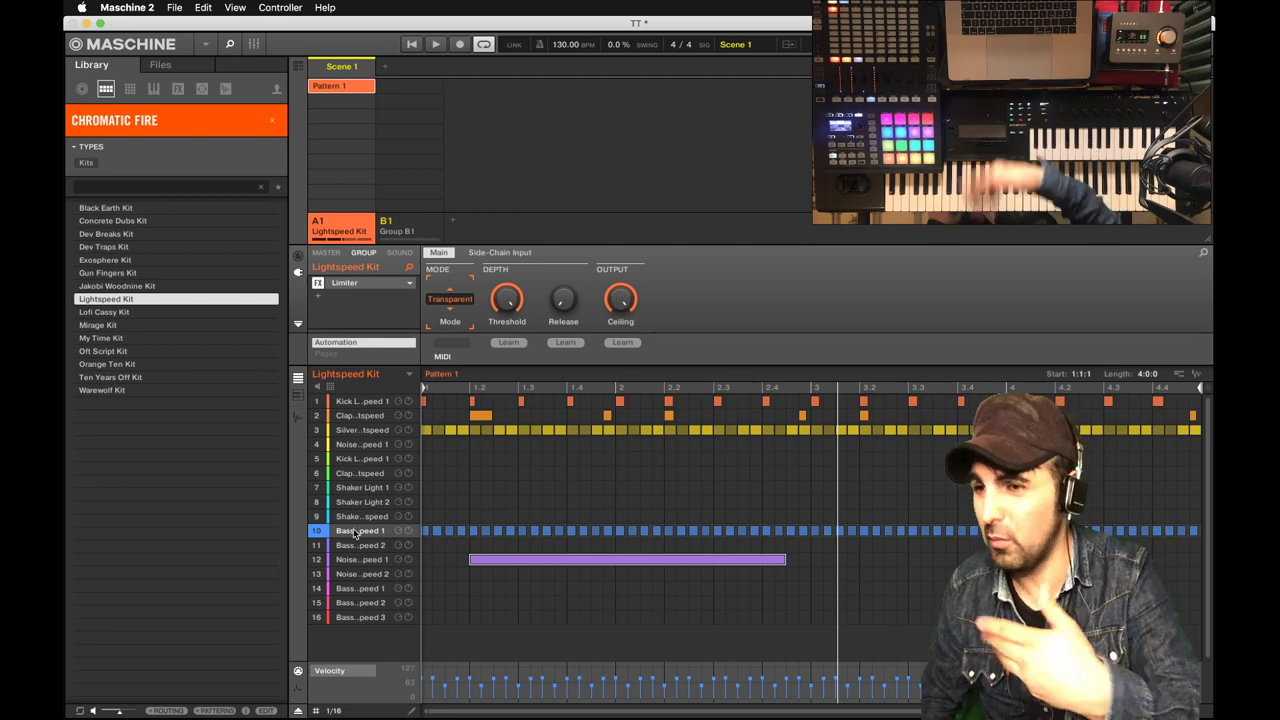
# Set the audio output destination of Lightspeed Kit's Bass G Lightspeed 1 sound to B1 - Group B1
pyautogui.rightClick(355, 533)
pyautogui.click(350, 533)
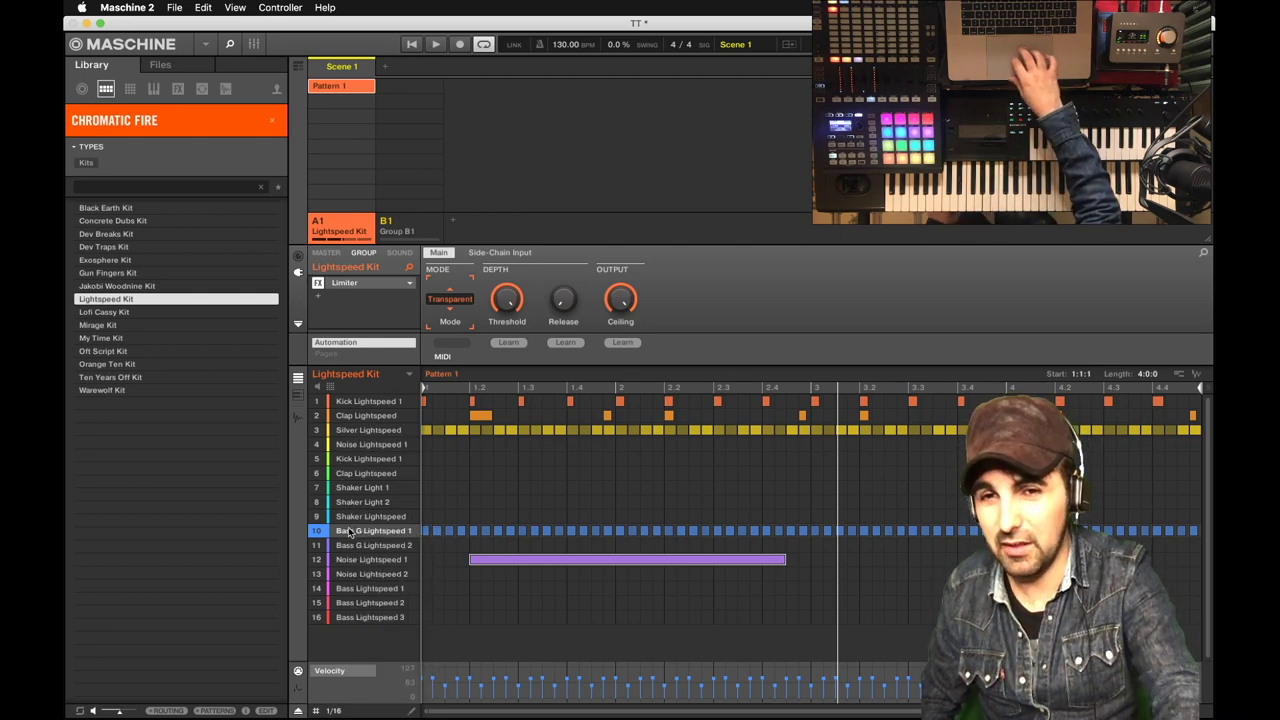
pyautogui.click(398, 253)
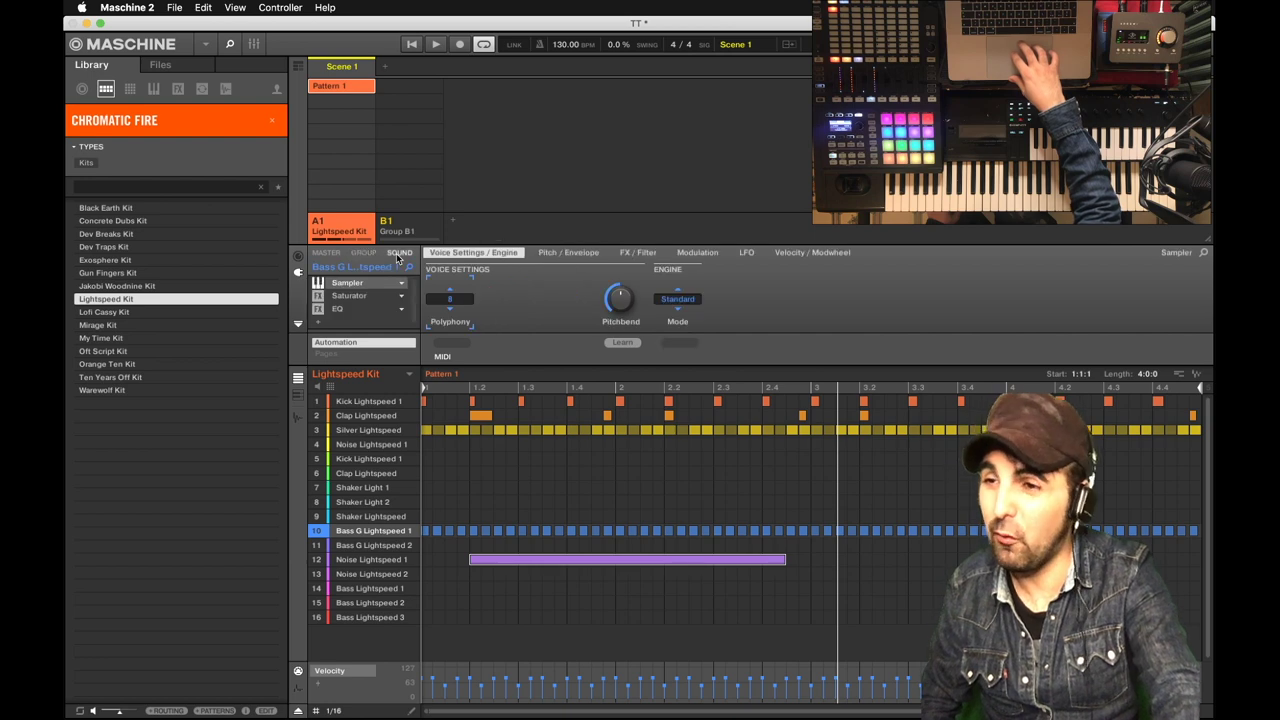
pyautogui.click(298, 256)
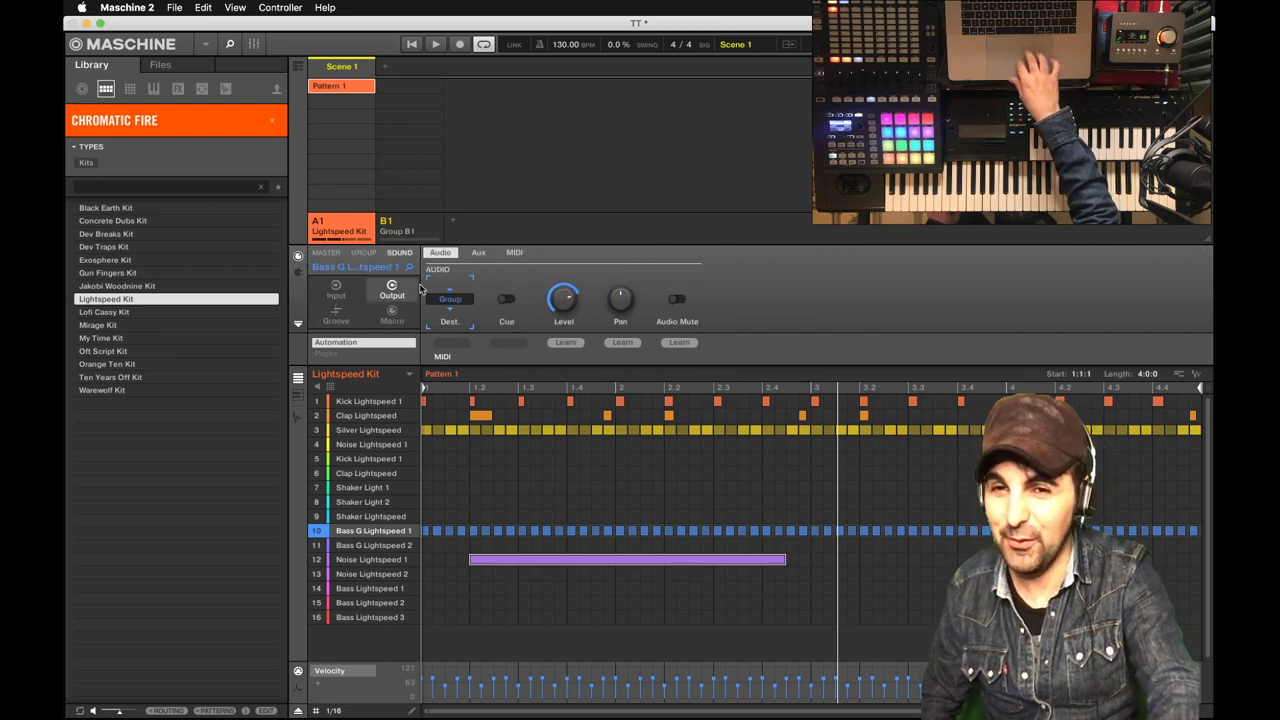
pyautogui.click(451, 300)
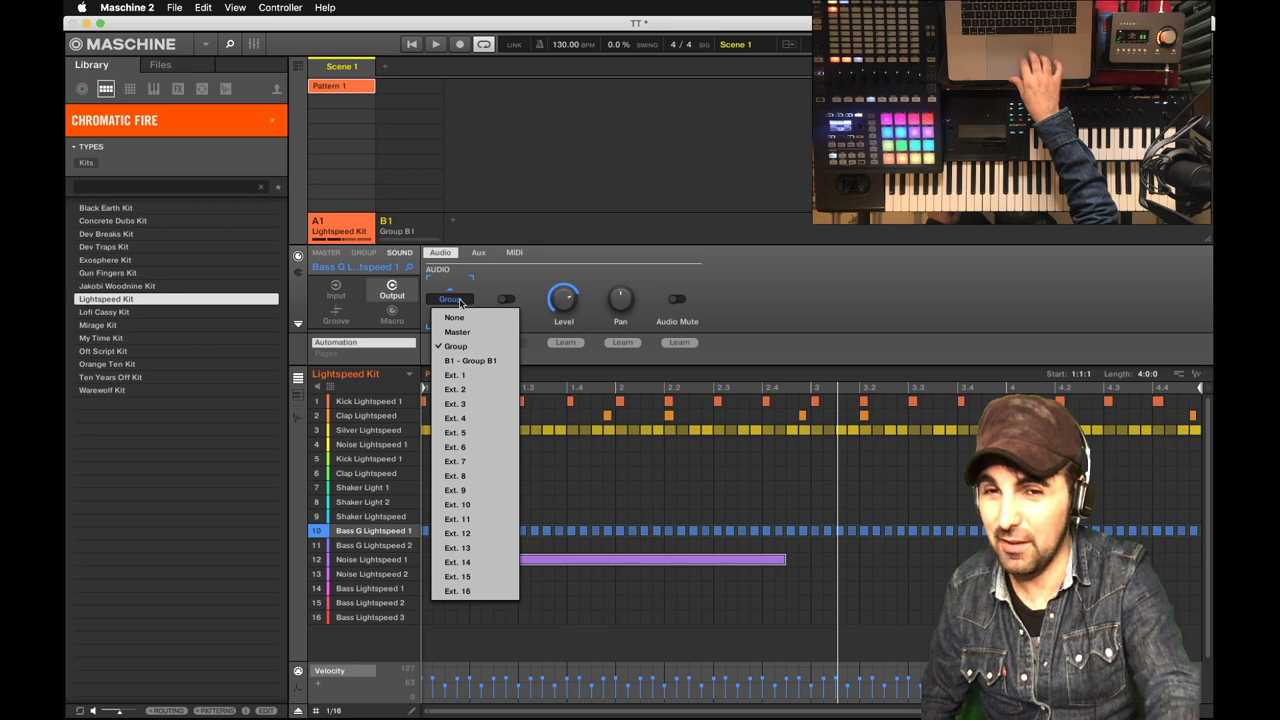
pyautogui.click(485, 361)
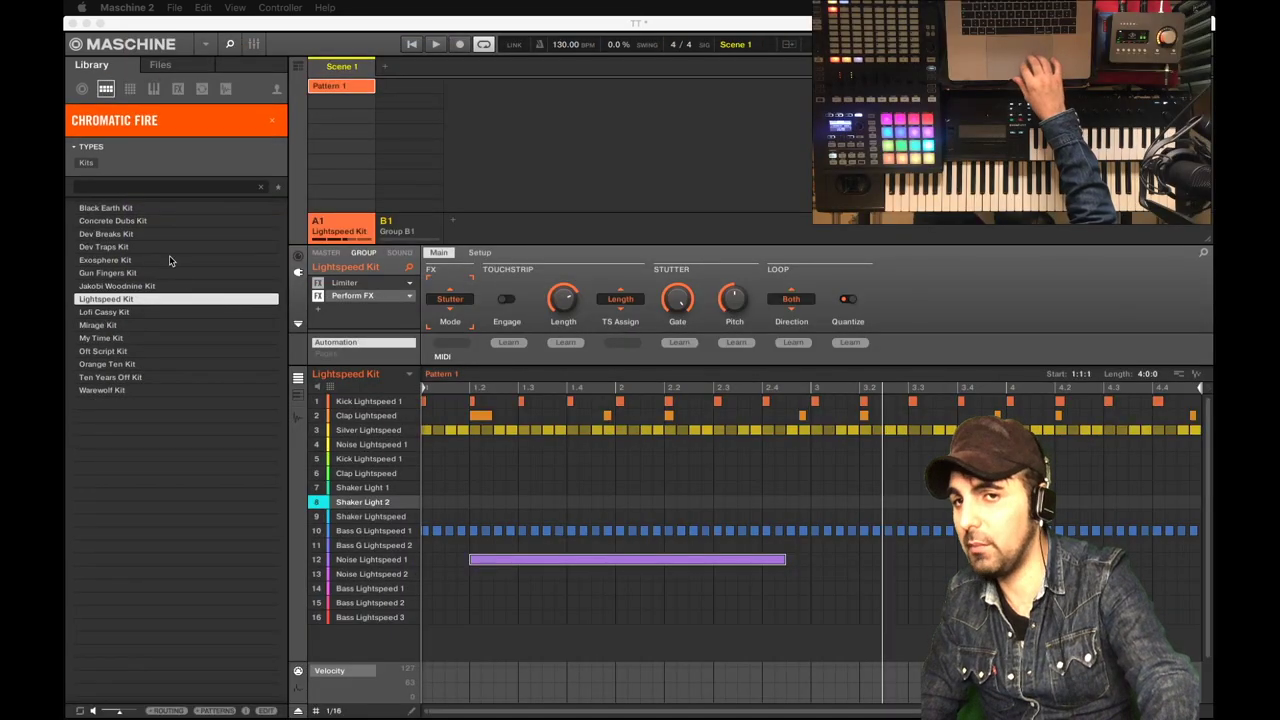
# Search the library's sounds for CRASH and remove the Chromatic Fire product filter
pyautogui.click(130, 88)
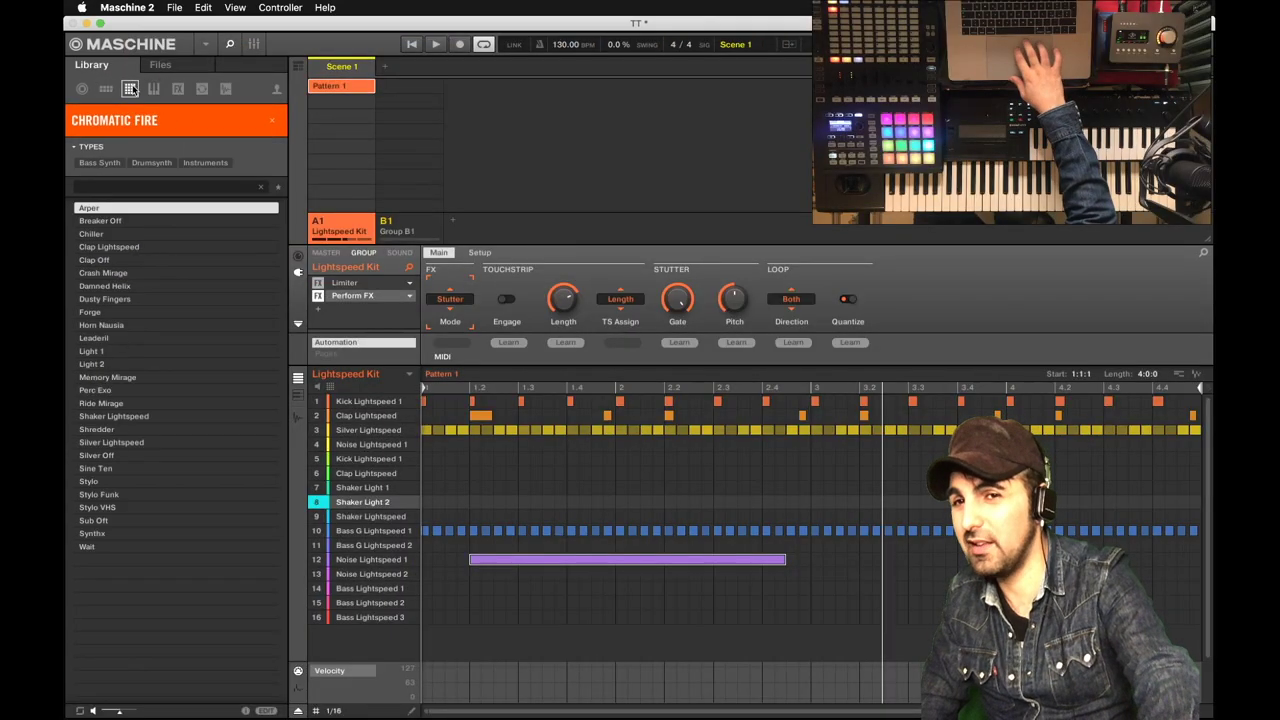
pyautogui.click(117, 189)
pyautogui.write('CRASH')
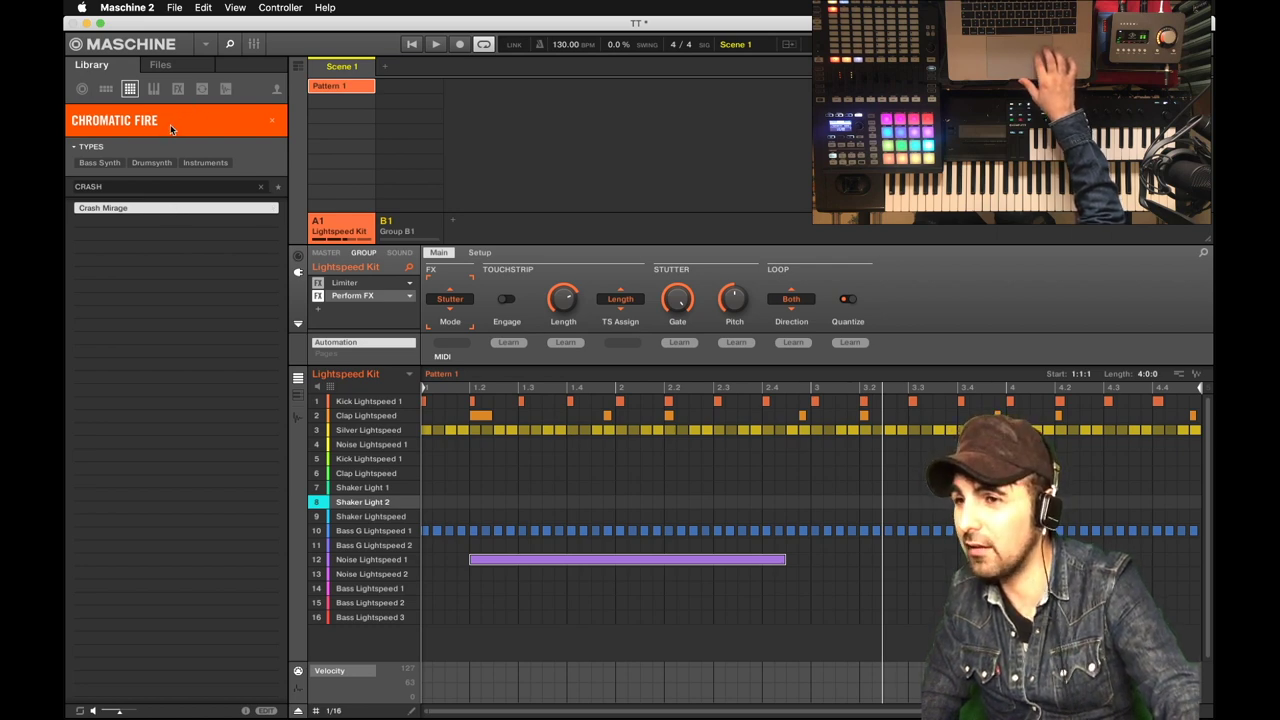
pyautogui.click(271, 122)
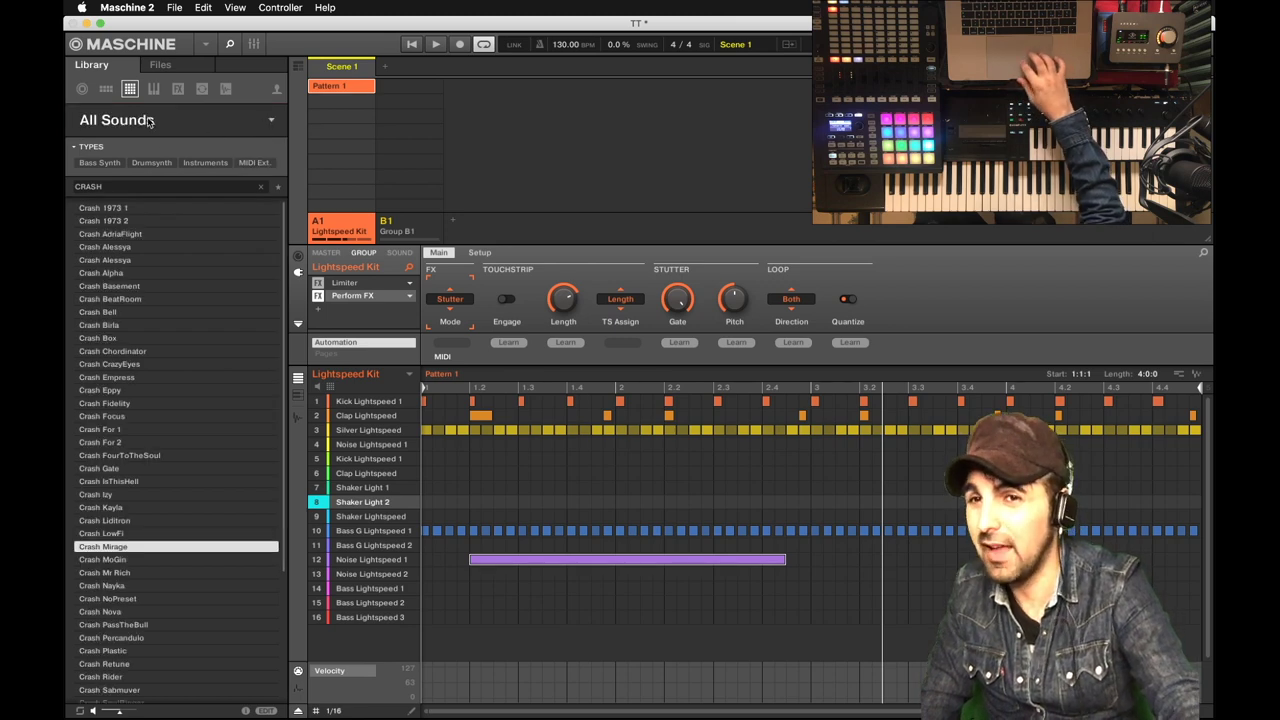
# Audition the crash sounds from Crash 1973 1 to Crash Alpha and load the first Crash Alessya in place of Shaker Light 2
pyautogui.click(152, 208)
pyautogui.click(151, 219)
pyautogui.click(146, 233)
pyautogui.click(143, 247)
pyautogui.click(143, 260)
pyautogui.click(140, 273)
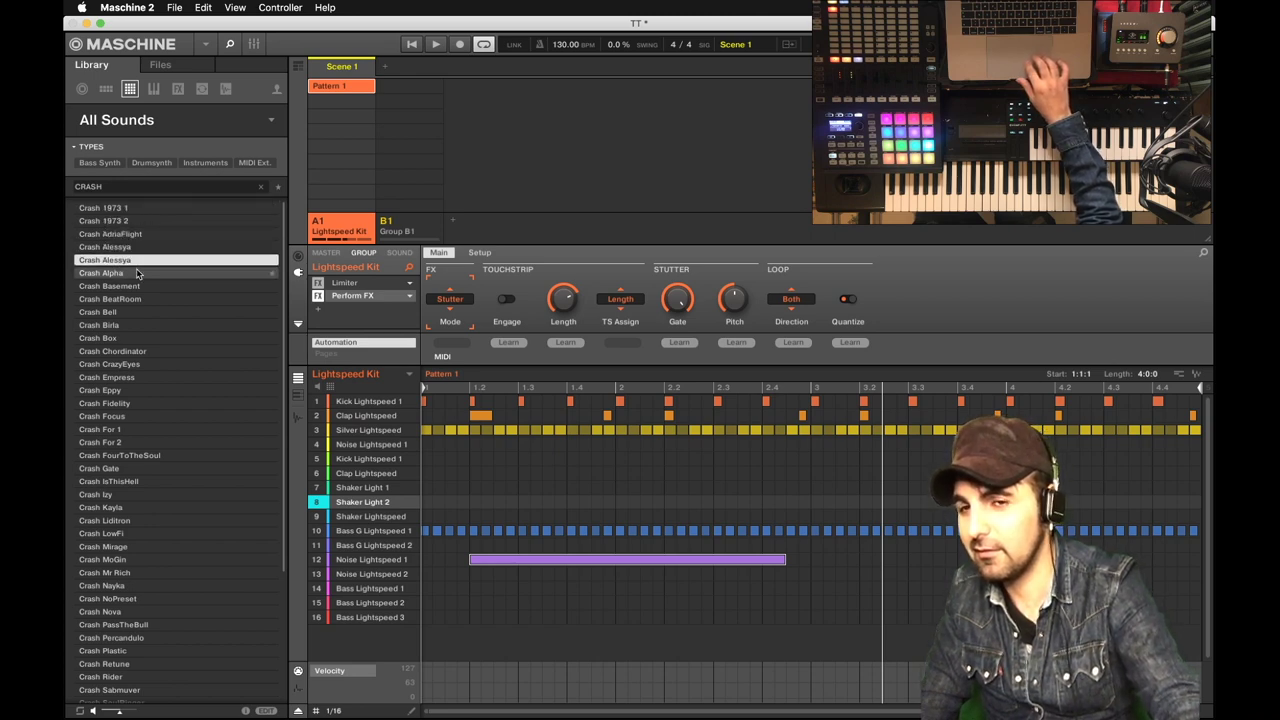
pyautogui.click(139, 260)
pyautogui.click(141, 248)
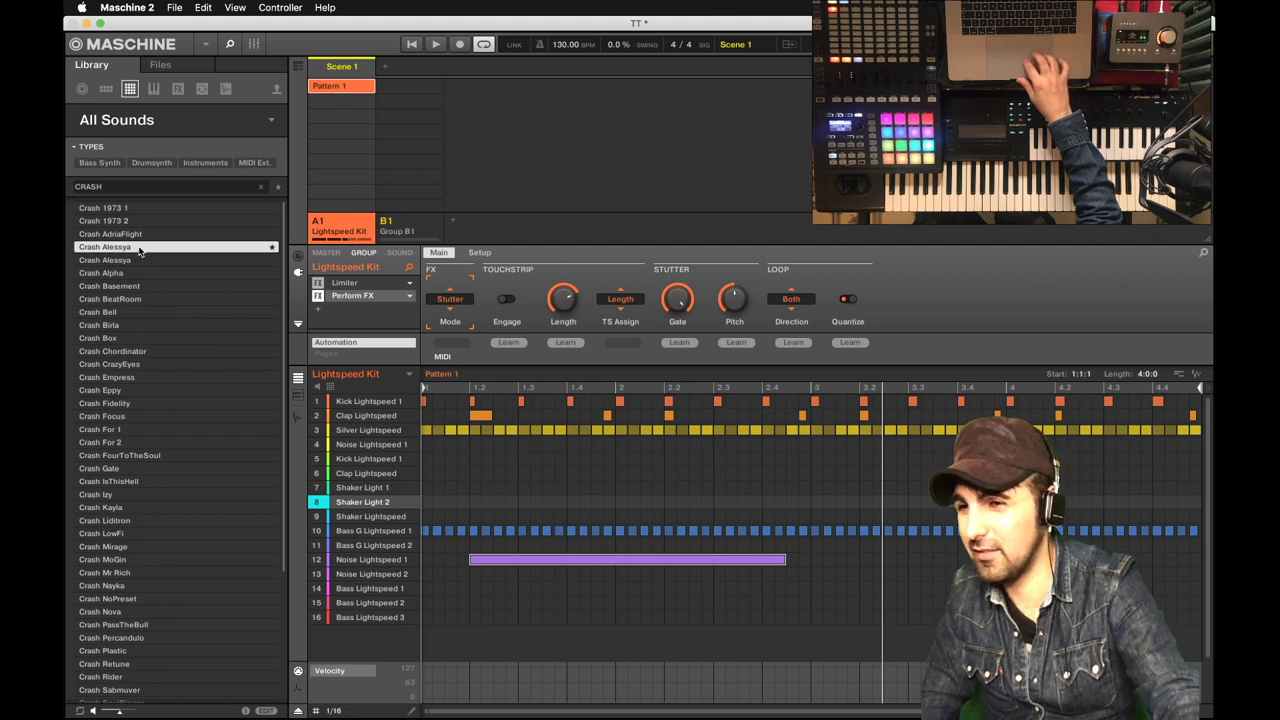
pyautogui.doubleClick(140, 251)
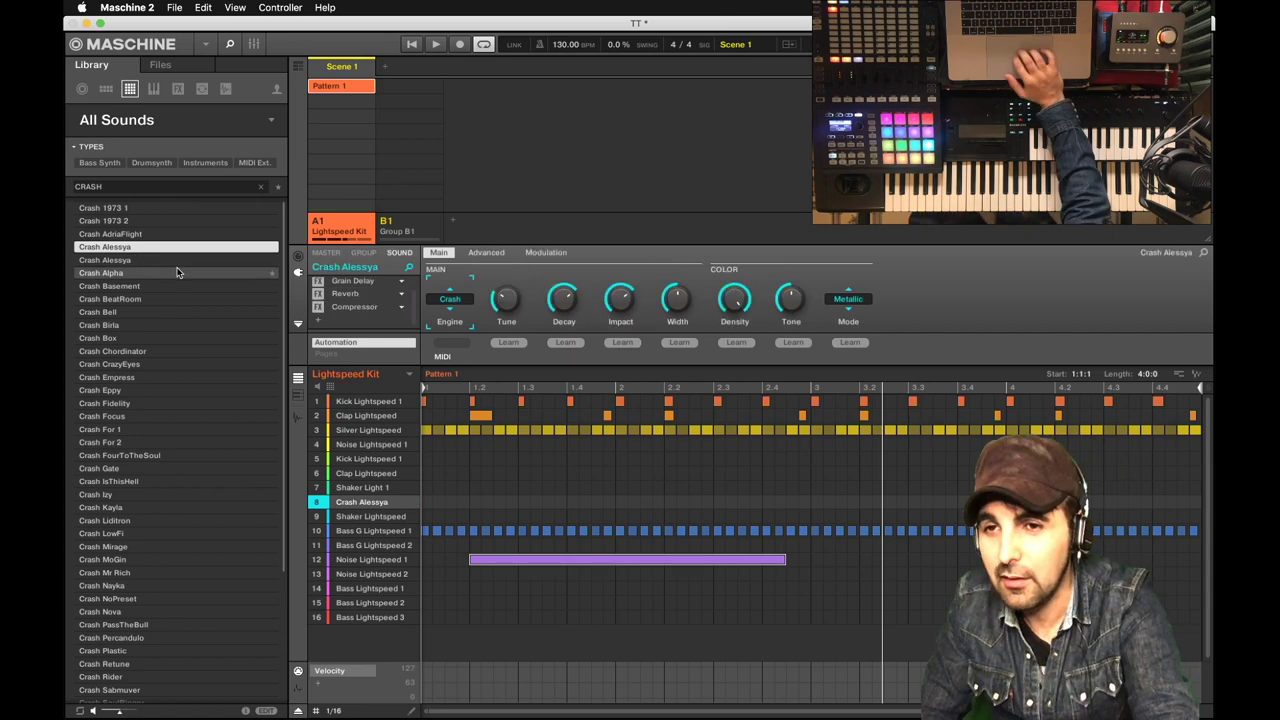
# Audition the second Crash Alessya and Crash Basement, and replace sound 8 with Crash BeatRoom
pyautogui.click(152, 261)
pyautogui.click(170, 286)
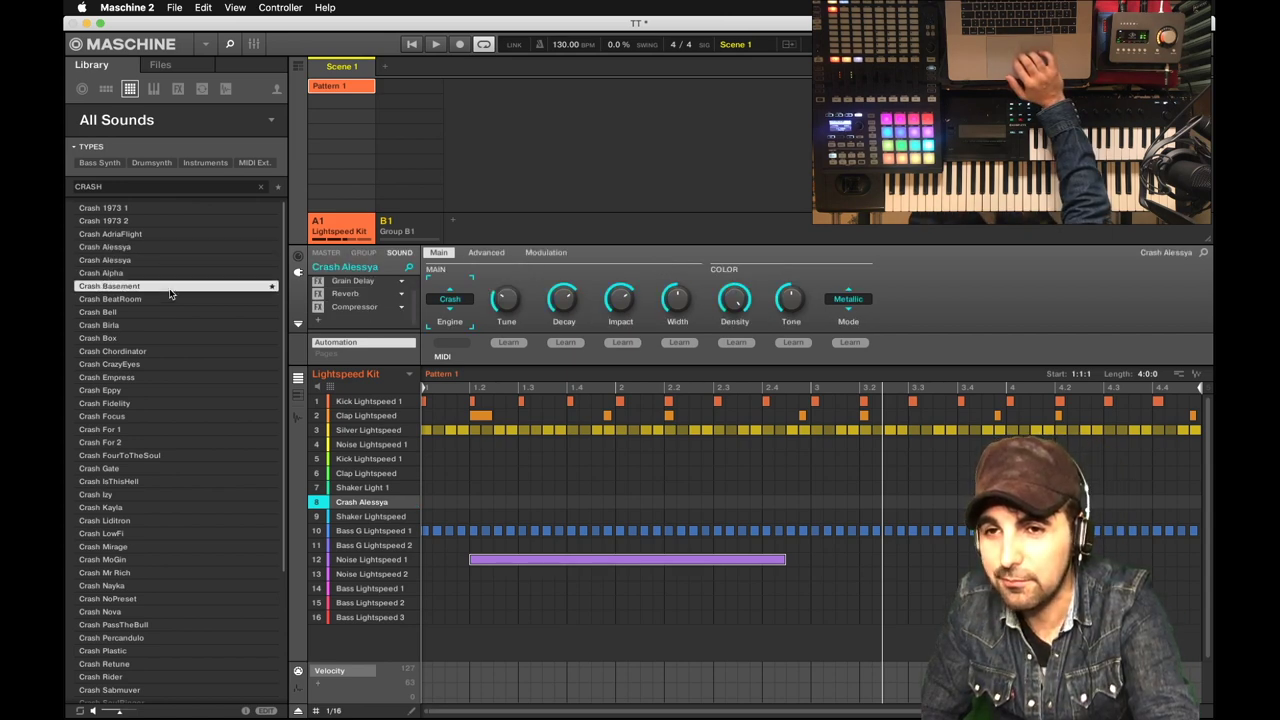
pyautogui.click(166, 298)
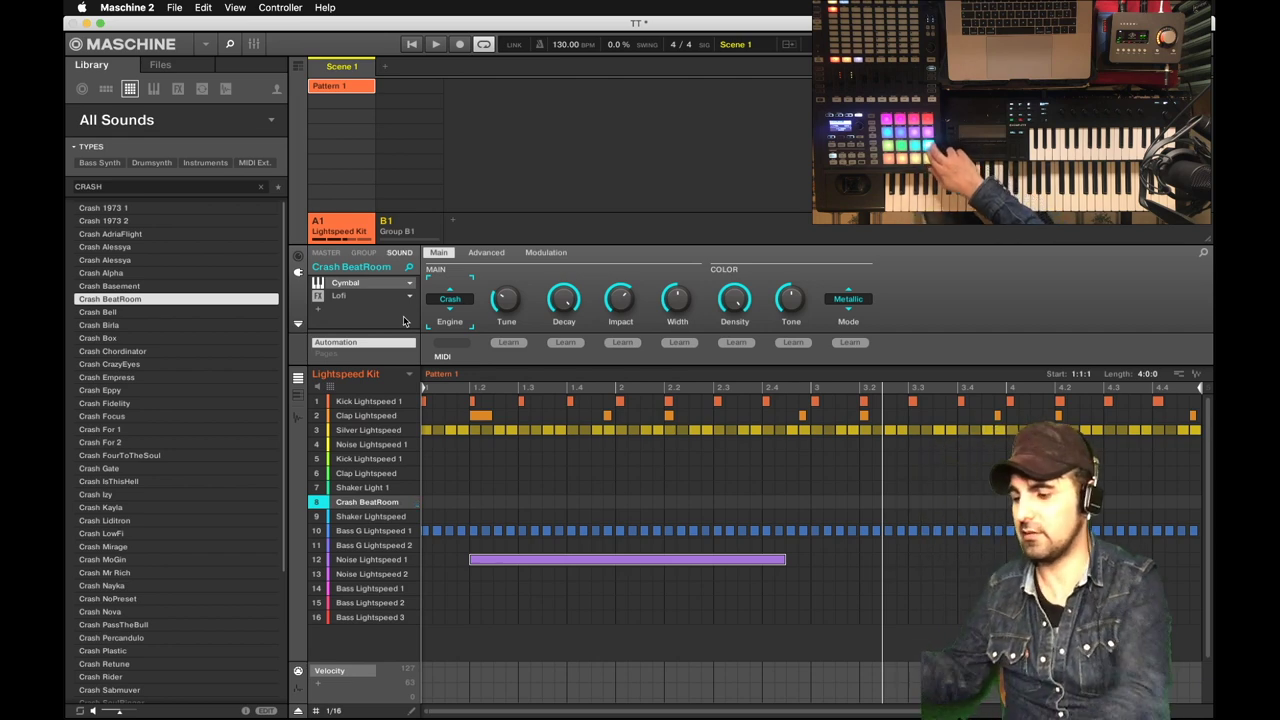
# Play the pattern with the crash and replace sound 8 with the first Crash Alessya
pyautogui.press('space')
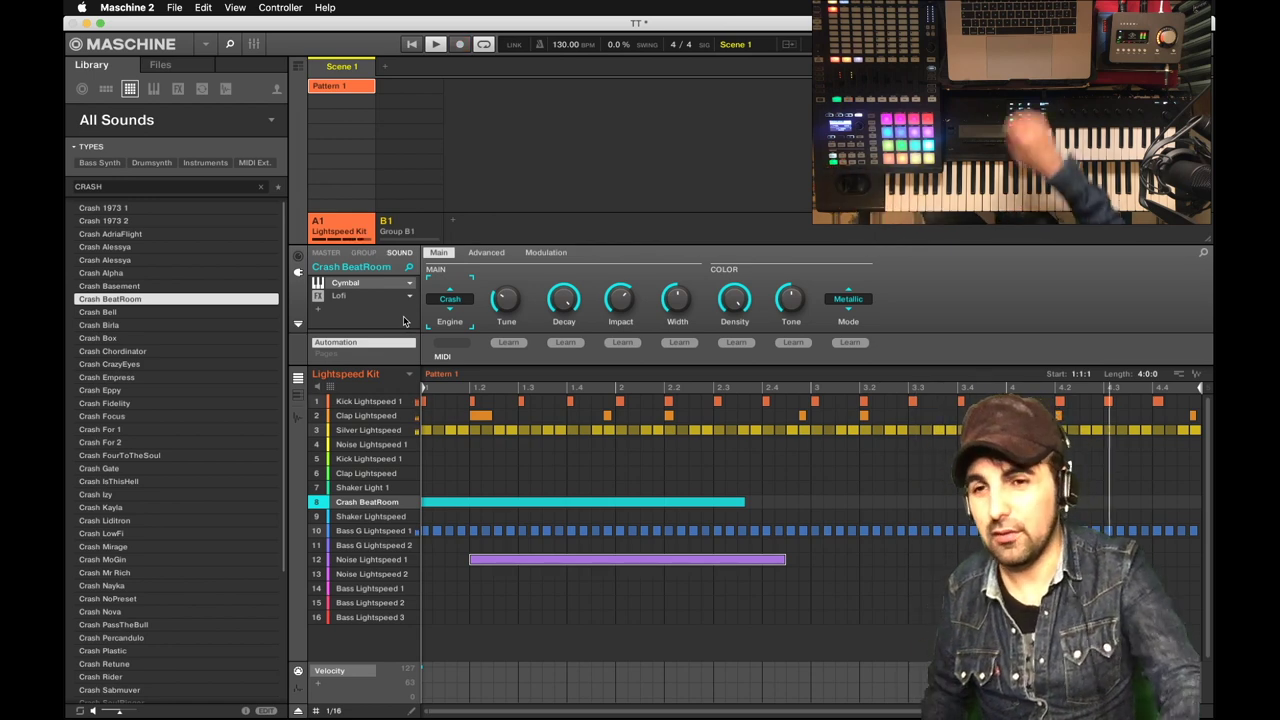
pyautogui.click(150, 248)
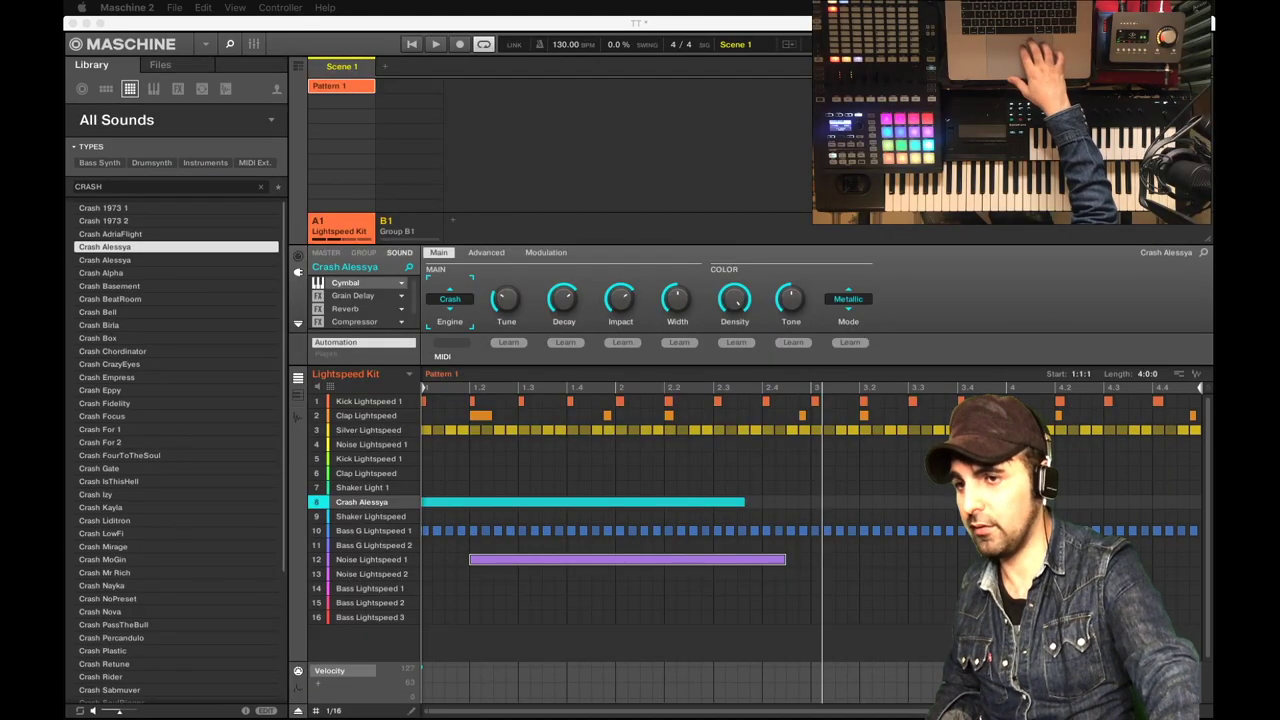
# Double Pattern 1 to 8 bars with its notes repeated, delete the repeated Crash Alessya note at bar 5, and play the pattern
pyautogui.hscroll(8, 764, 602)
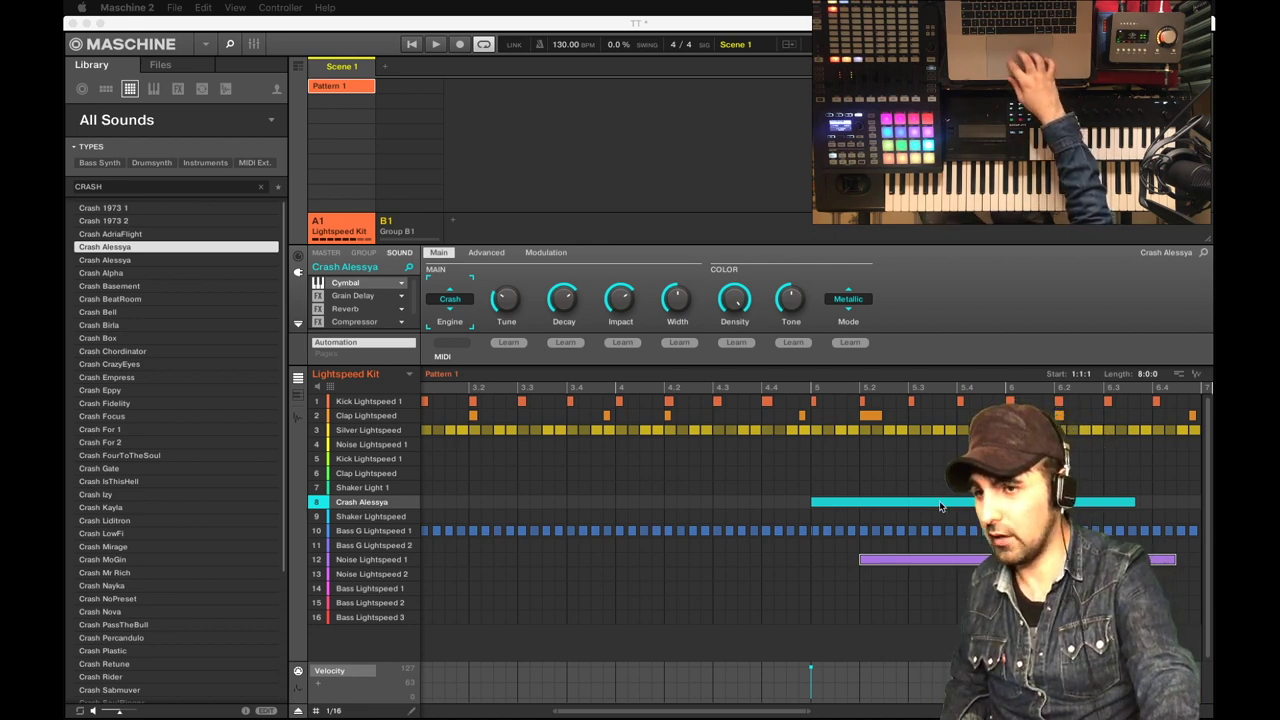
pyautogui.click(863, 458)
pyautogui.click(891, 500)
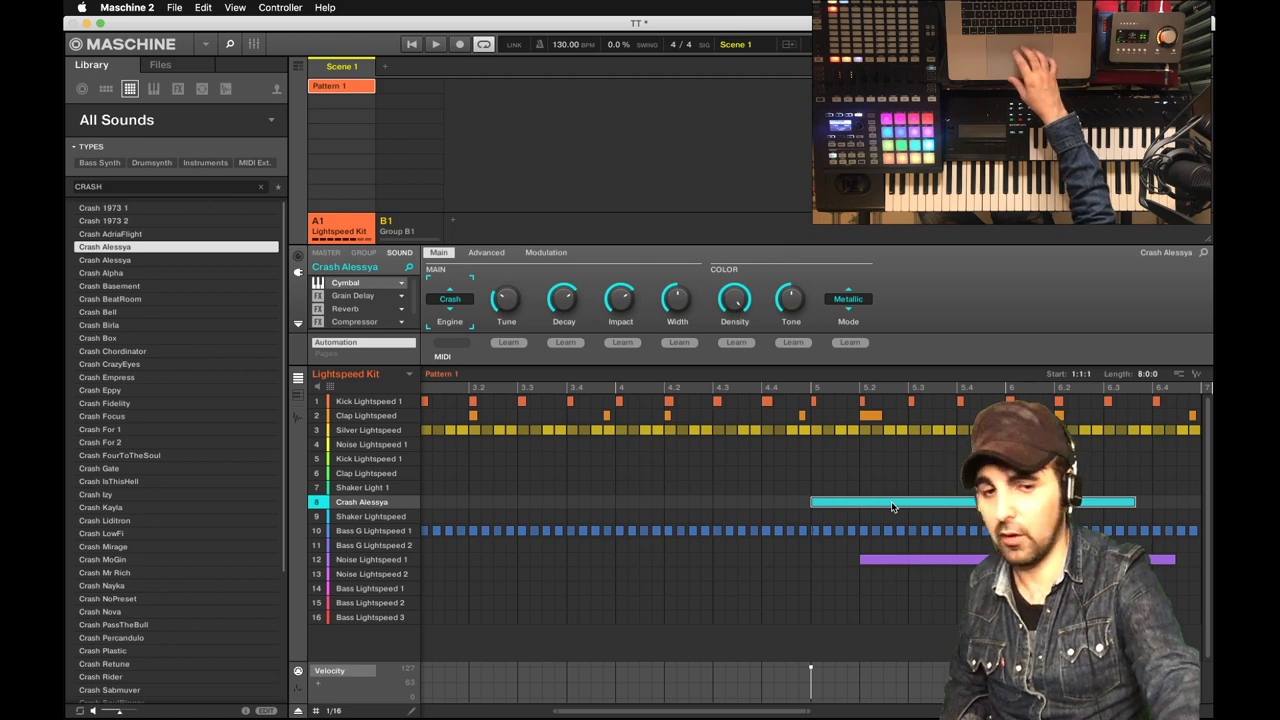
pyautogui.doubleClick(891, 501)
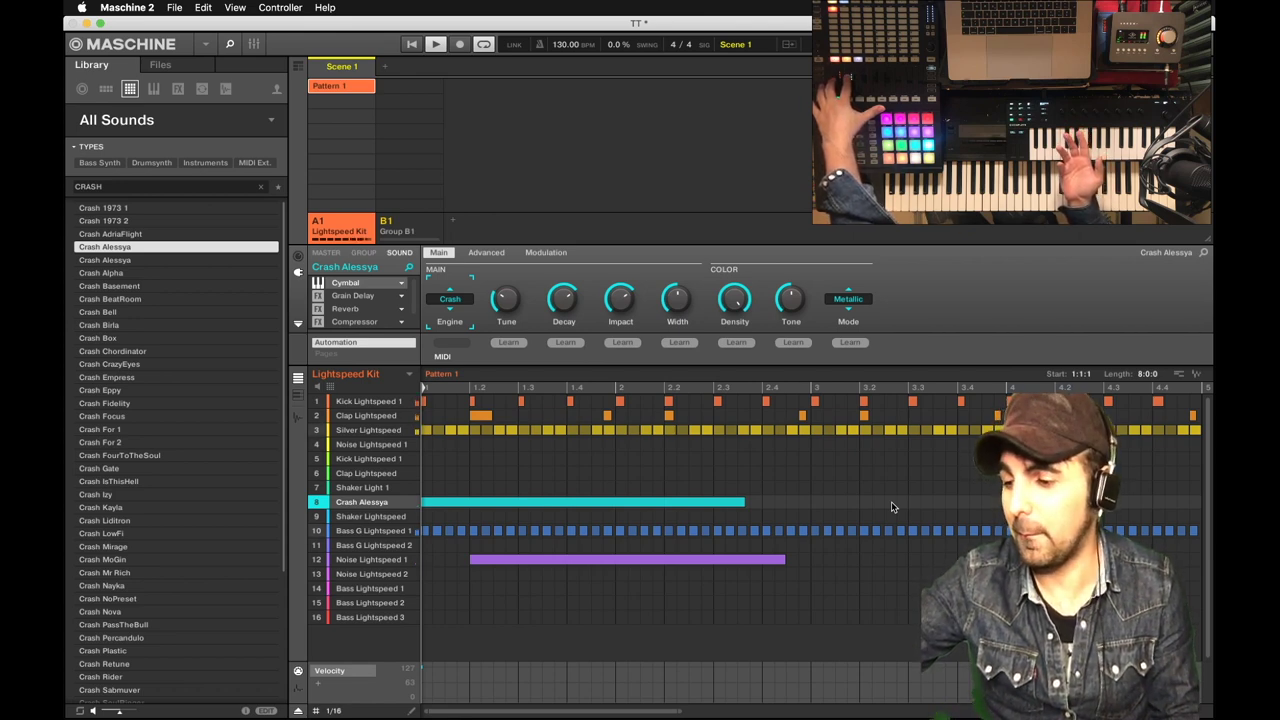
pyautogui.press('space')
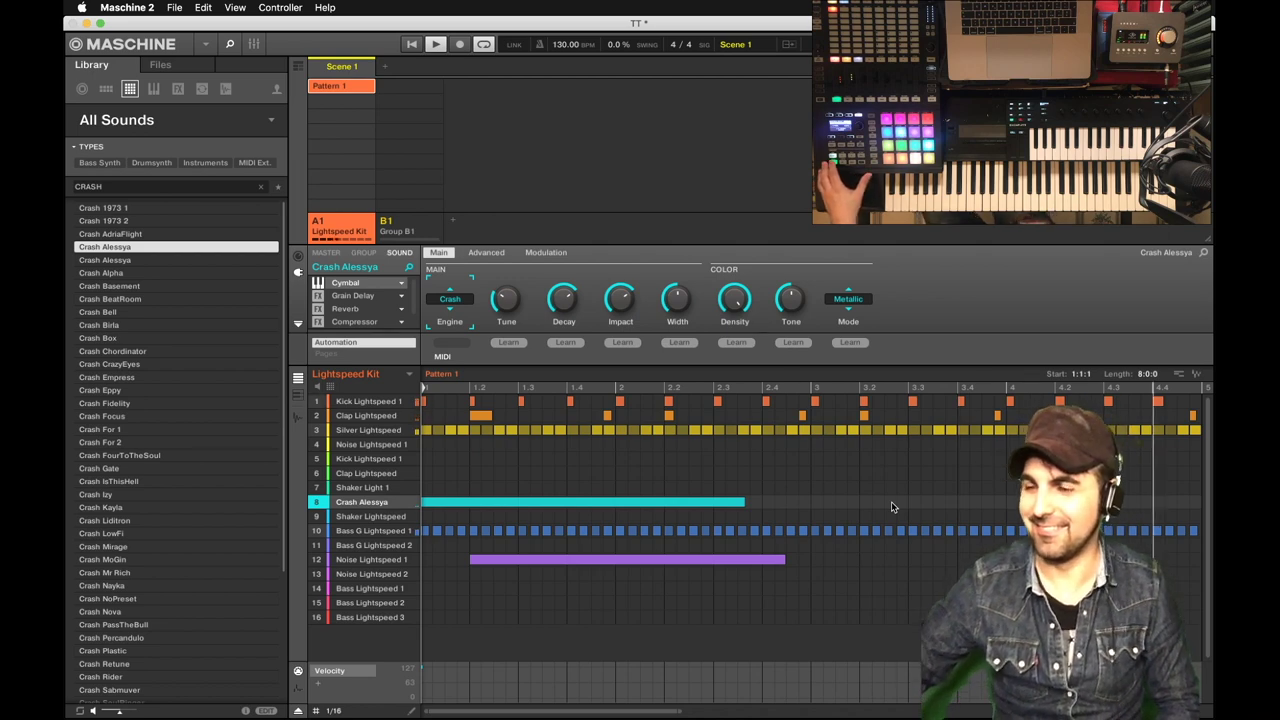
pyautogui.press('space')
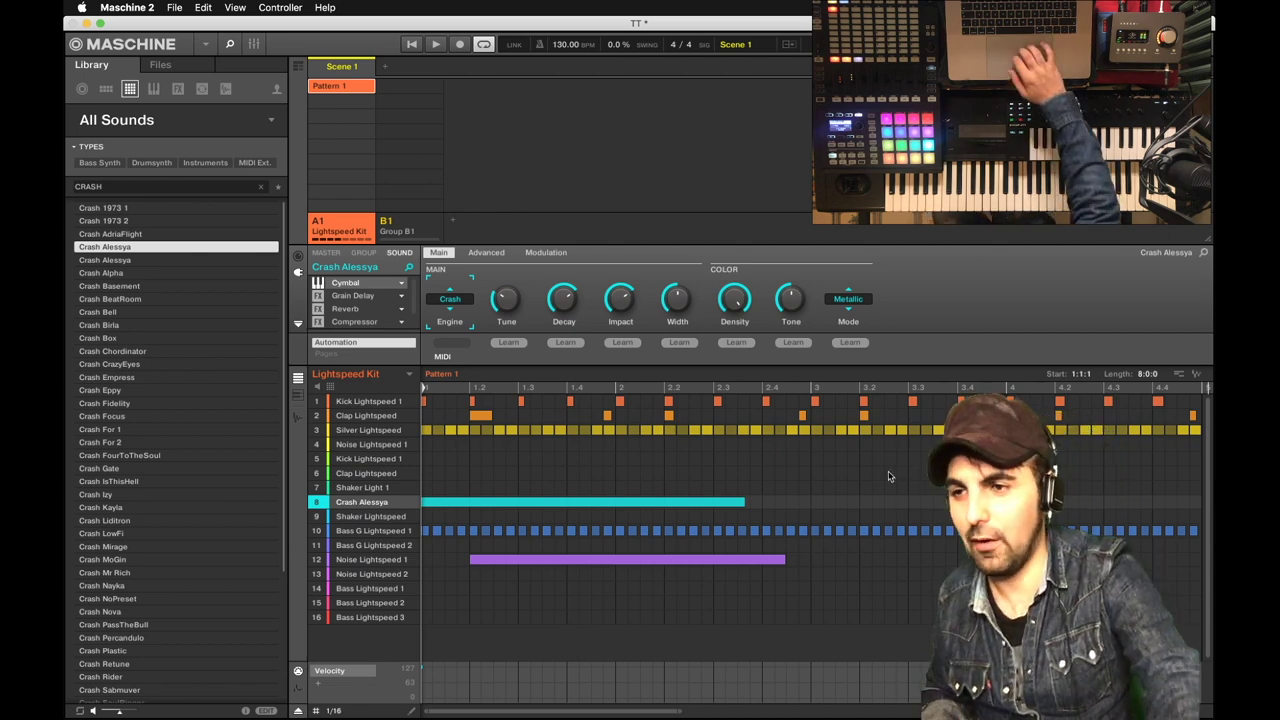
# Switch to the Maschine controller picture in Preview and reposition its window over the project
pyautogui.moveTo(456, 714)
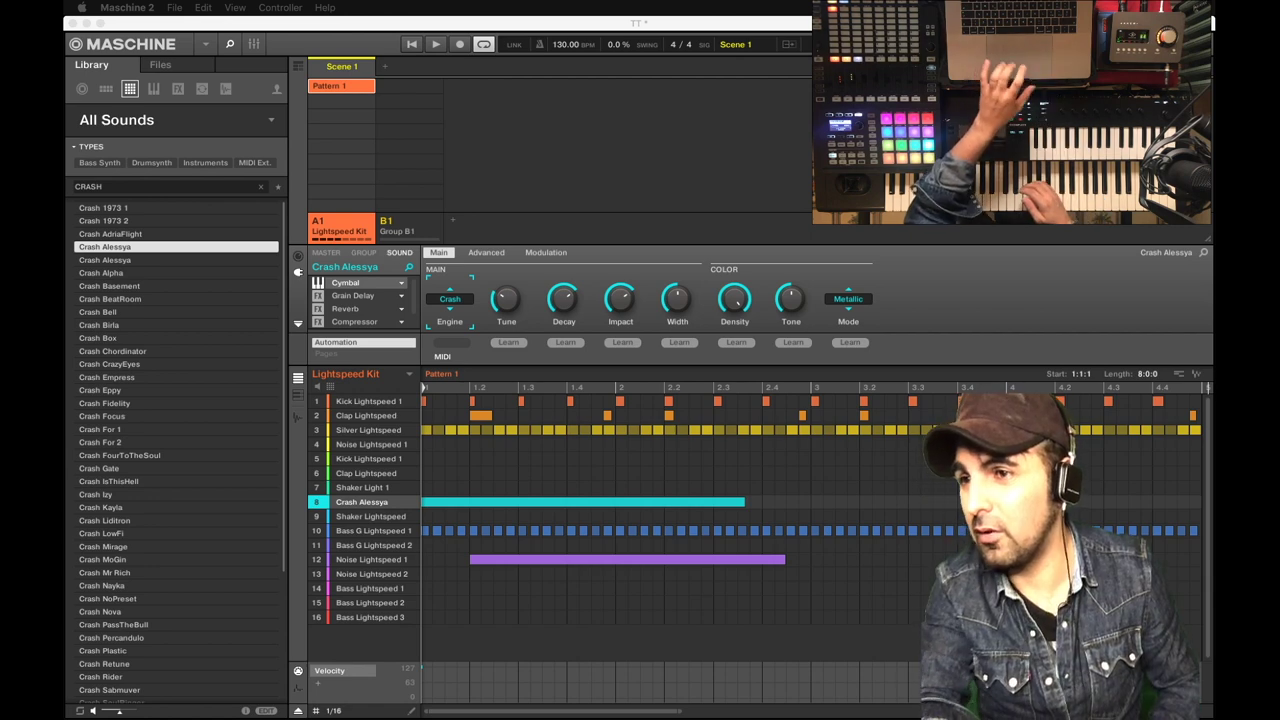
pyautogui.press('super+Tab')
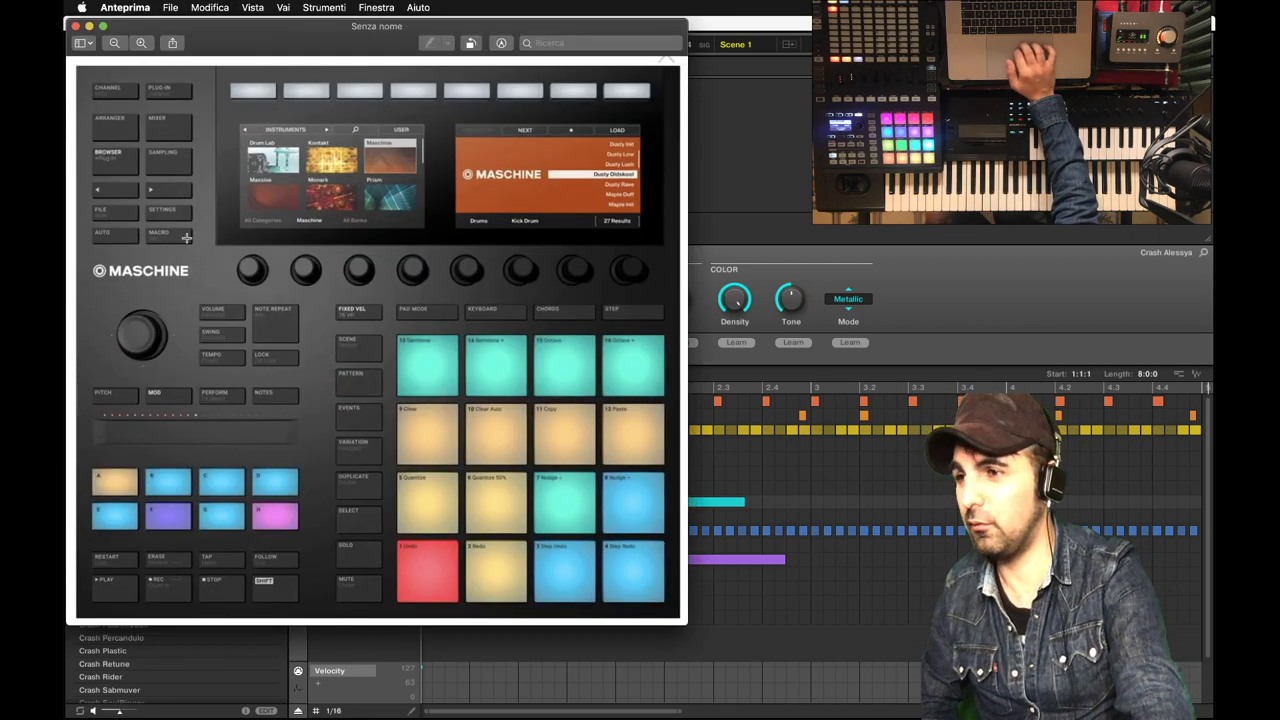
pyautogui.moveTo(284, 44); pyautogui.dragTo(716, 193)
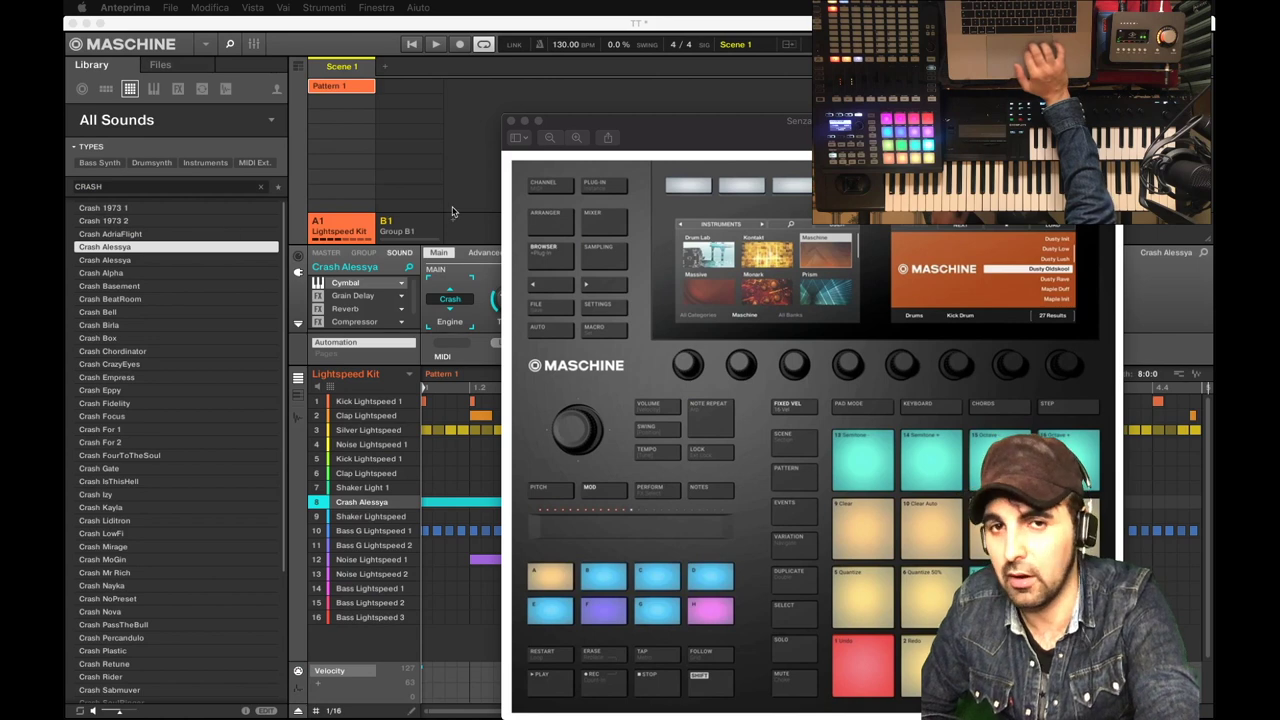
pyautogui.moveTo(675, 120); pyautogui.dragTo(347, 130)
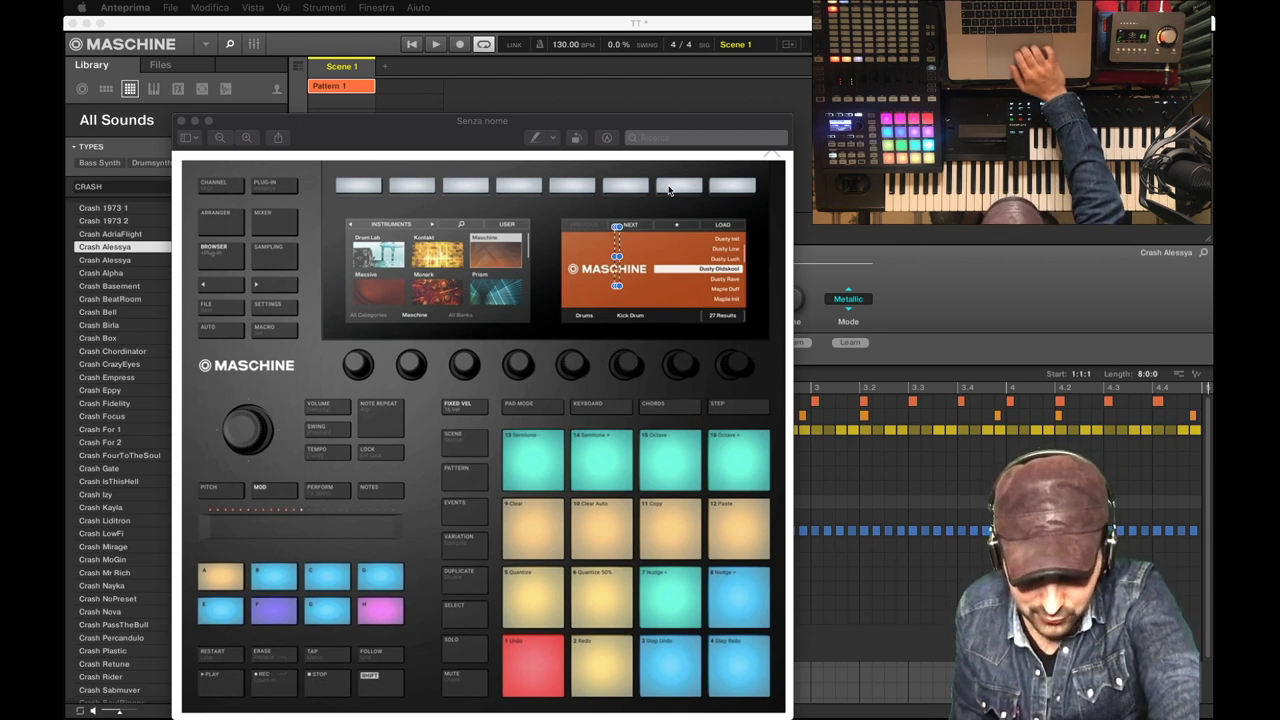
pyautogui.moveTo(500, 120); pyautogui.dragTo(658, 356)
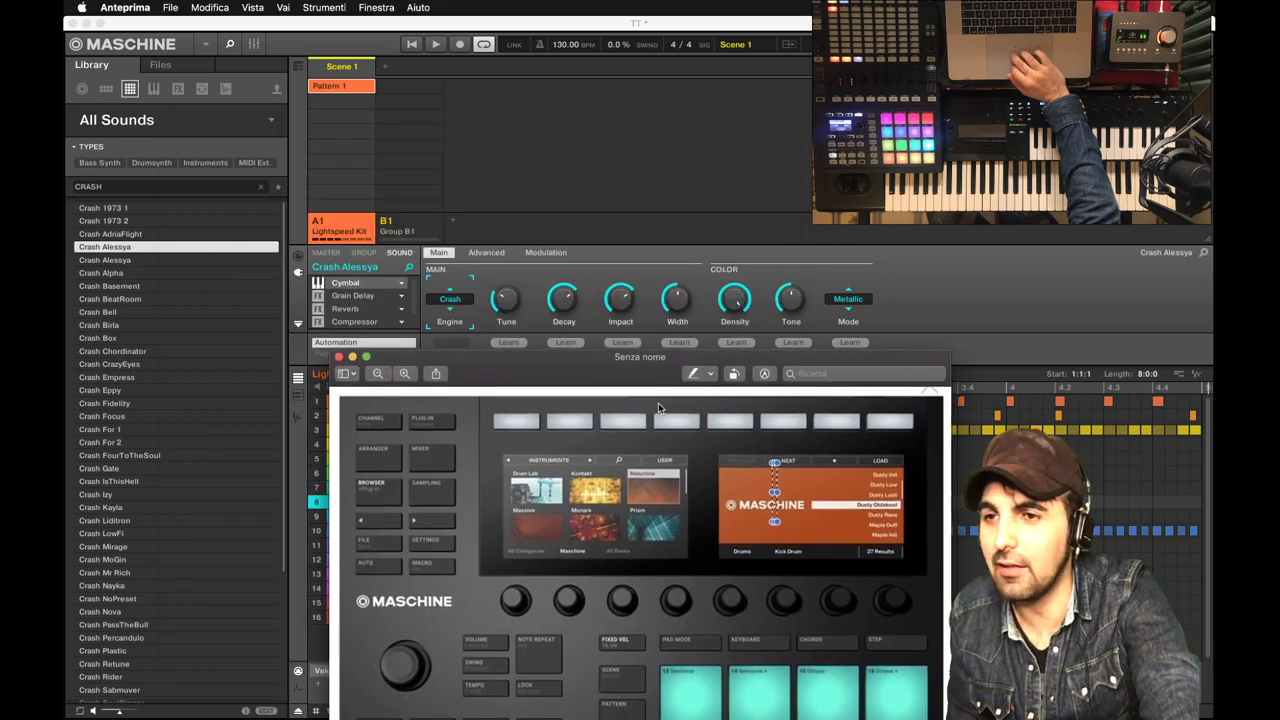
pyautogui.moveTo(658, 402); pyautogui.dragTo(694, 460)
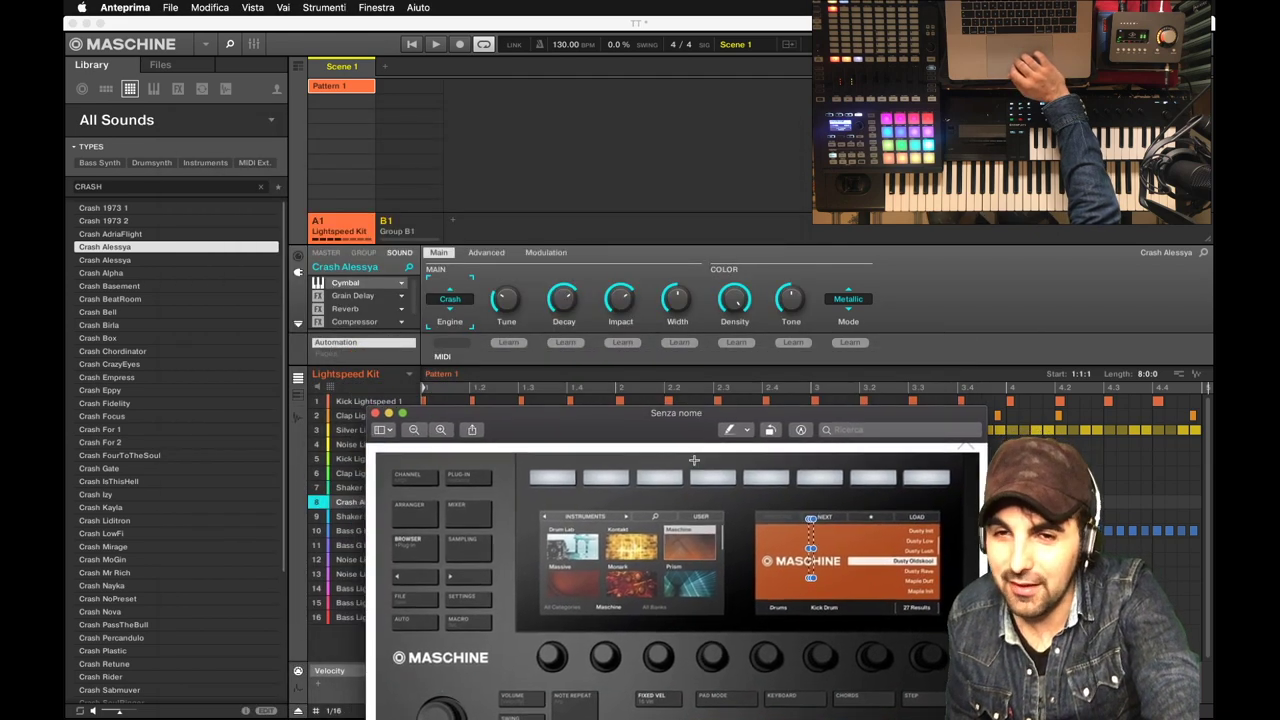
# Return to Maschine and examine Group B1's output routing, its first sound, and the group's Perform FX settings
pyautogui.click(390, 222)
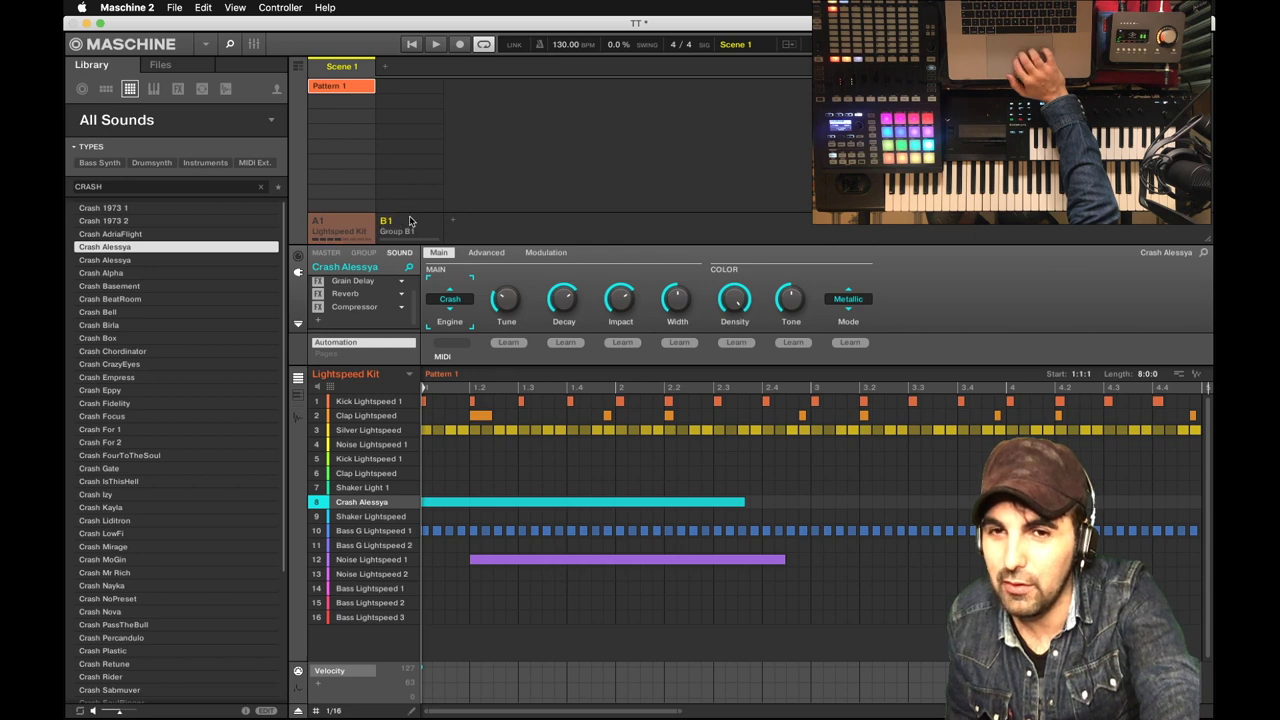
pyautogui.rightClick(410, 220)
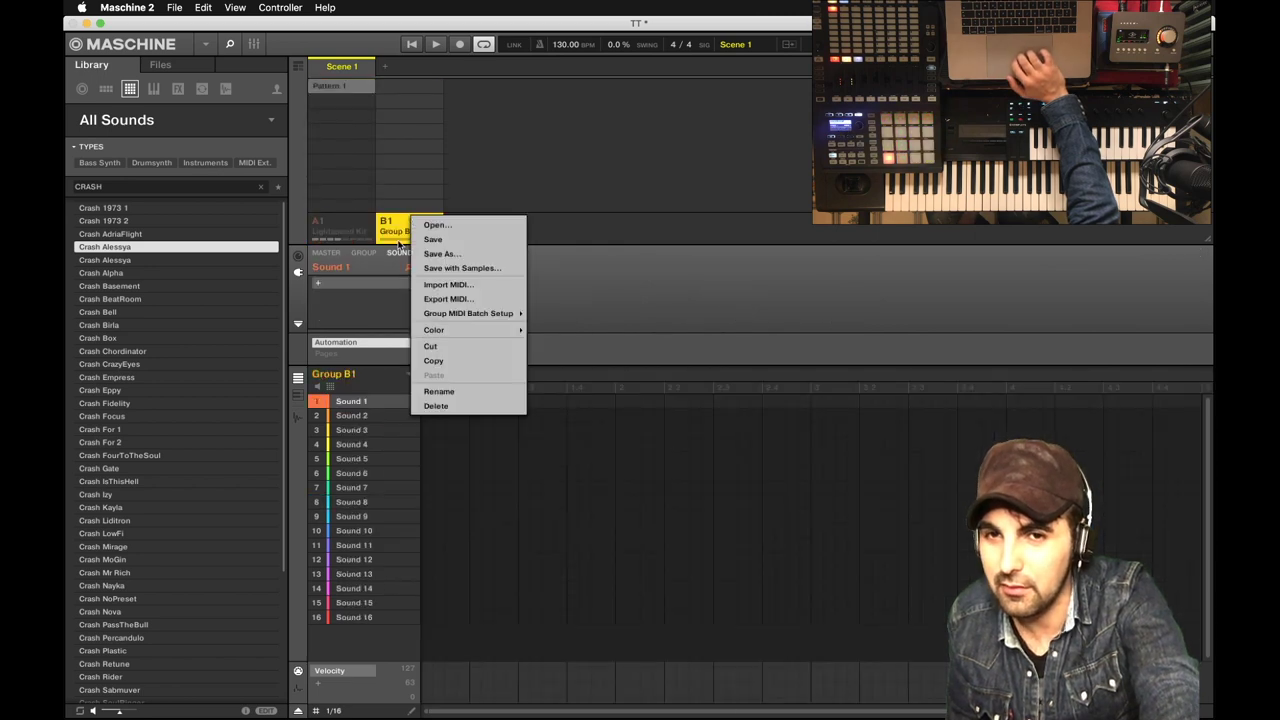
pyautogui.click(399, 244)
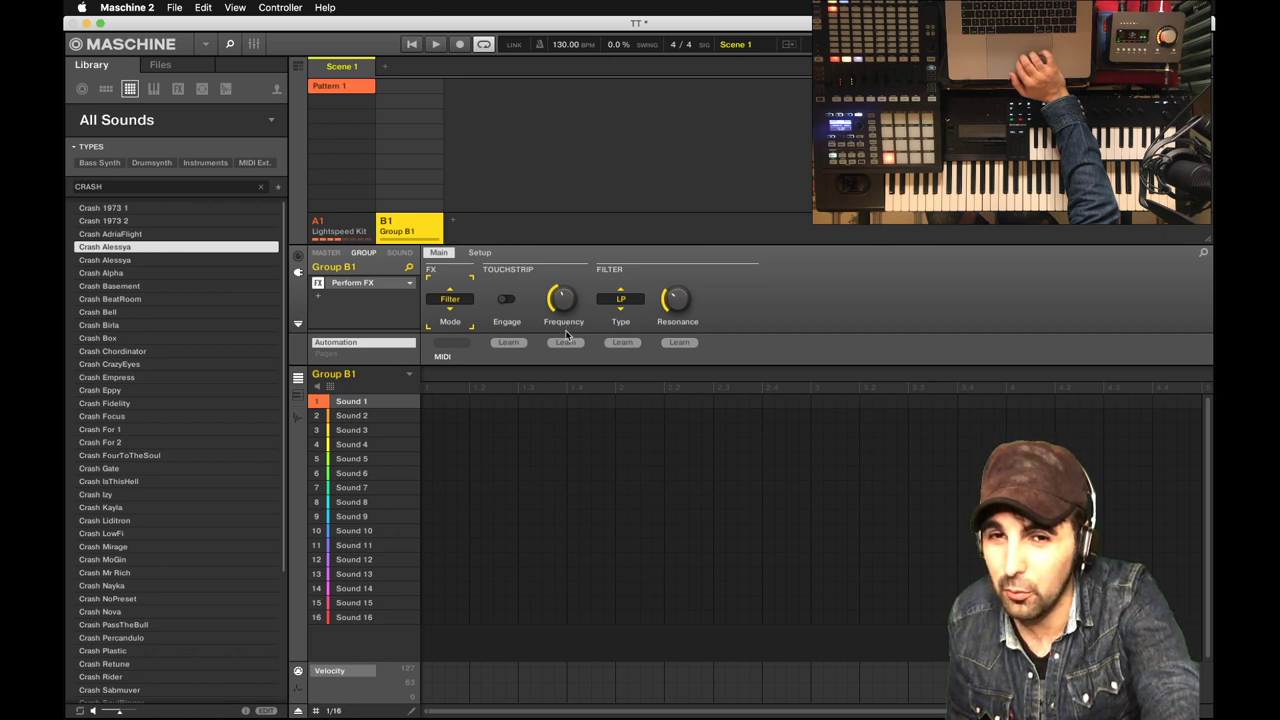
pyautogui.click(298, 257)
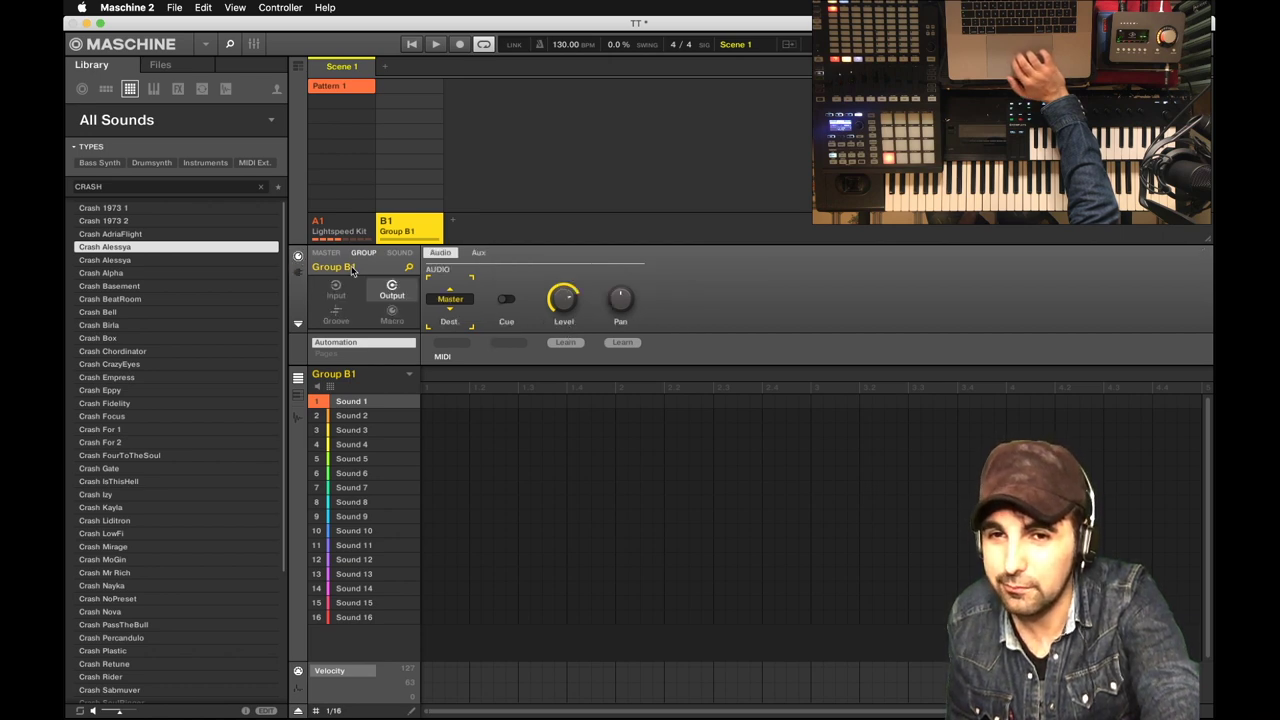
pyautogui.click(399, 253)
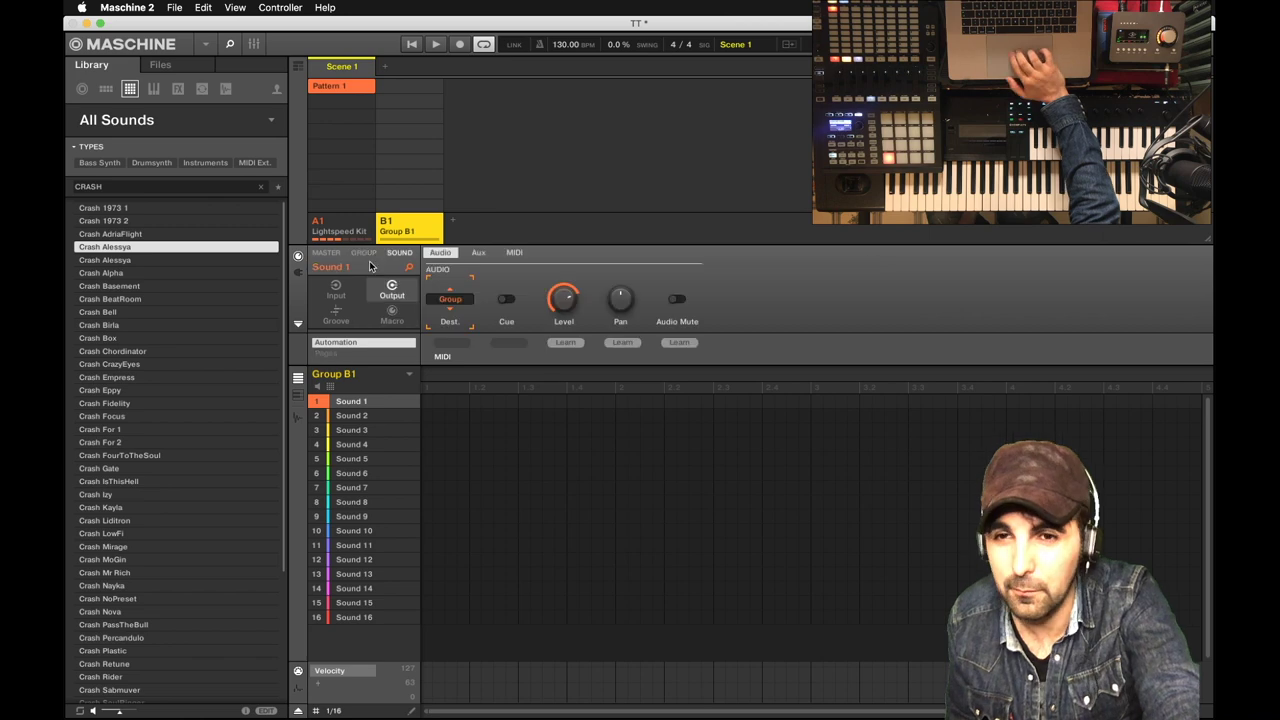
pyautogui.click(299, 271)
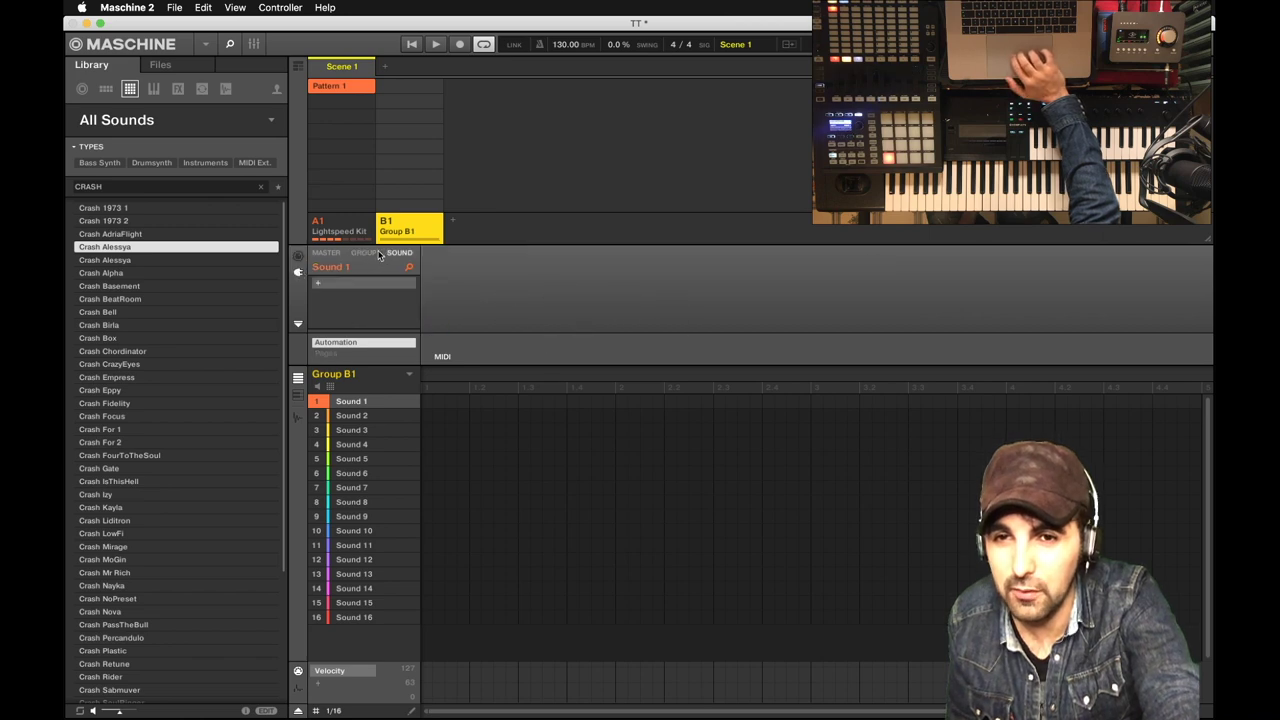
pyautogui.click(364, 253)
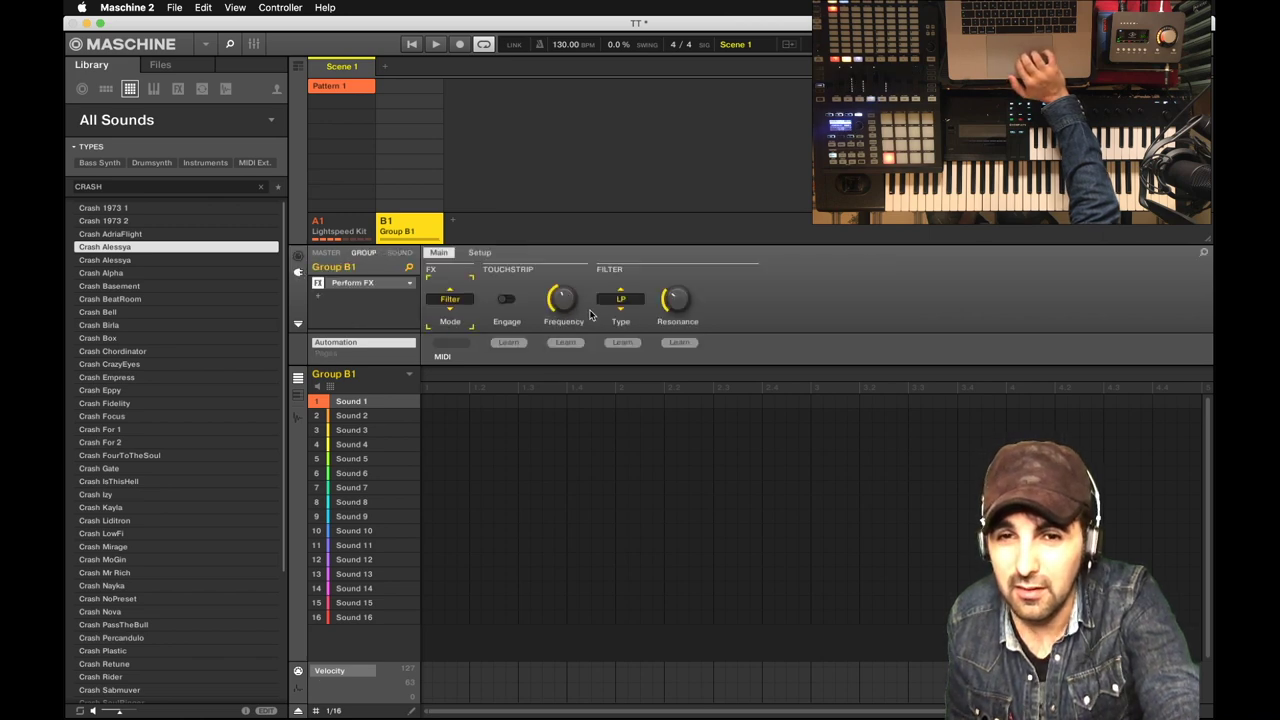
# Play the pattern and check the Frequency control of Group B1's Perform FX filter
pyautogui.moveTo(568, 304)
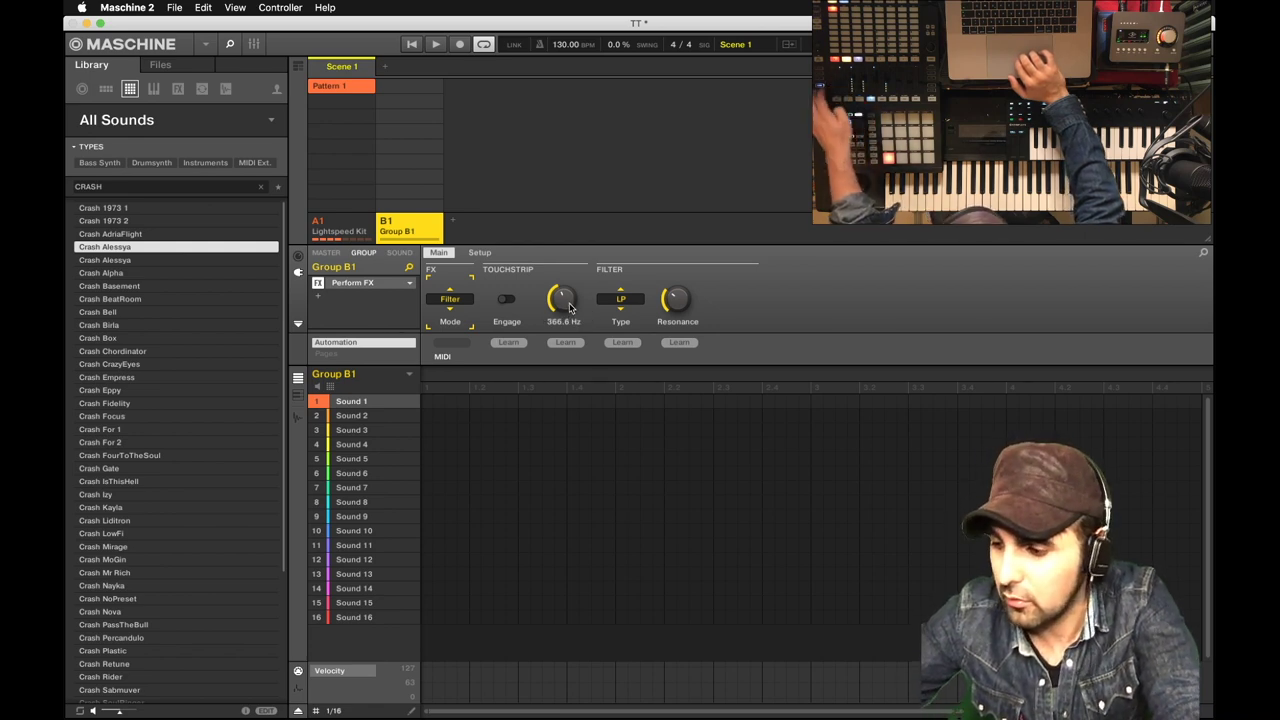
pyautogui.press('space')
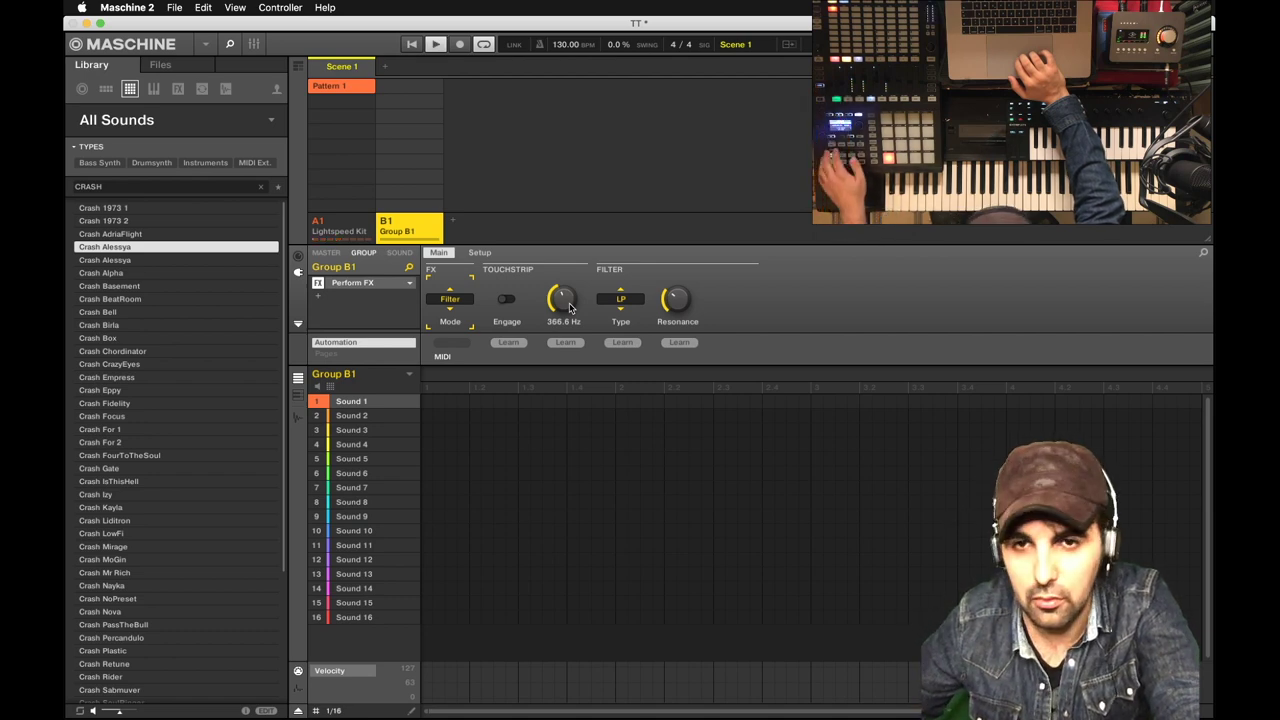
pyautogui.moveTo(570, 307)
pyautogui.mouseDown()
pyautogui.moveTo(570, 270)
pyautogui.moveTo(570, 307)
pyautogui.mouseUp()
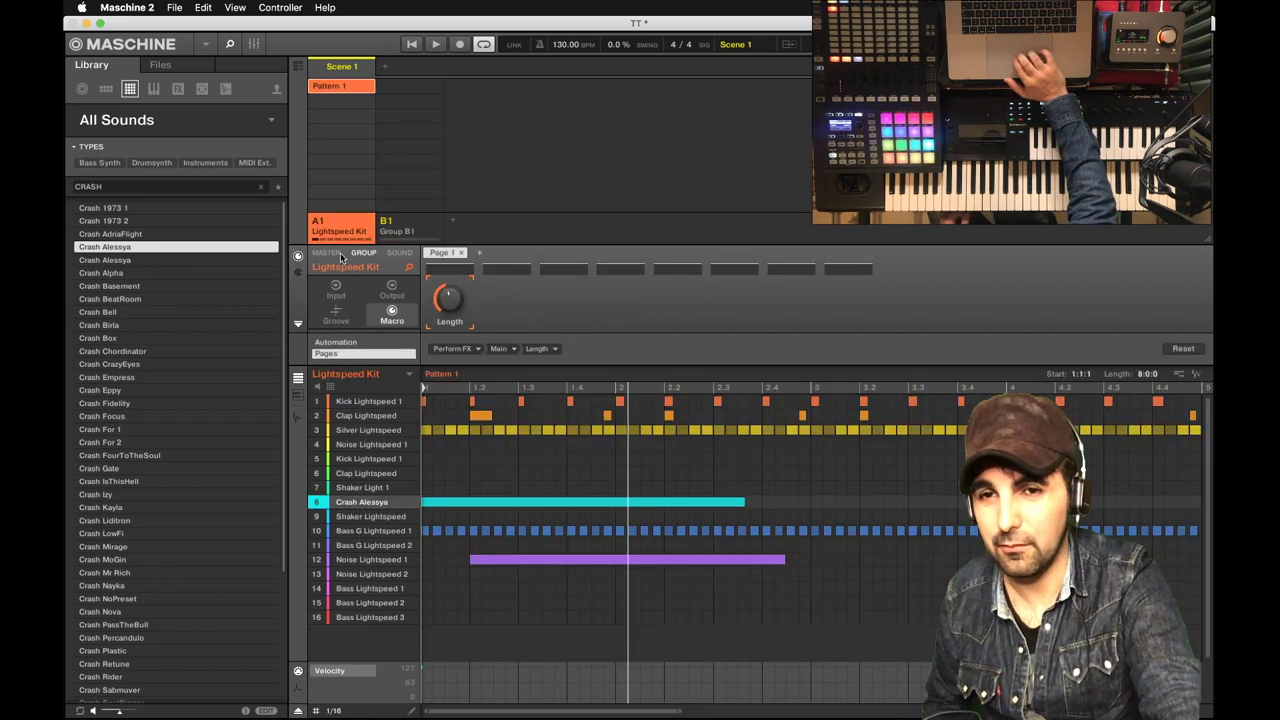
# Assign the Frequency parameter of Group B1's Perform FX to the first macro control of the master
pyautogui.click(326, 254)
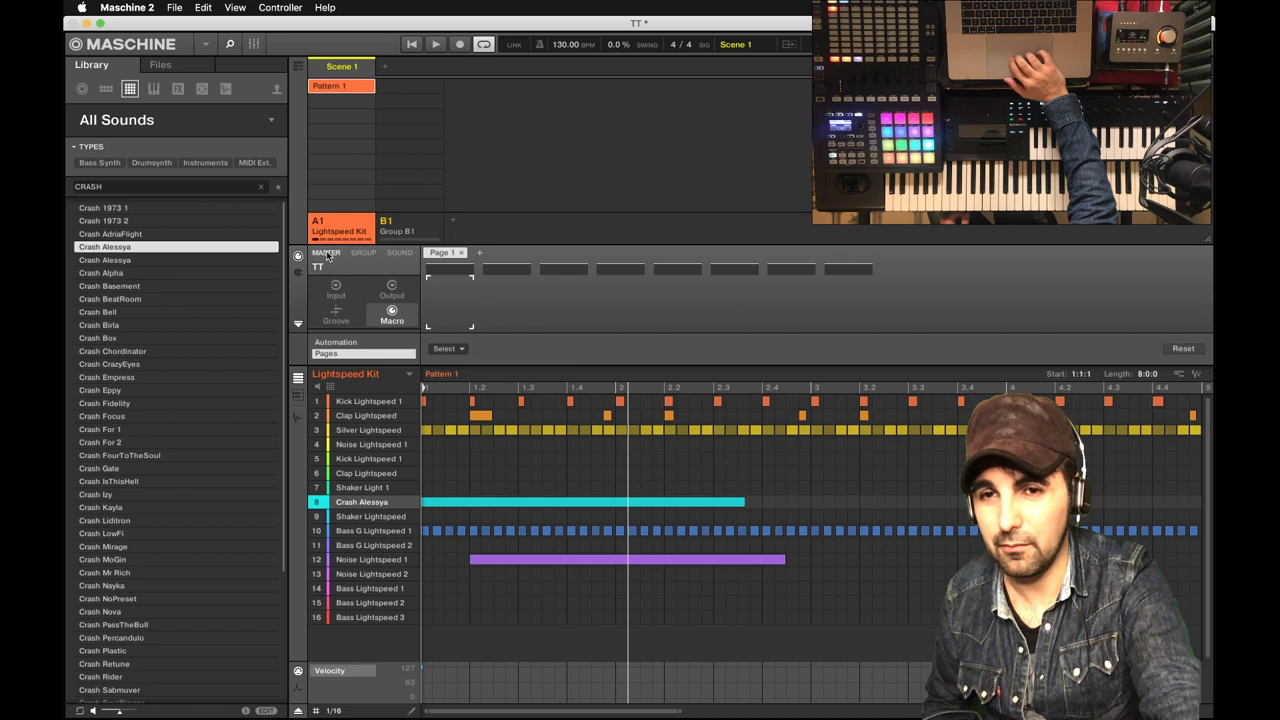
pyautogui.click(460, 350)
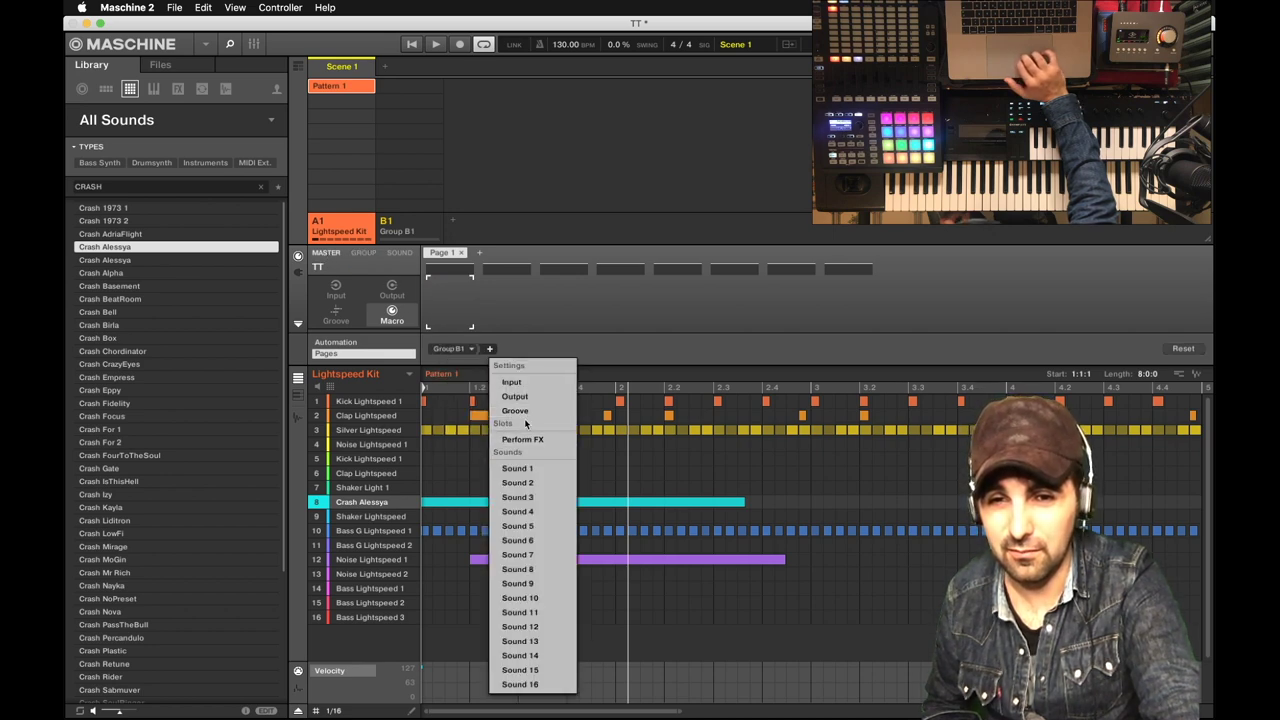
pyautogui.click(526, 441)
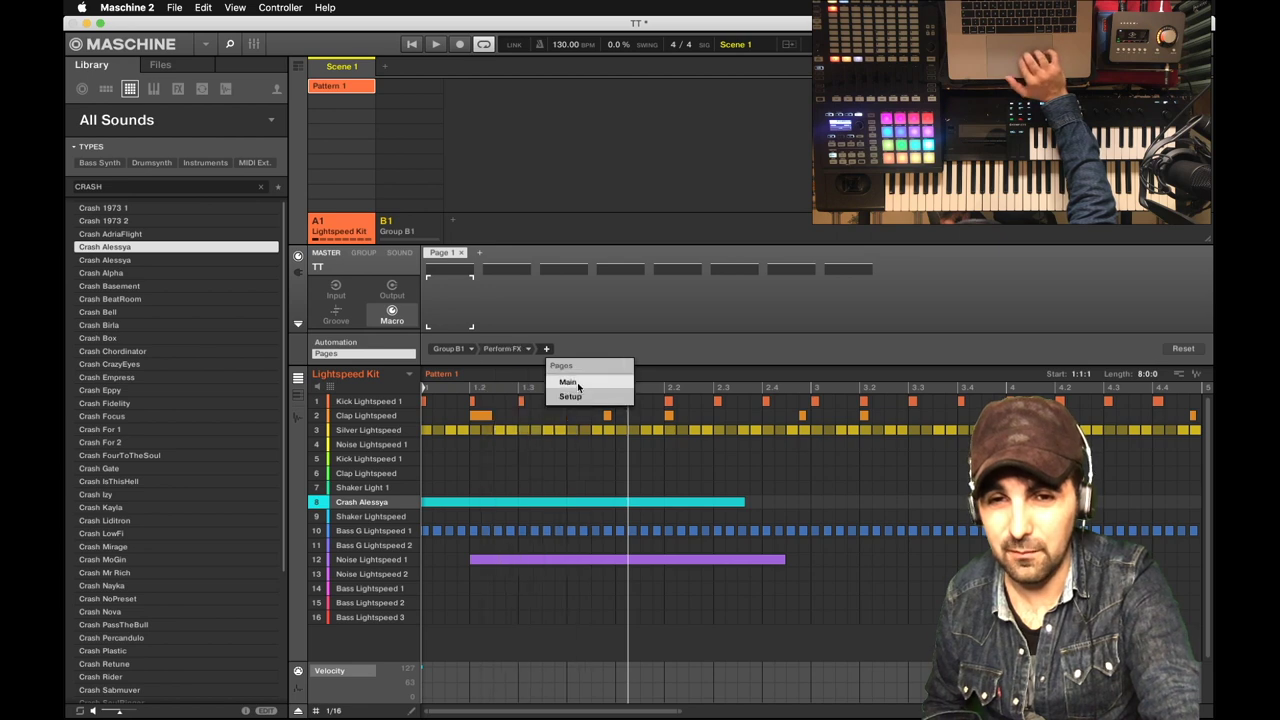
pyautogui.click(593, 384)
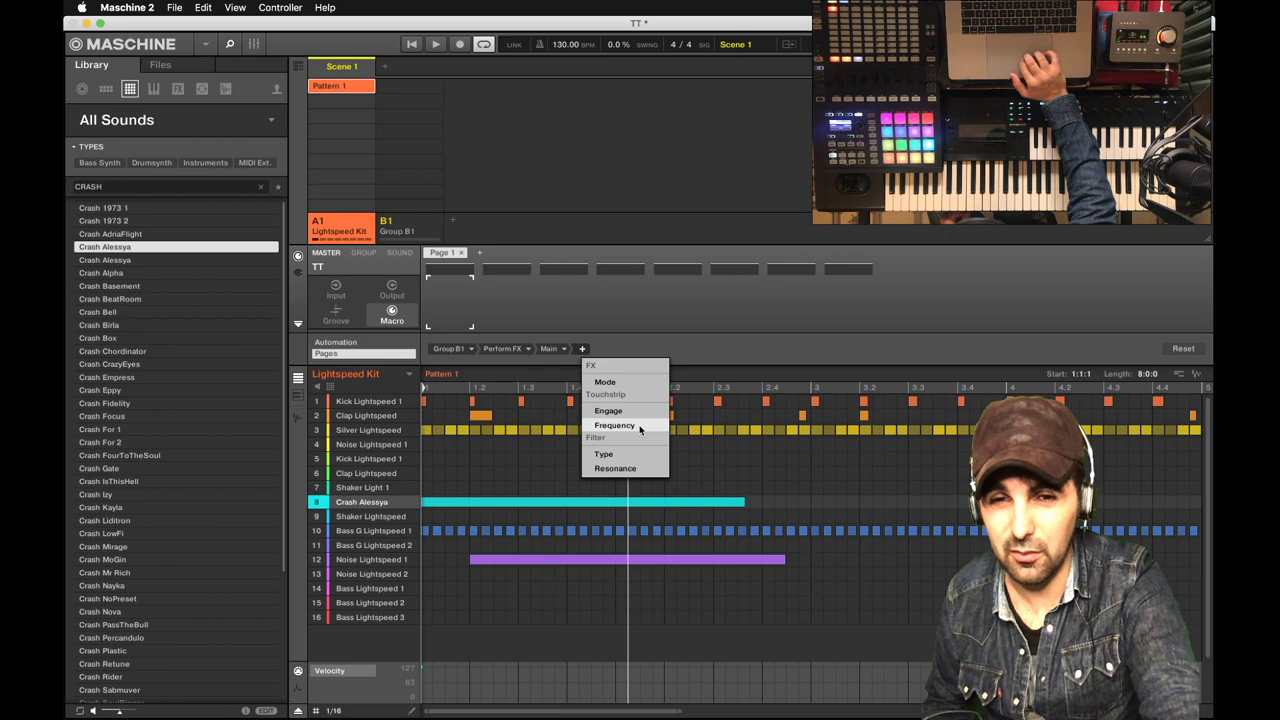
pyautogui.click(640, 429)
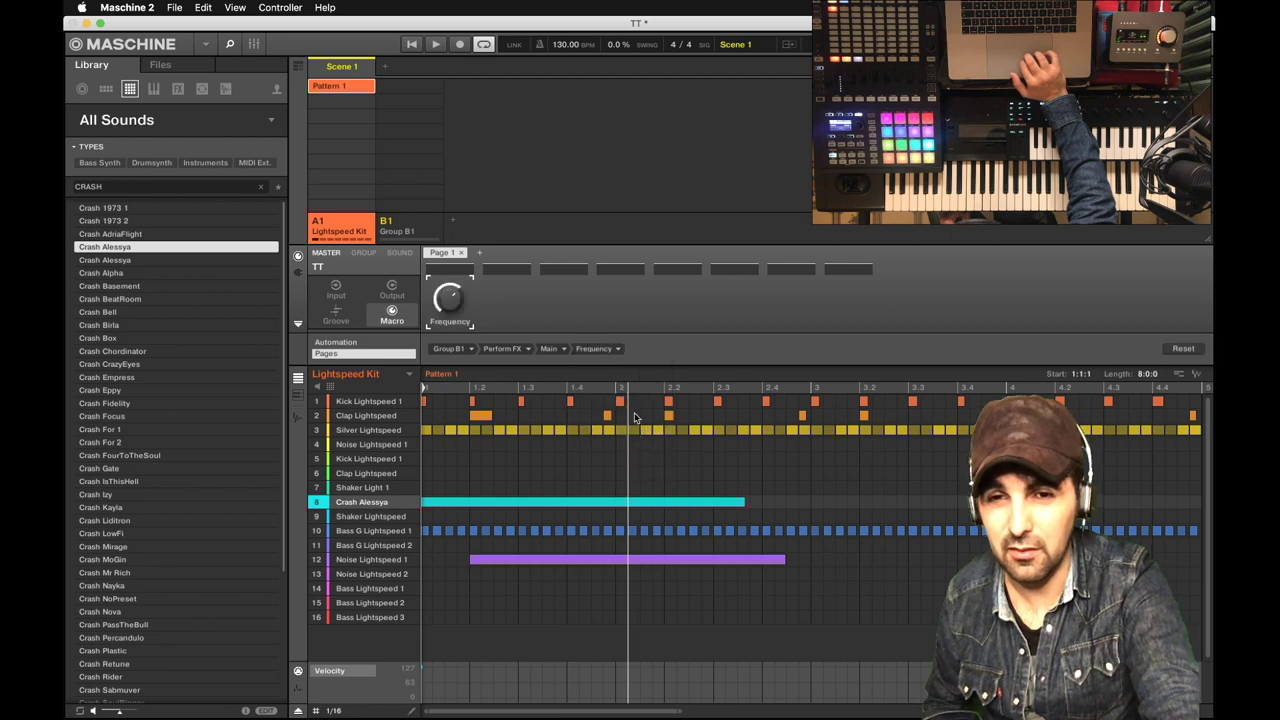
# Assign the Length parameter of the Lightspeed Kit's Perform FX to the master's second macro control
pyautogui.click(500, 315)
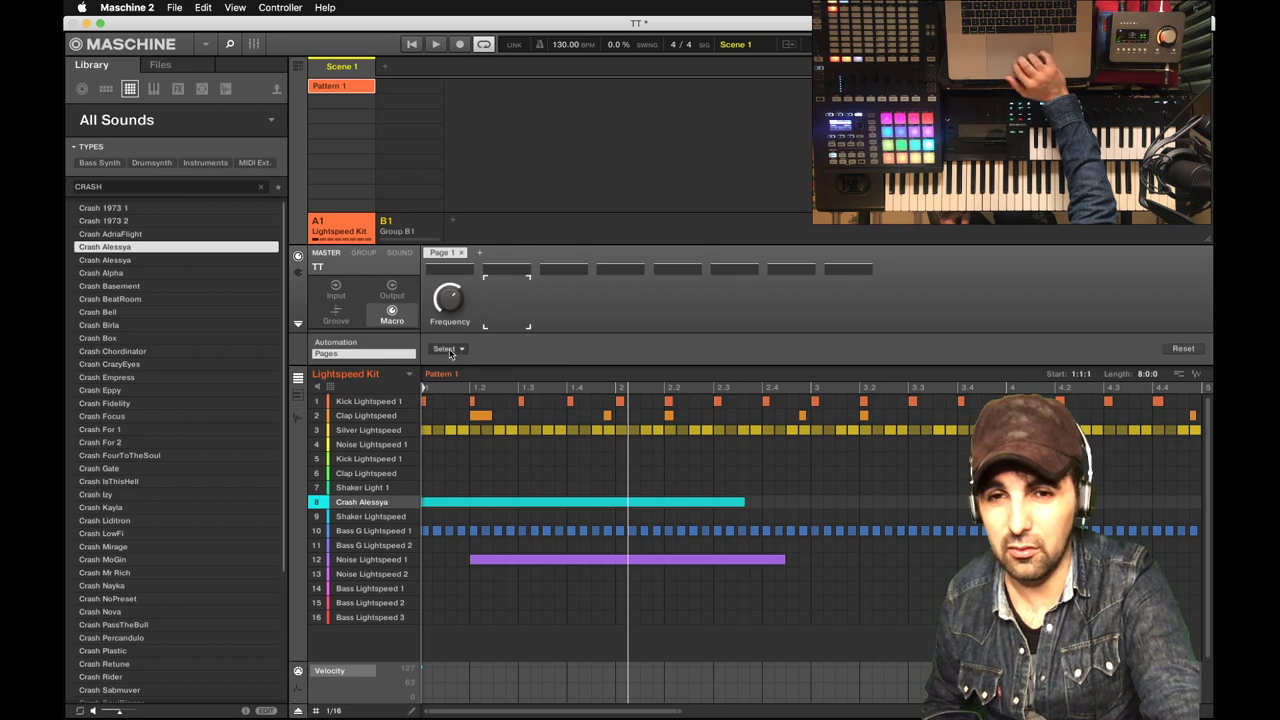
pyautogui.click(447, 349)
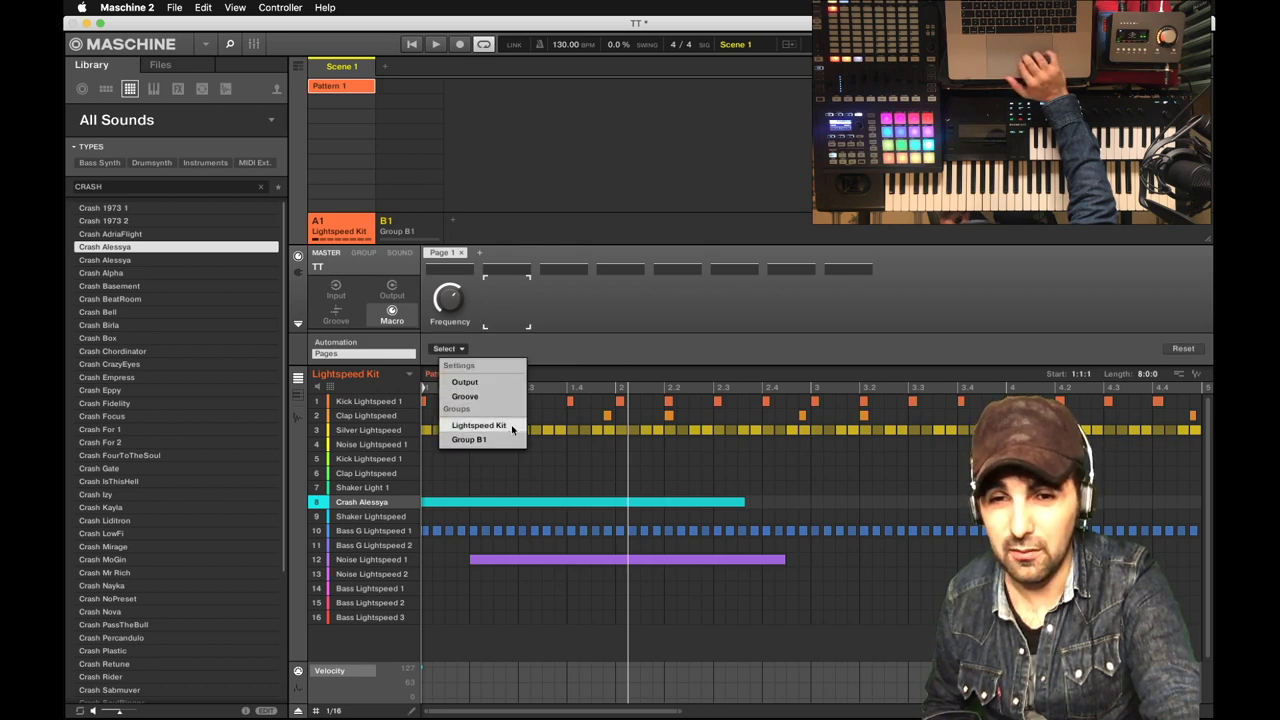
pyautogui.click(512, 428)
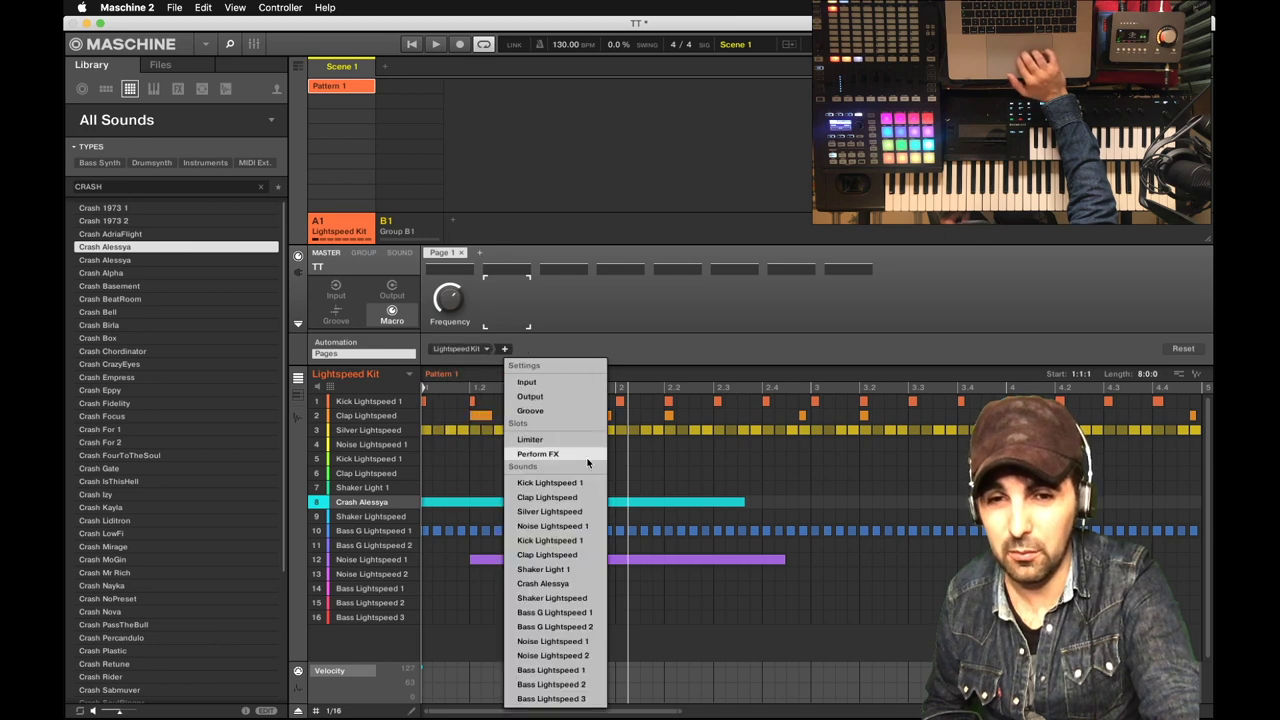
pyautogui.click(588, 458)
pyautogui.click(582, 382)
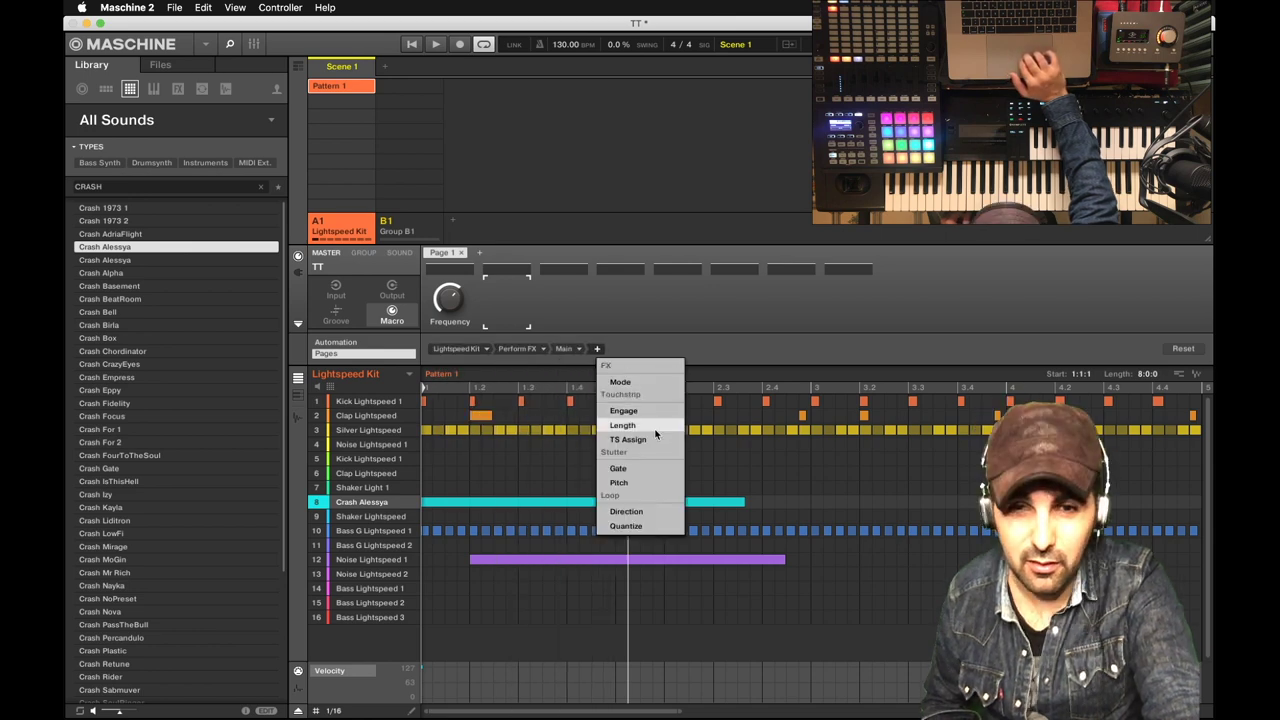
pyautogui.click(655, 428)
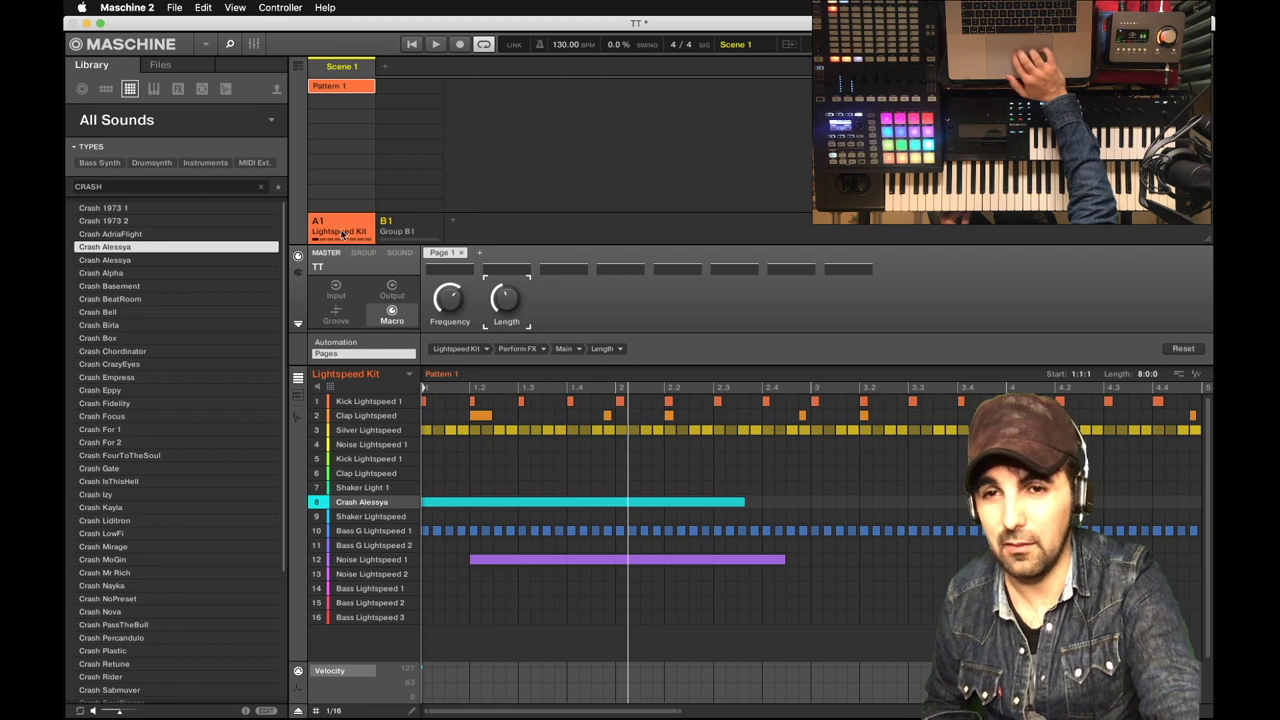
# Show the Lightspeed Kit's Perform FX Stutter settings, start playback, and view Group B1's Perform FX
pyautogui.click(364, 253)
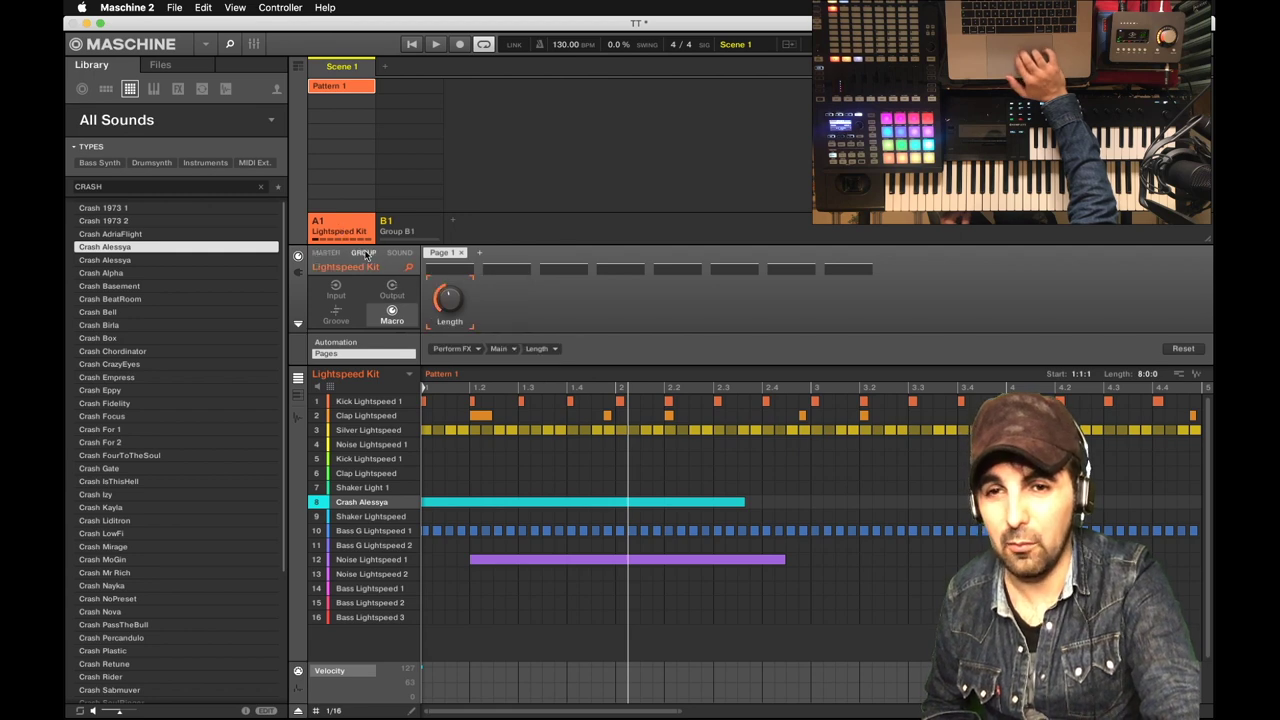
pyautogui.click(297, 273)
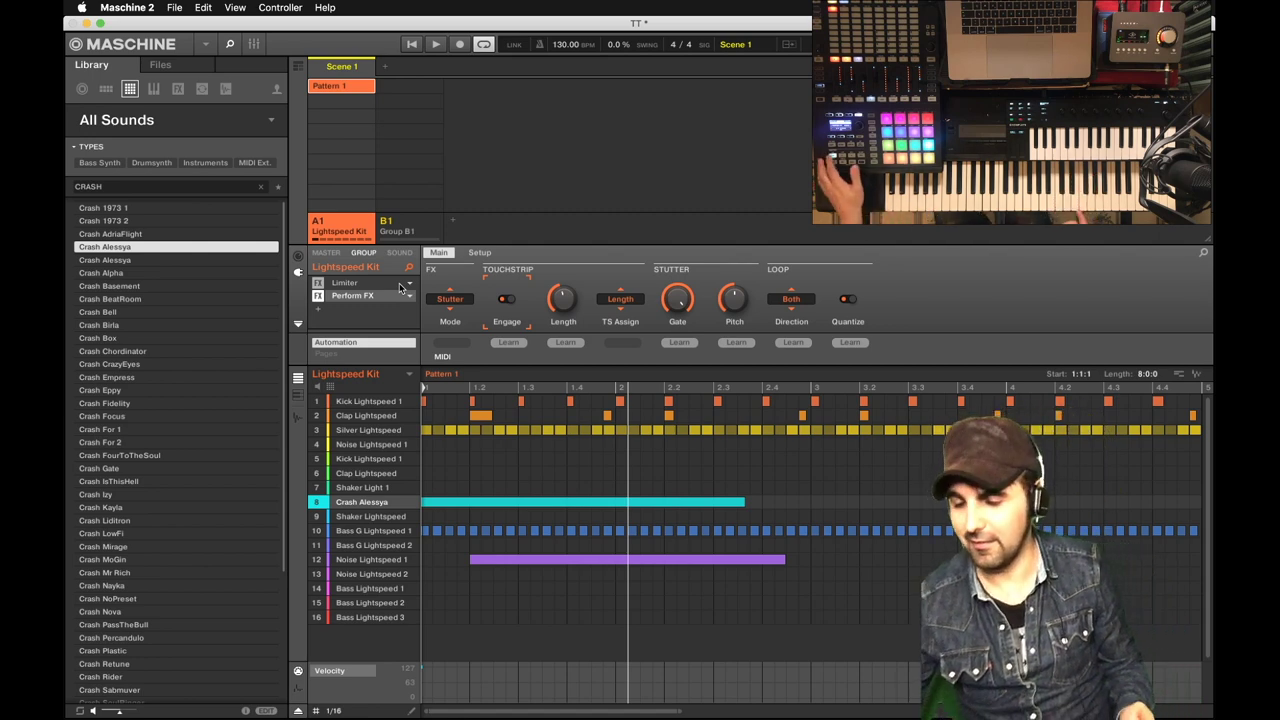
pyautogui.press('space')
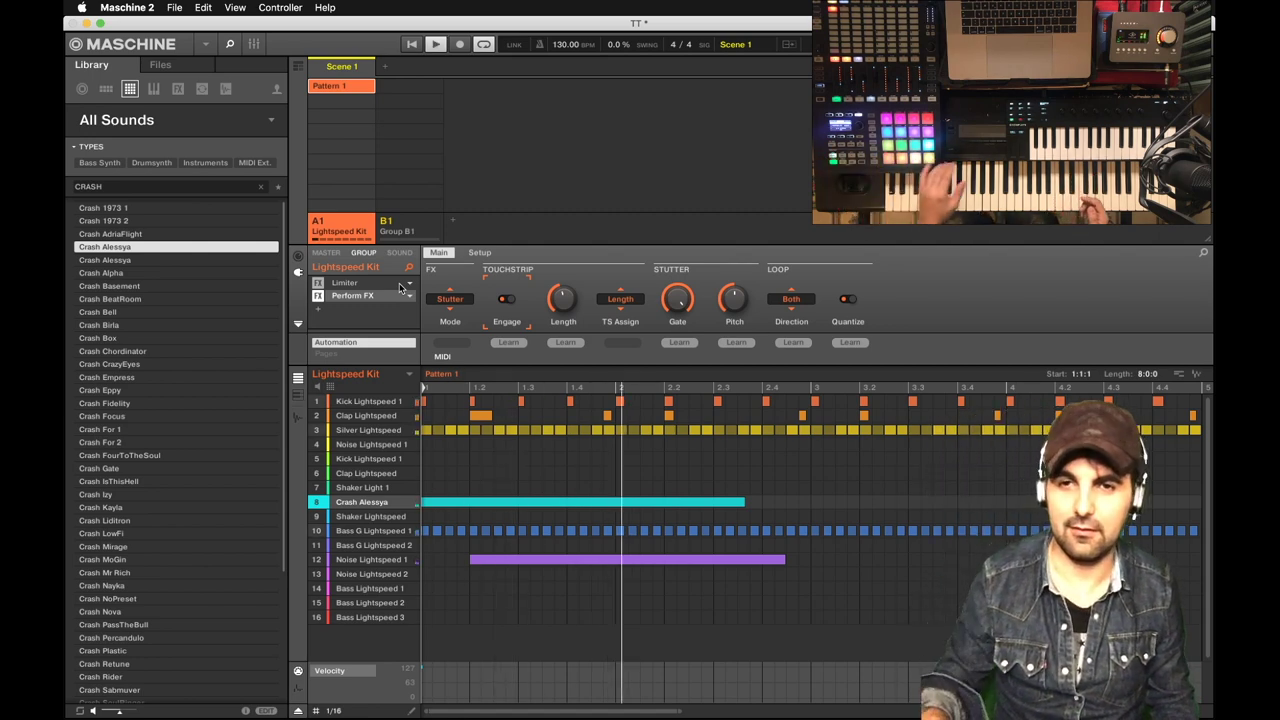
pyautogui.rightClick(411, 223)
pyautogui.click(400, 221)
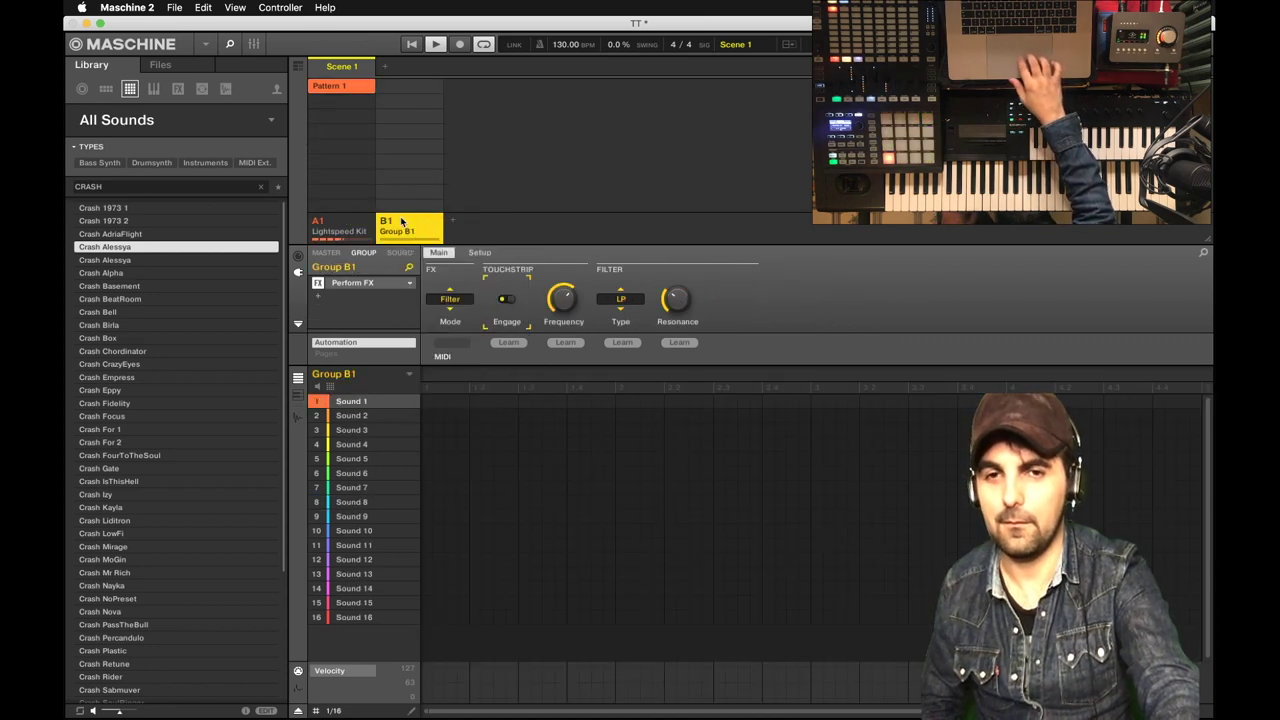
# Use MIDI Learn to map the master's Frequency macro to CC 14 and its Length macro to CC 15
pyautogui.click(300, 256)
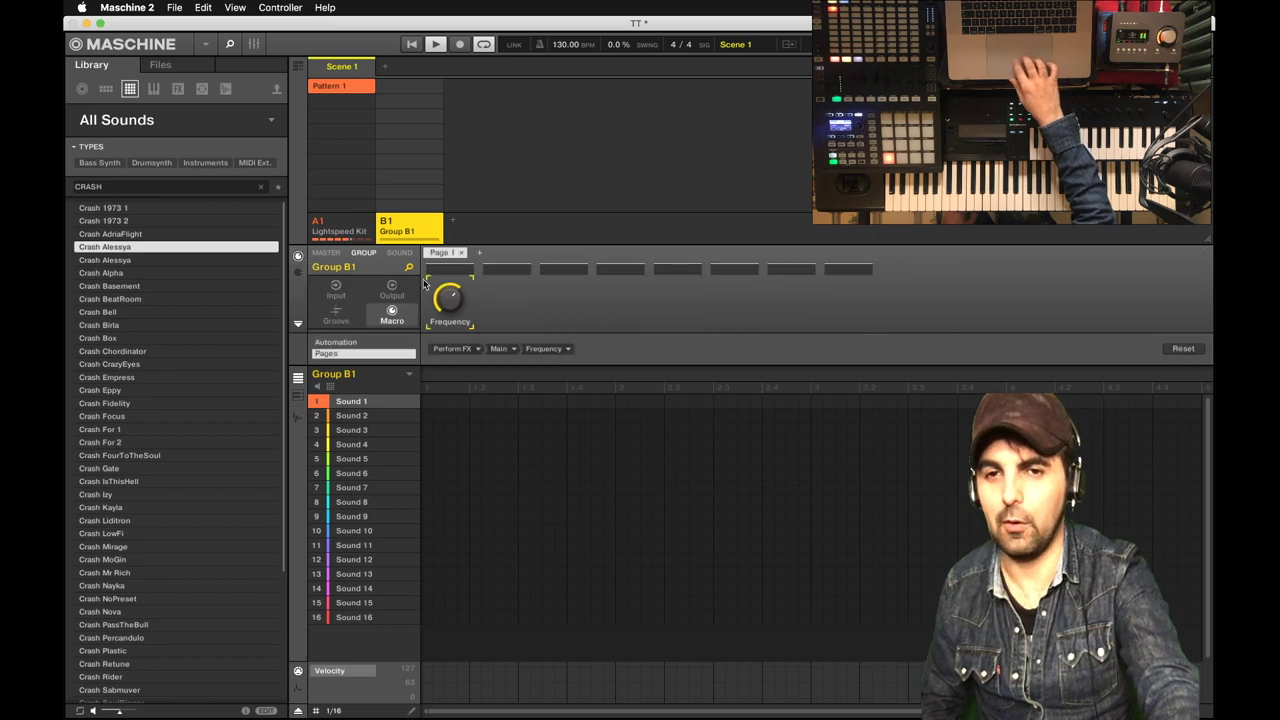
pyautogui.click(399, 253)
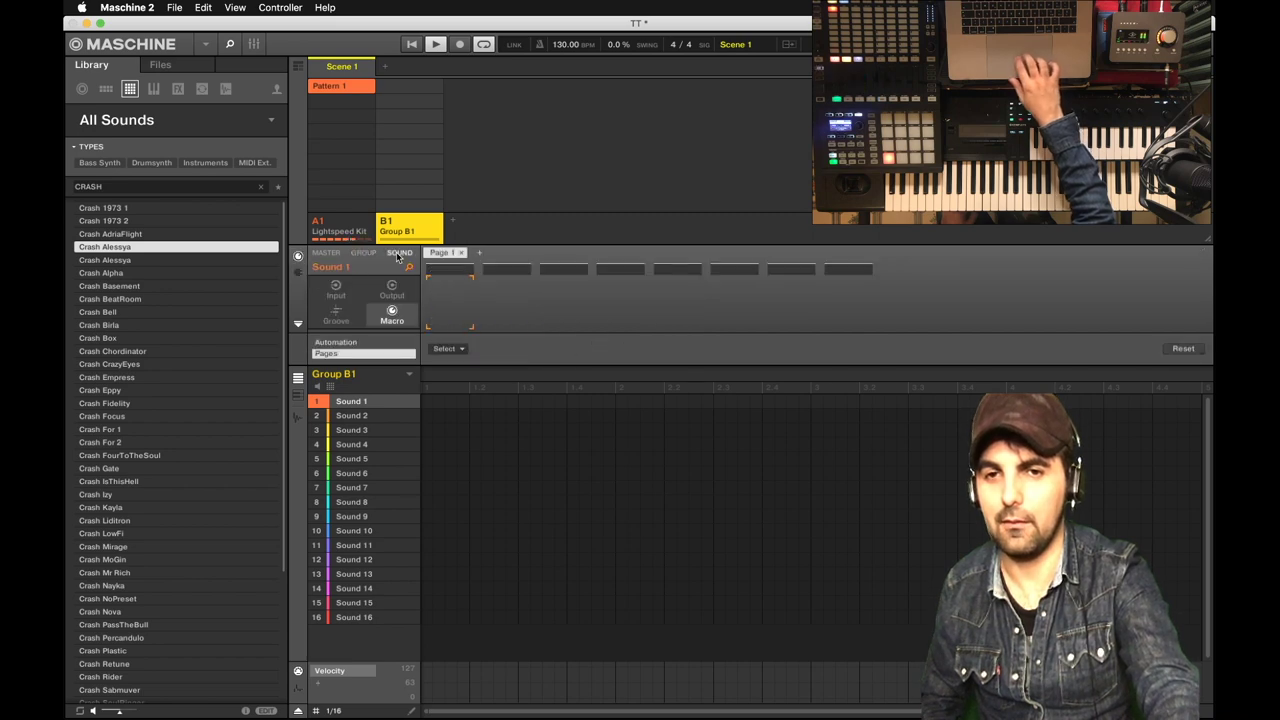
pyautogui.click(326, 253)
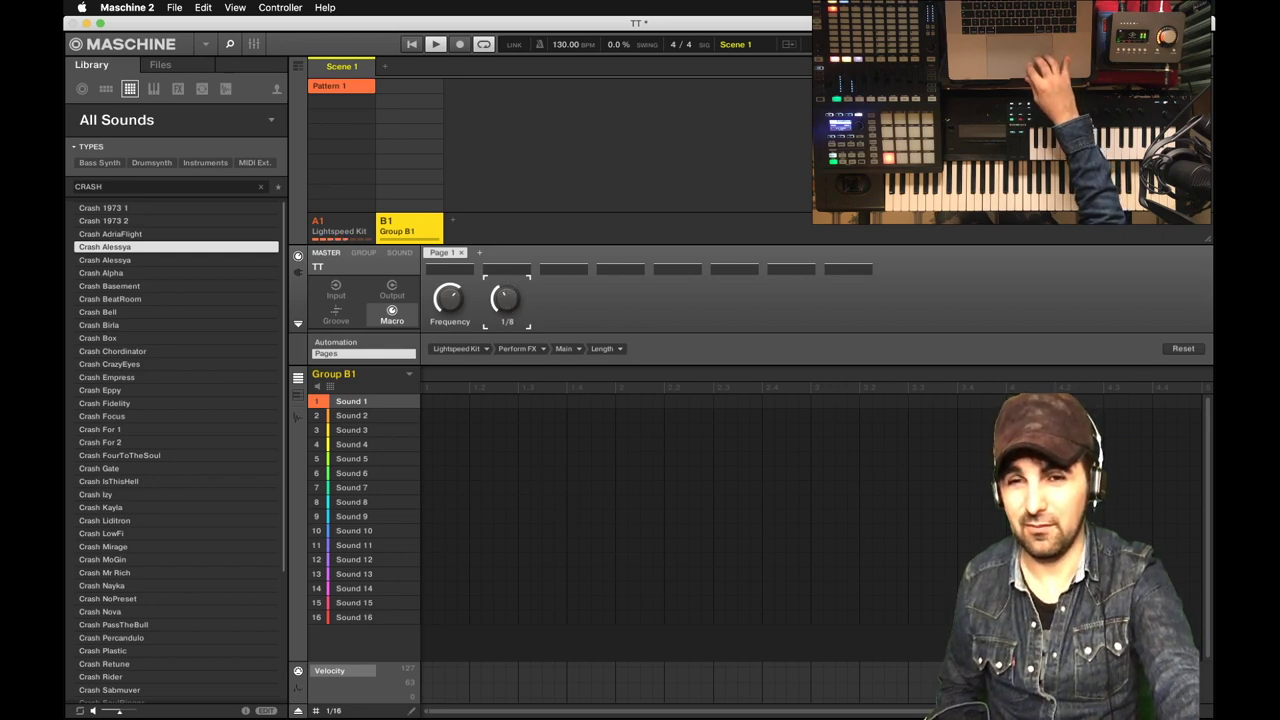
pyautogui.click(376, 343)
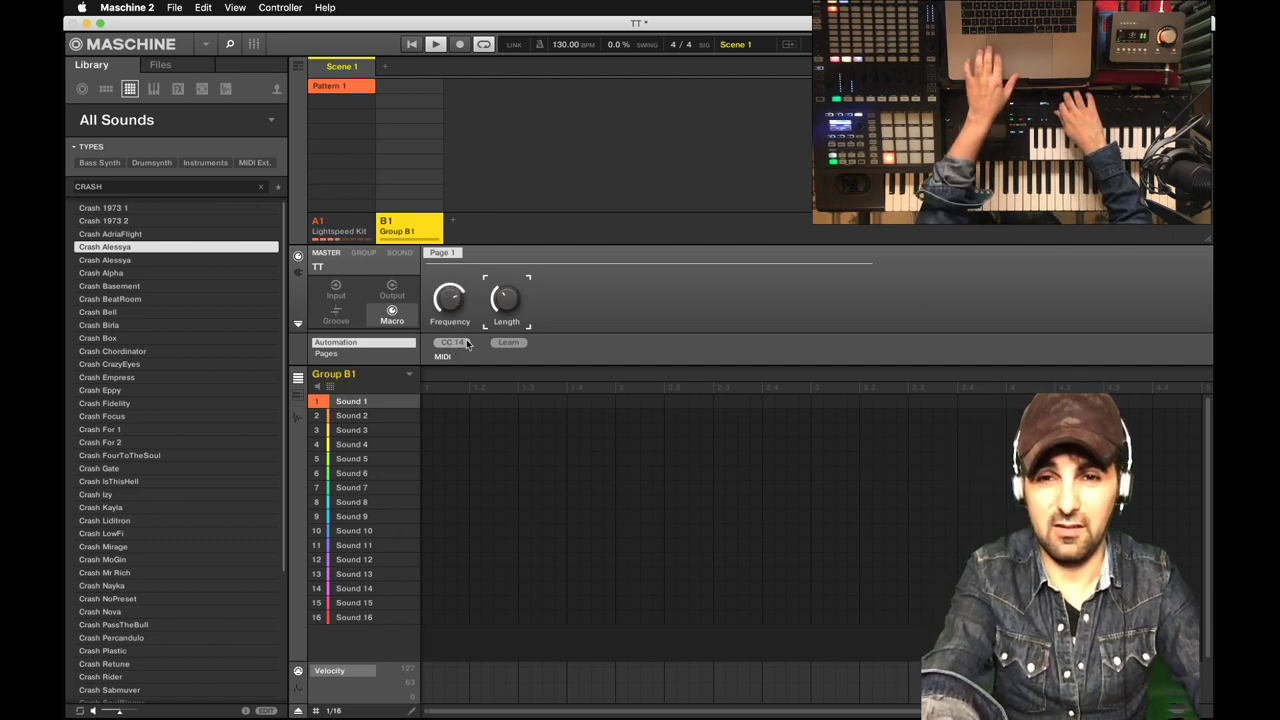
pyautogui.click(510, 343)
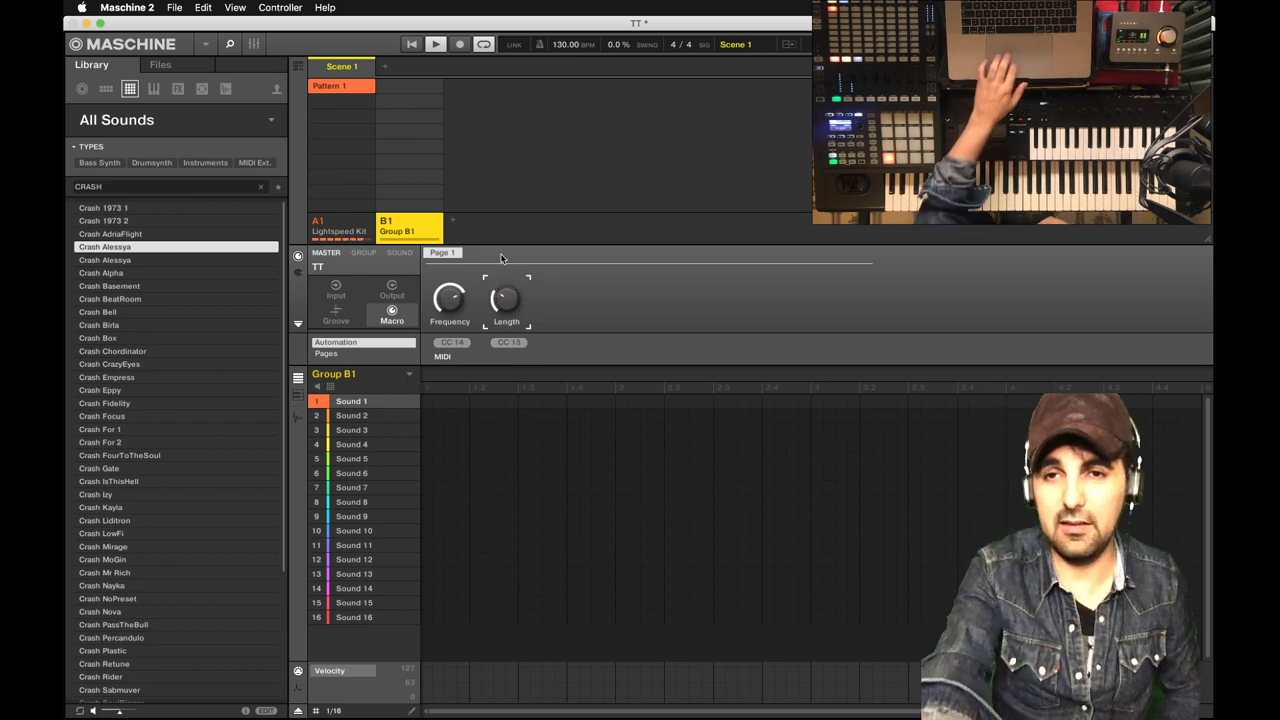
# Turn off Engage in the Lightspeed Kit's Perform FX, then map that switch to MIDI CC 16 and try it during playback
pyautogui.click(339, 228)
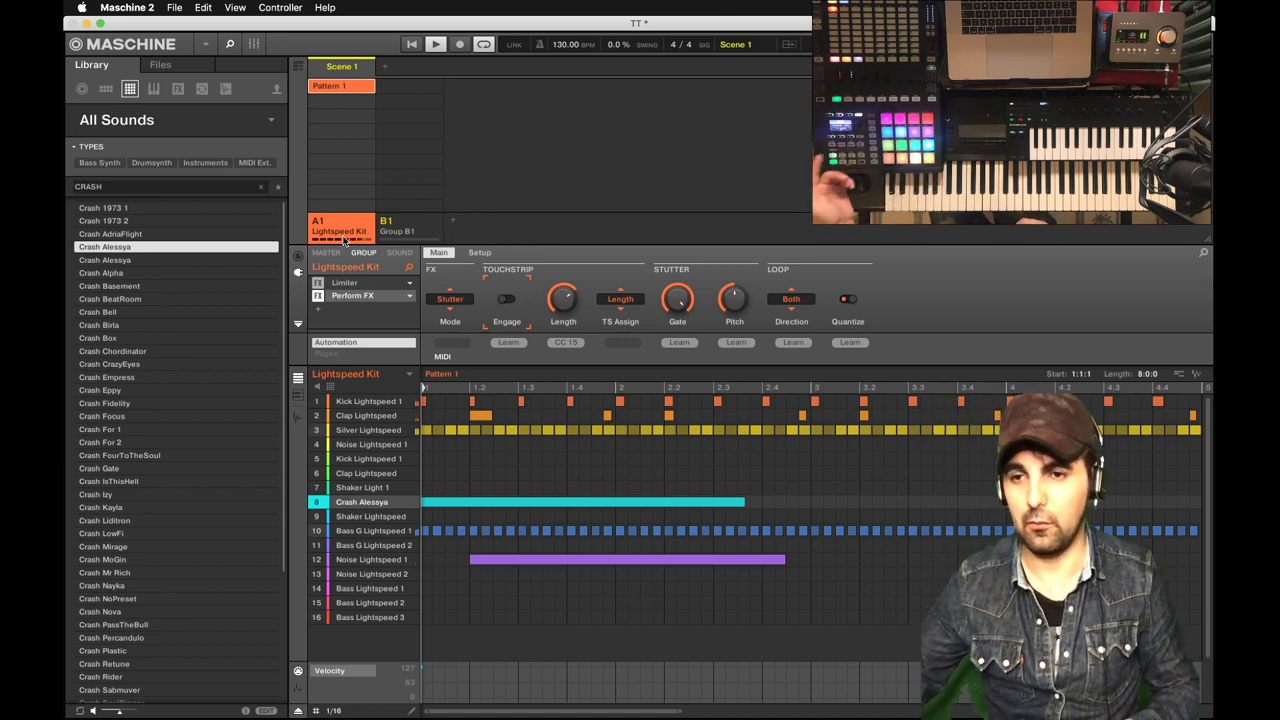
pyautogui.press('space')
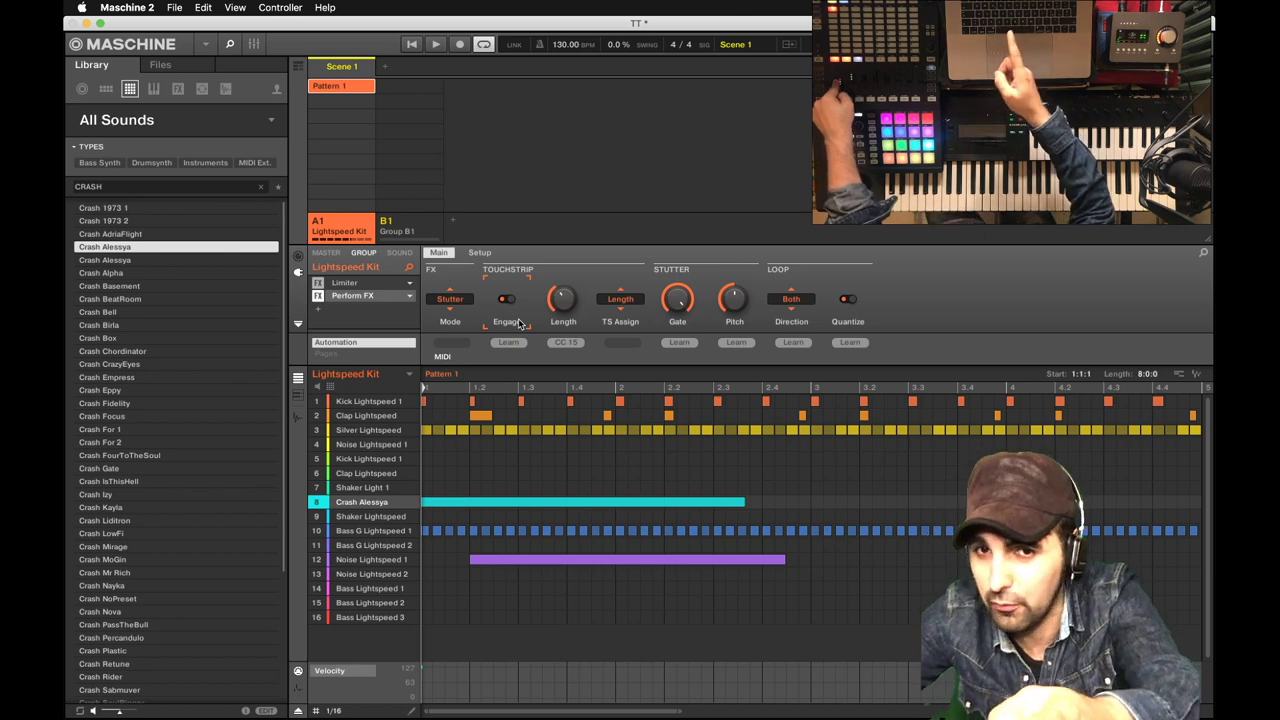
pyautogui.click(512, 319)
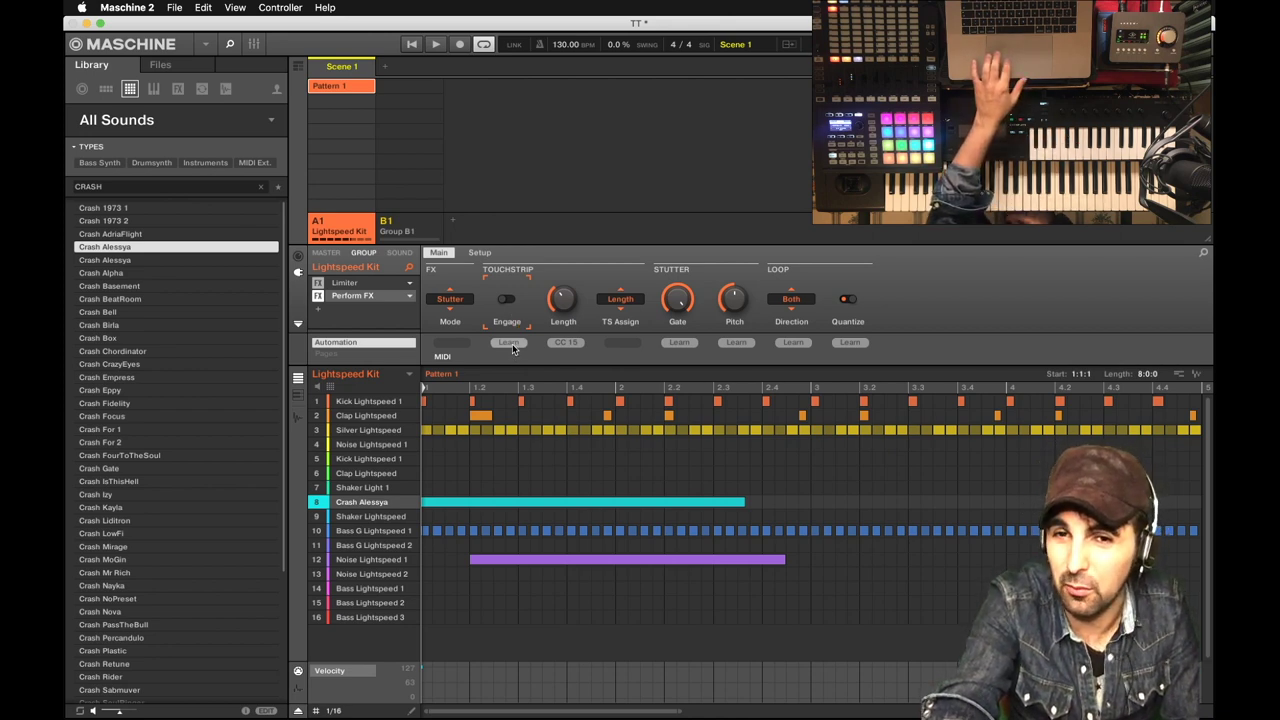
pyautogui.click(513, 346)
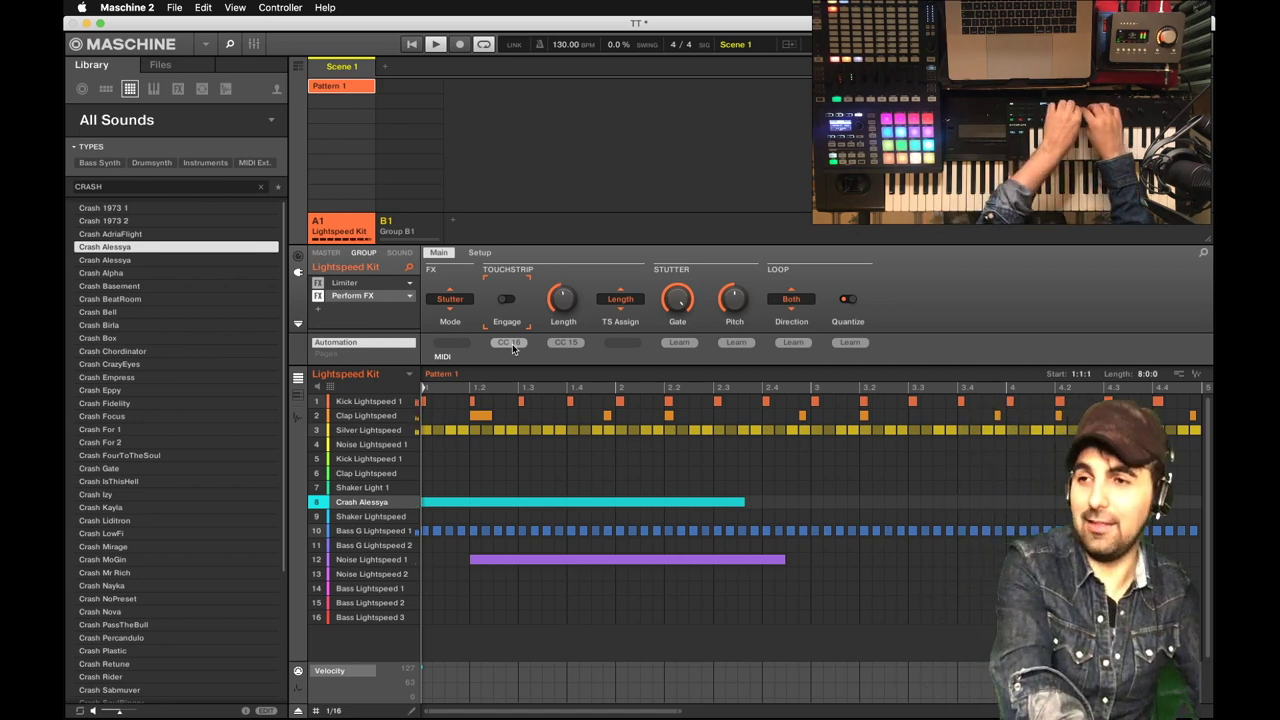
pyautogui.press('space')
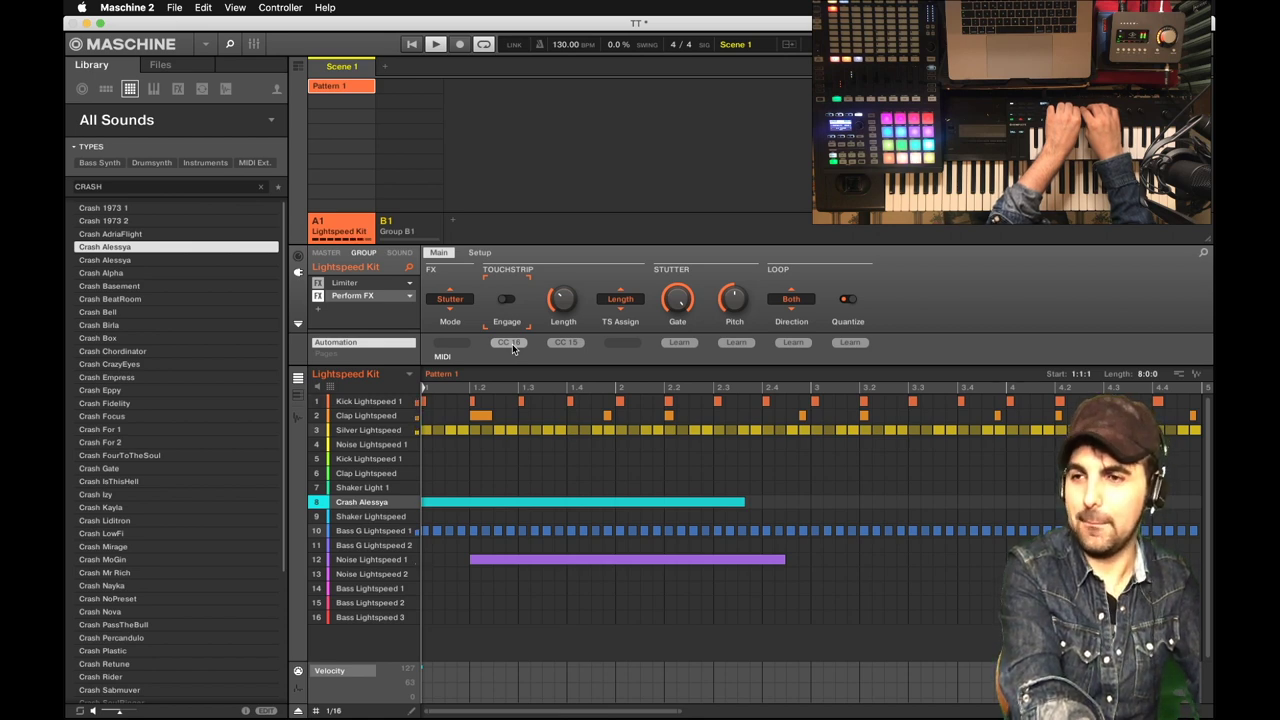
pyautogui.press('space')
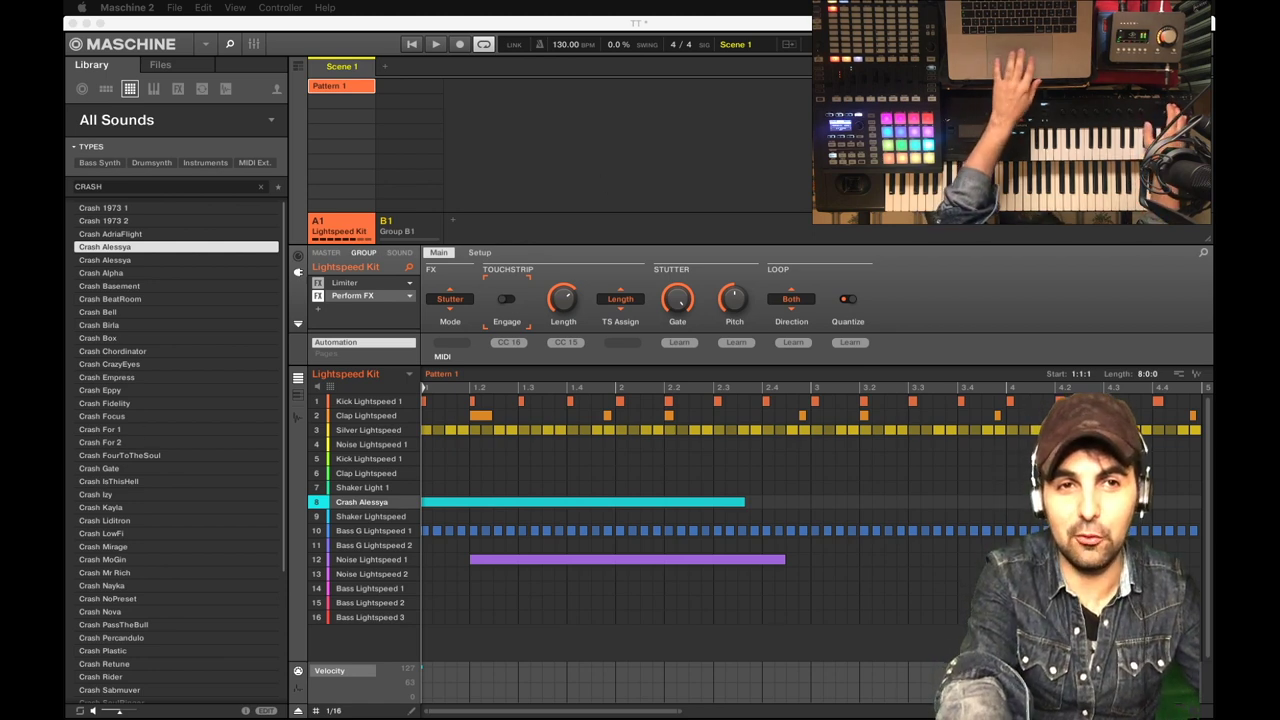
# Add a third group, C1, and load the Massive X preset Alternate Tone into its first sound
pyautogui.press('super+Tab')
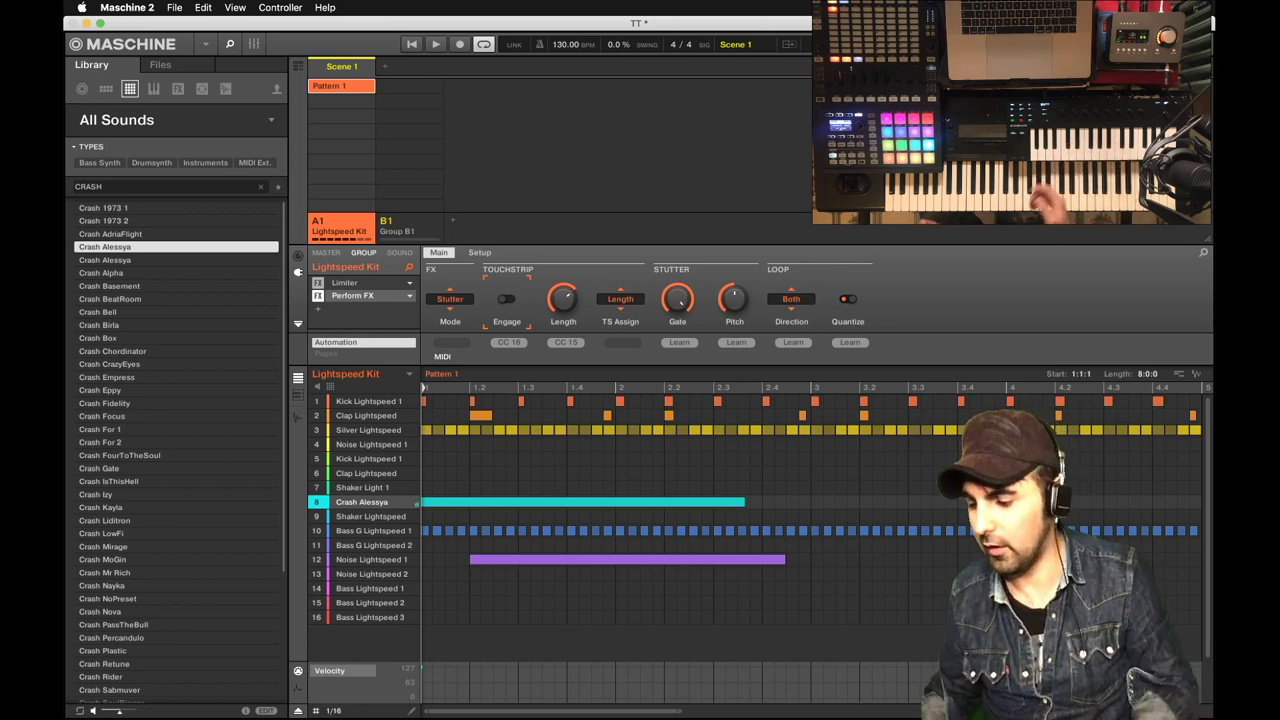
pyautogui.press('space')
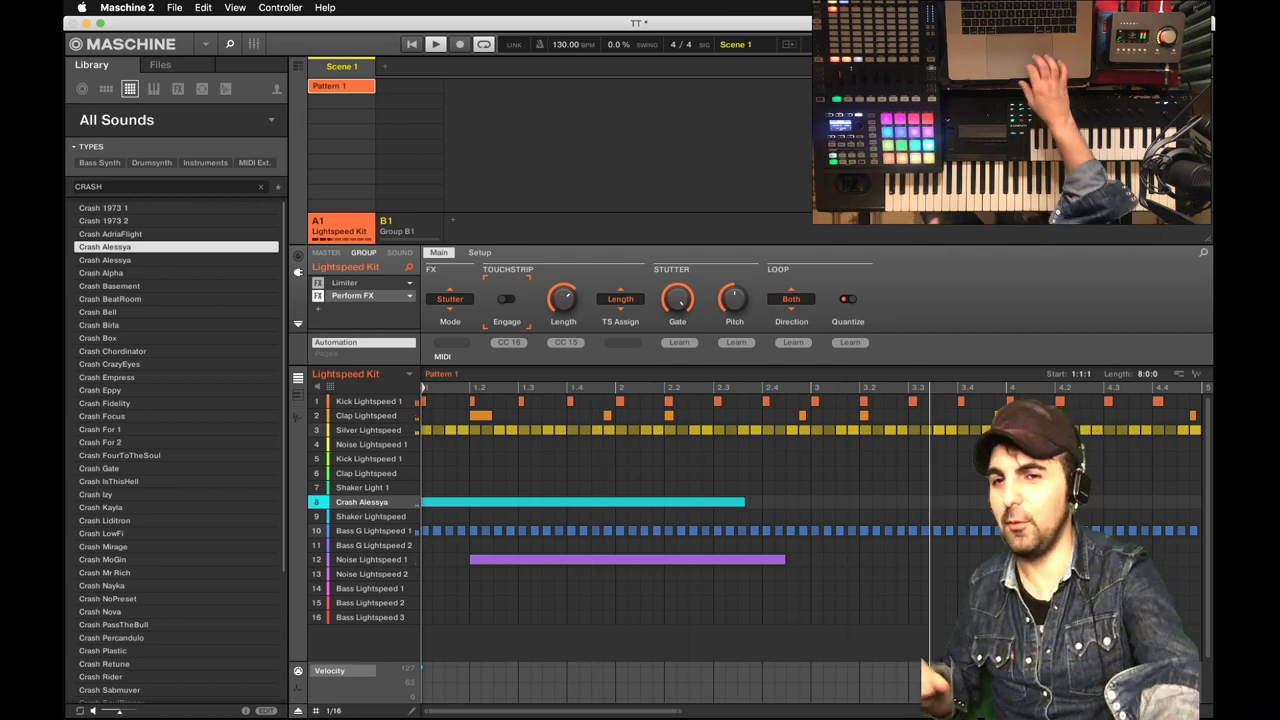
pyautogui.click(452, 220)
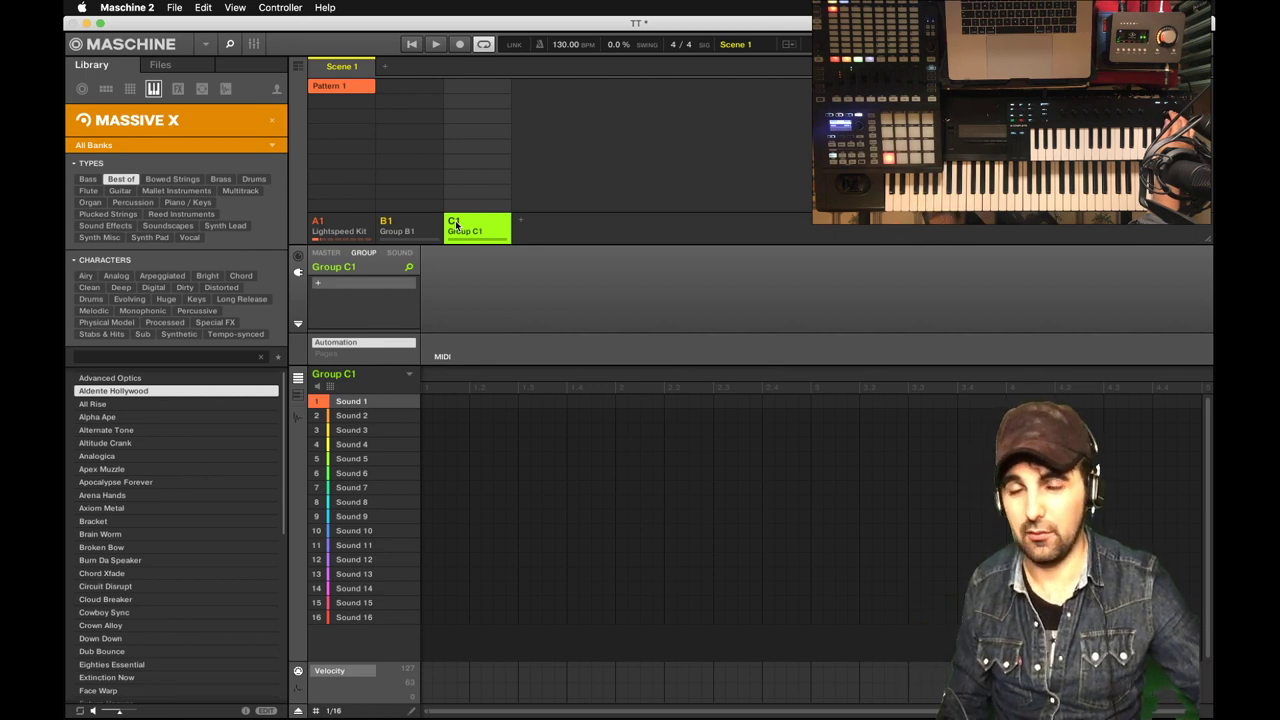
pyautogui.press('Down')
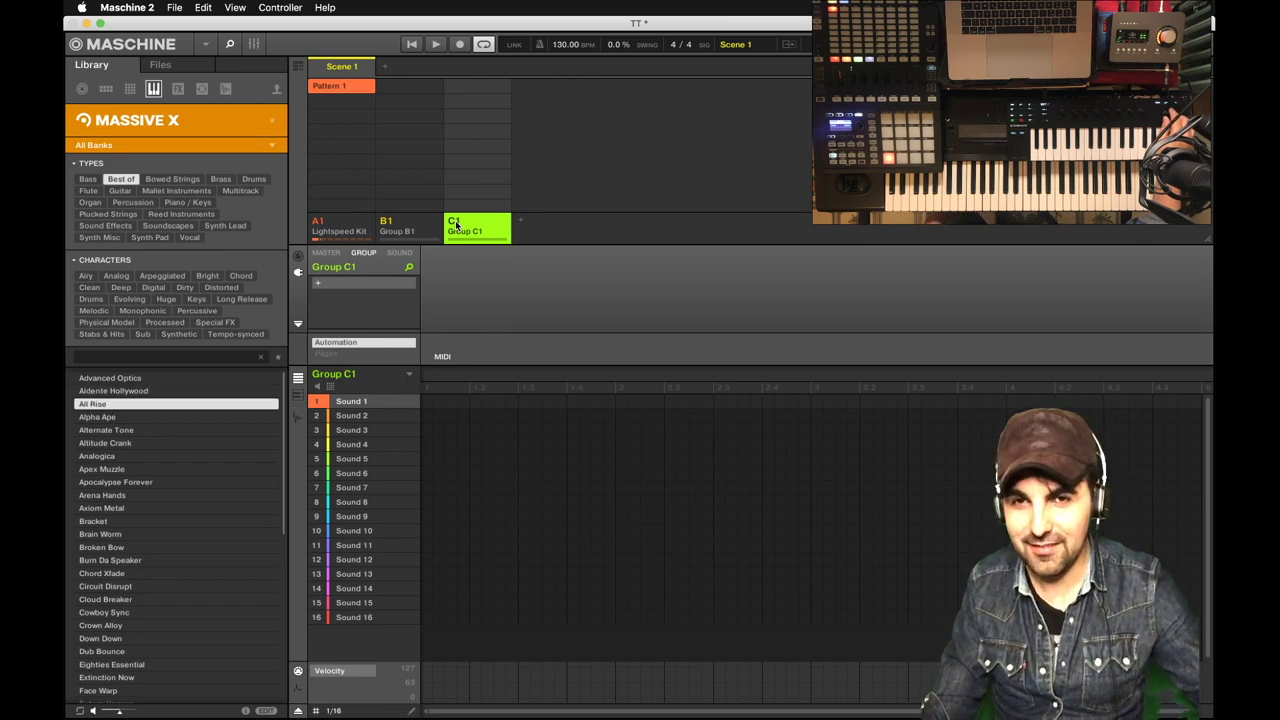
pyautogui.press('Down')
pyautogui.press('Down')
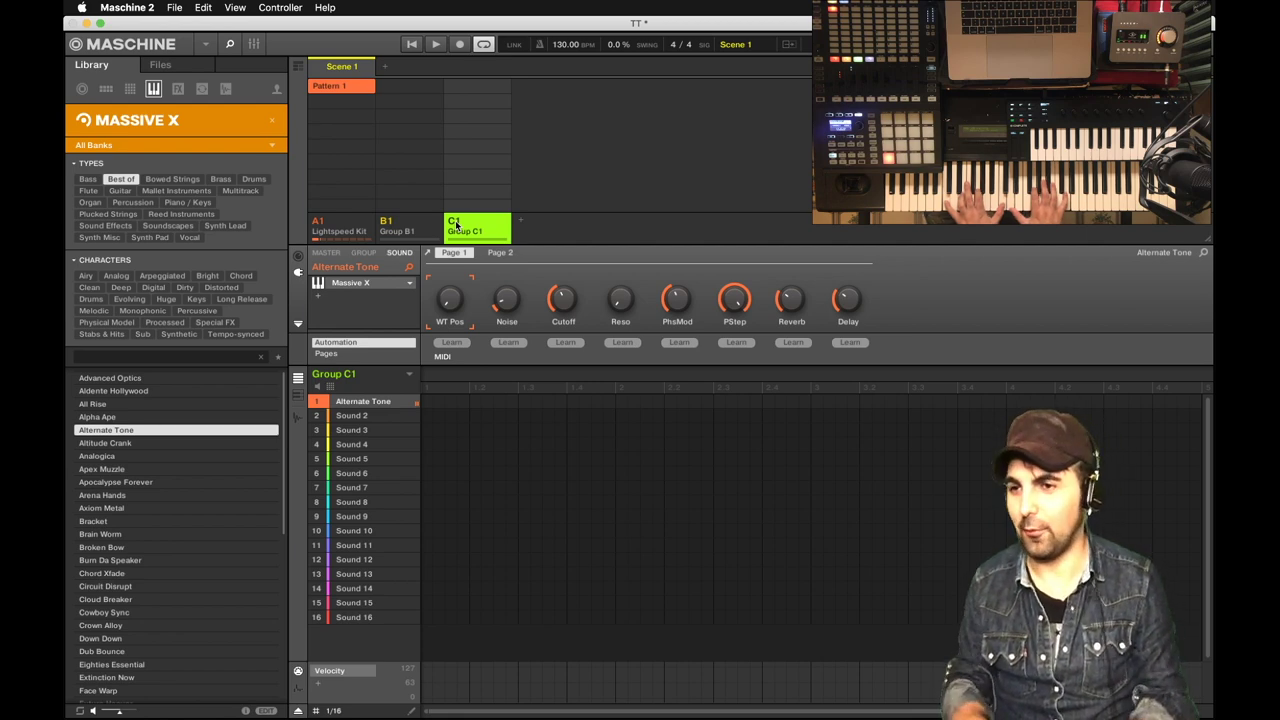
pyautogui.press('space')
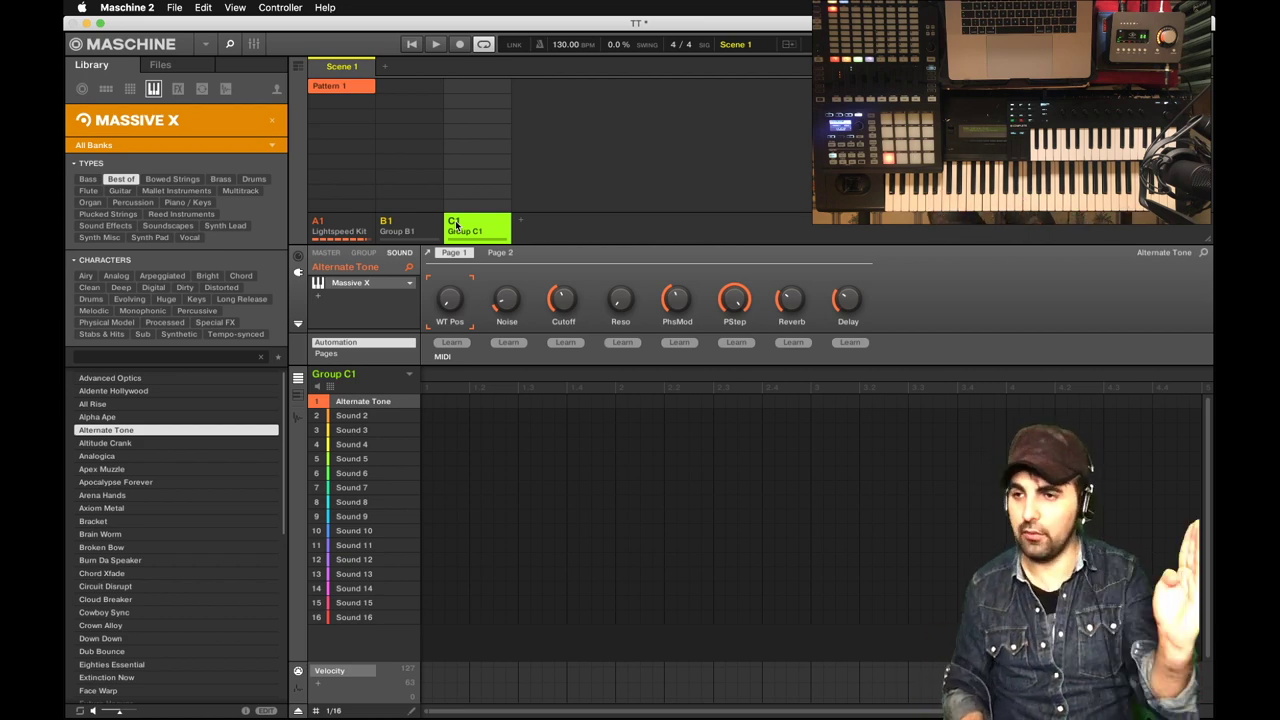
pyautogui.click(472, 90)
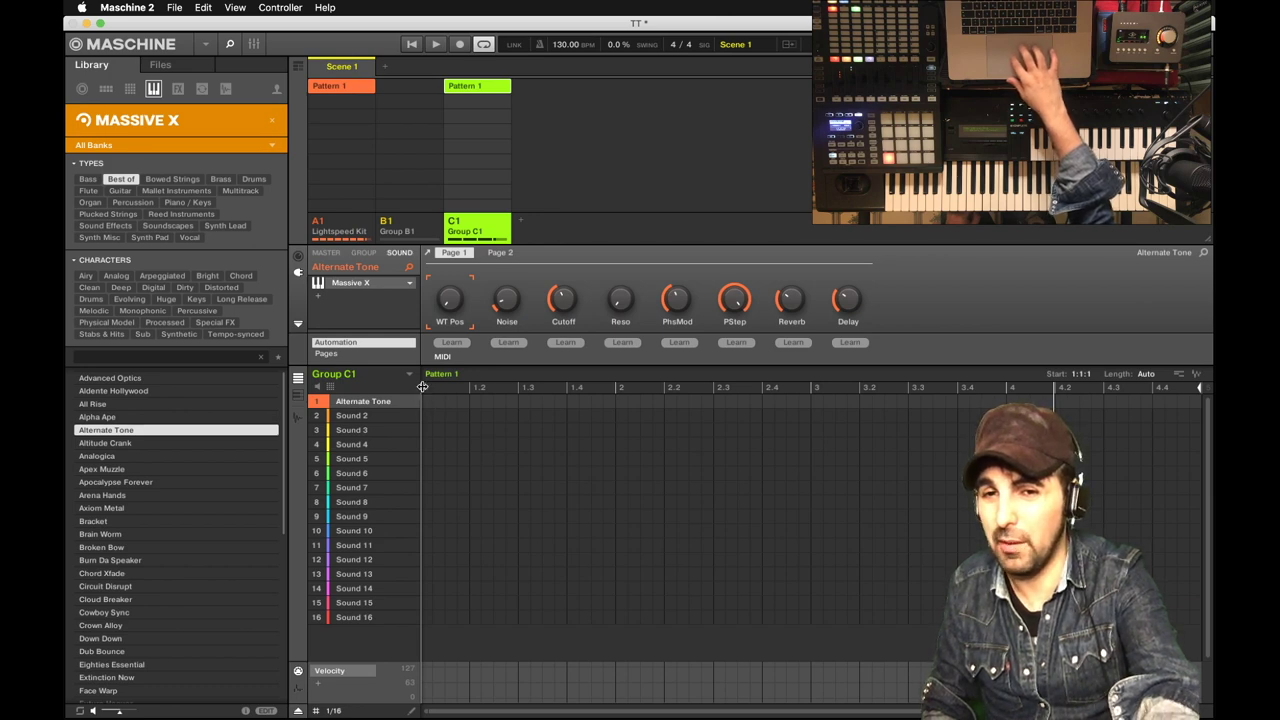
pyautogui.moveTo(423, 390); pyautogui.dragTo(832, 398)
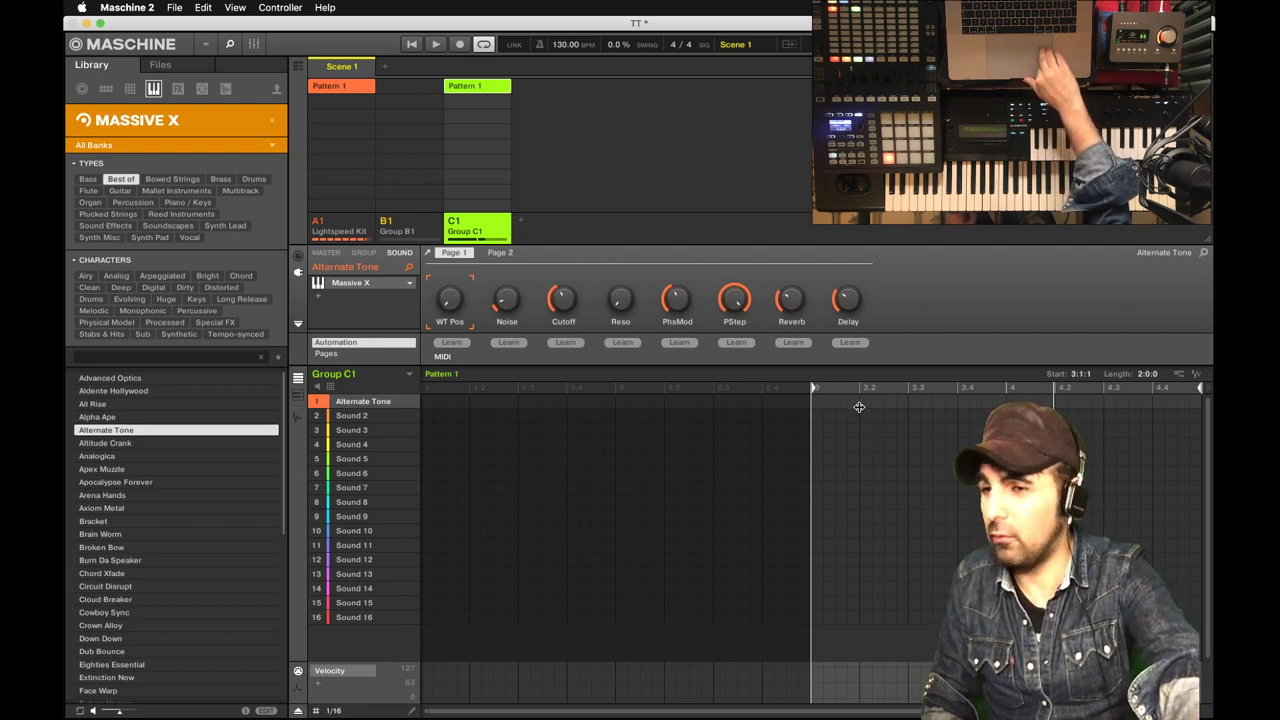
pyautogui.moveTo(812, 392)
pyautogui.mouseDown()
pyautogui.moveTo(605, 413)
pyautogui.moveTo(466, 400)
pyautogui.mouseUp()
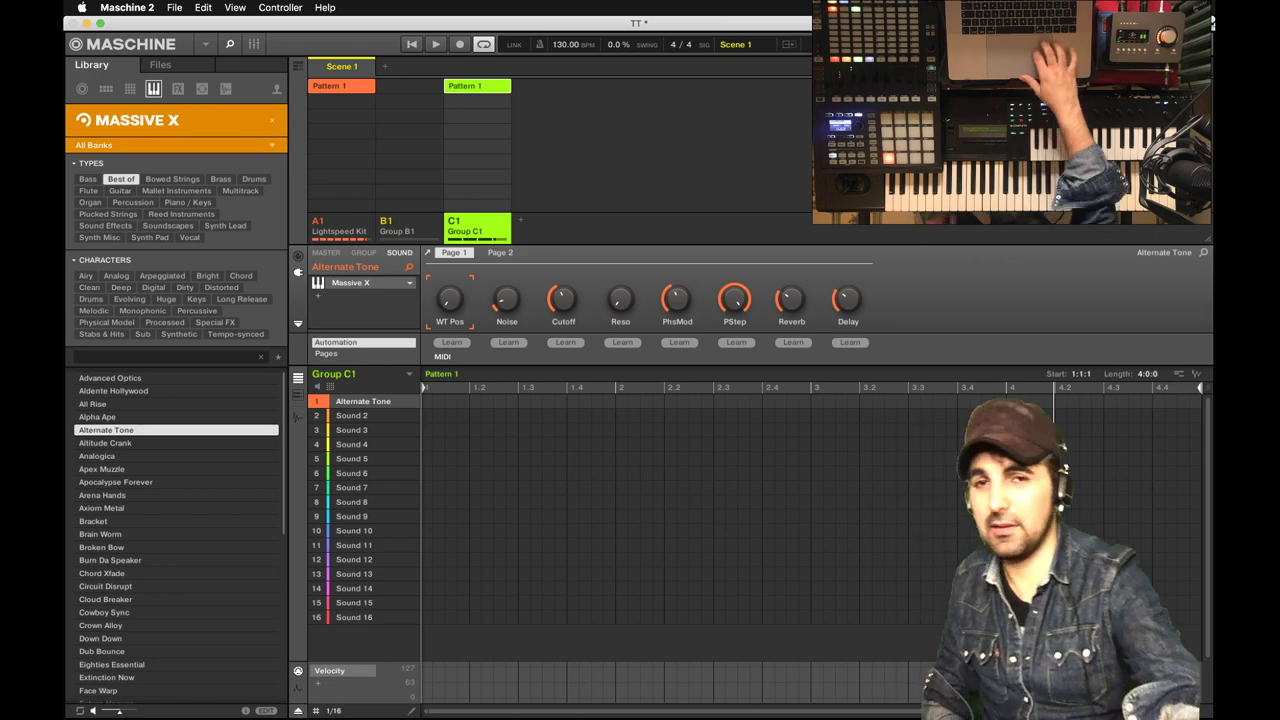
pyautogui.rightClick(482, 85)
pyautogui.click(508, 106)
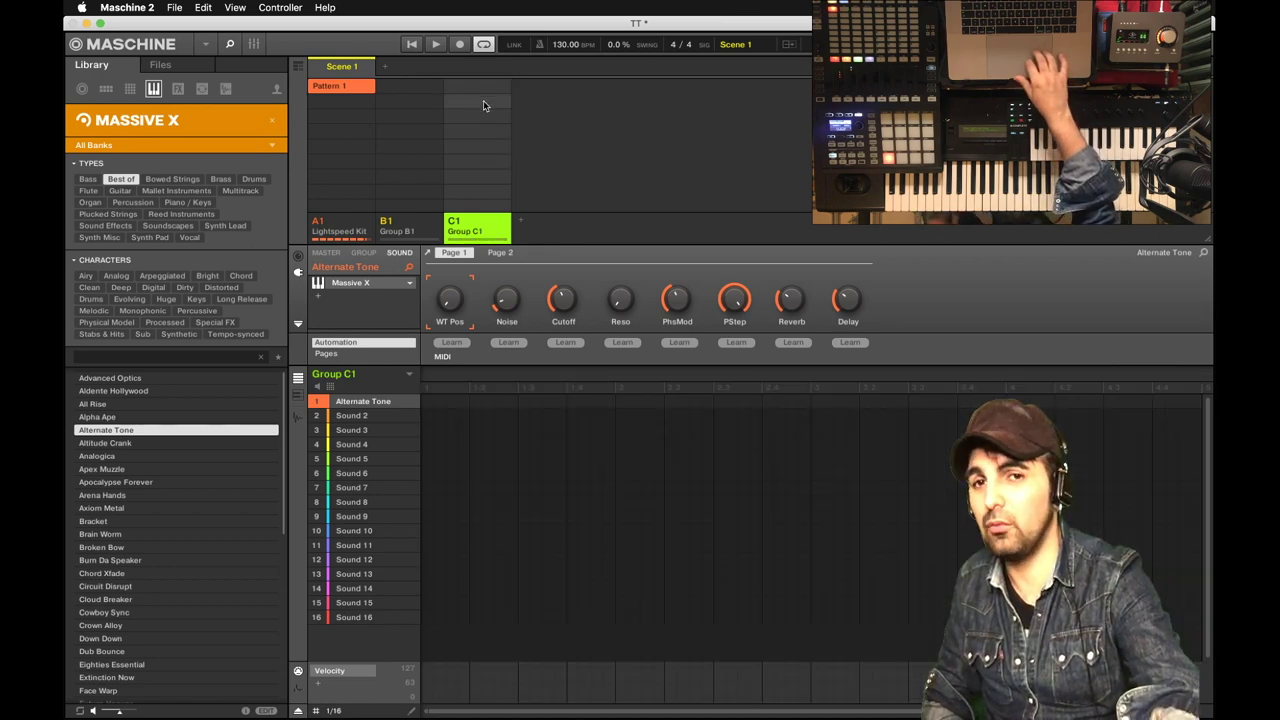
# Record a 16-bar part with the Alternate Tone sound in a new pattern of Group C1
pyautogui.press('Return')
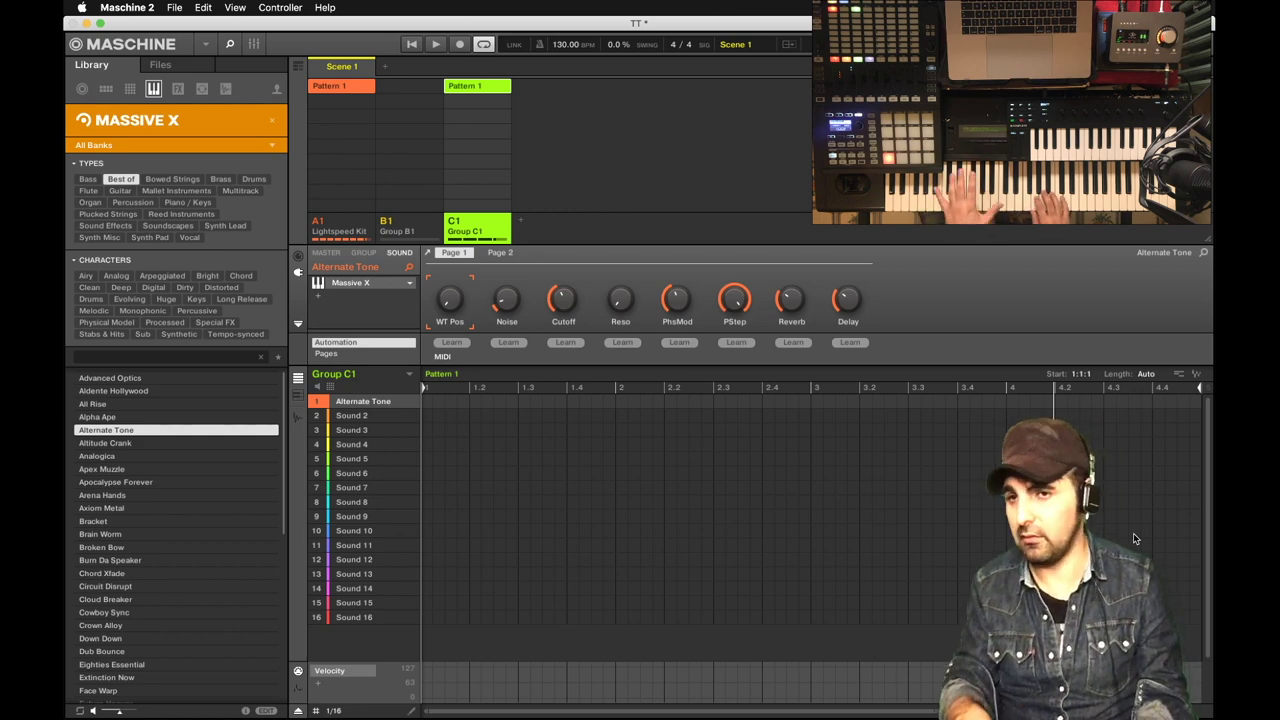
pyautogui.press('space')
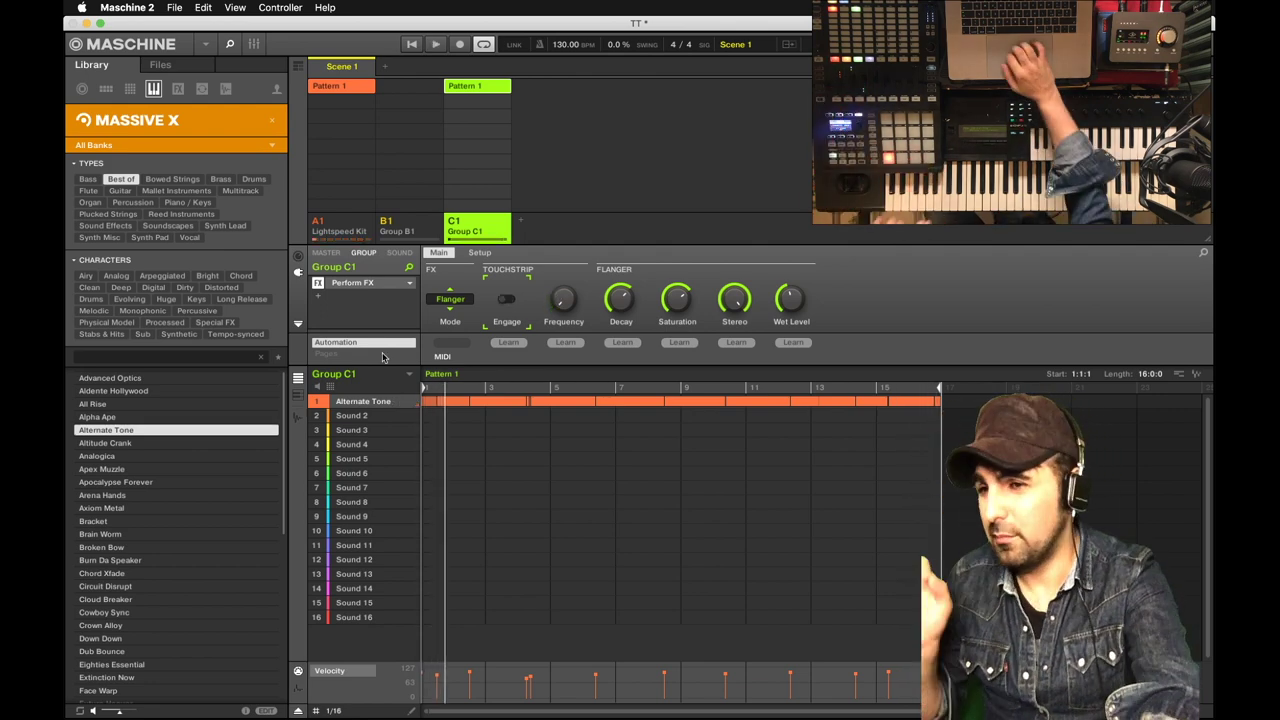
# Insert the Waves OneKnob Pumper (s) effect after Massive X on the Alternate Tone sound
pyautogui.click(399, 252)
pyautogui.click(362, 298)
pyautogui.moveTo(400, 512)
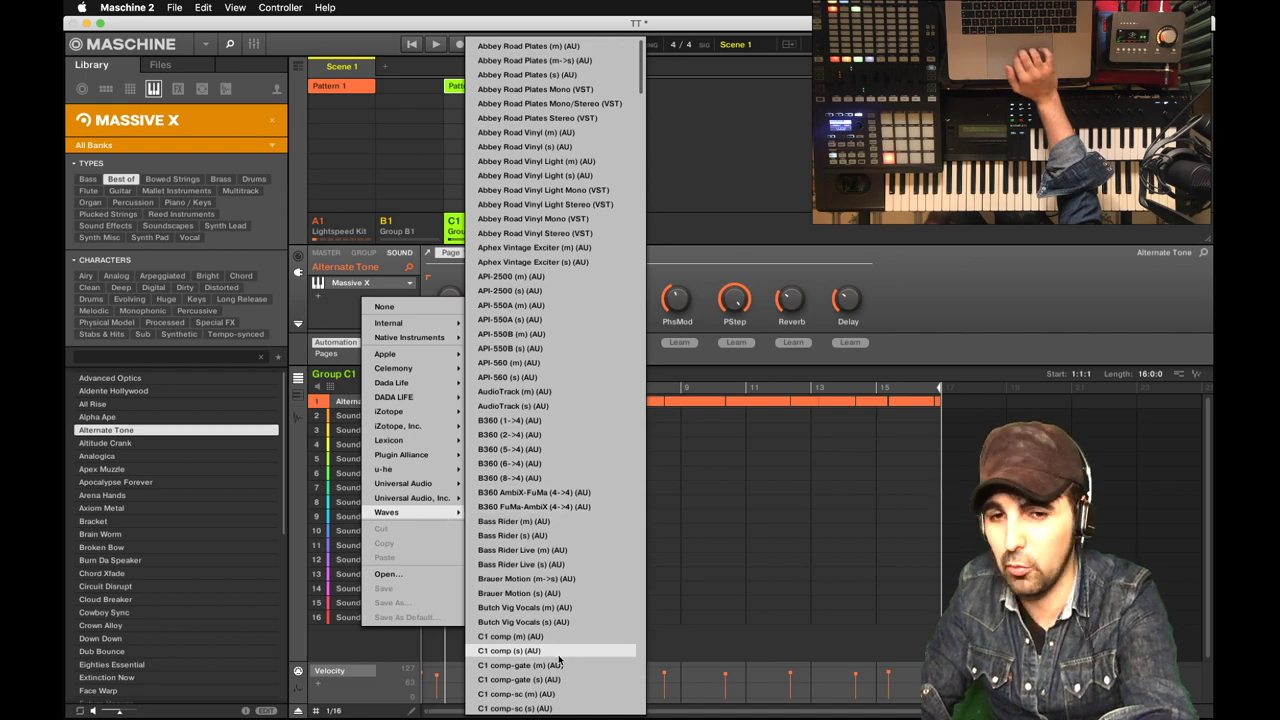
pyautogui.scroll(-20, 558, 656)
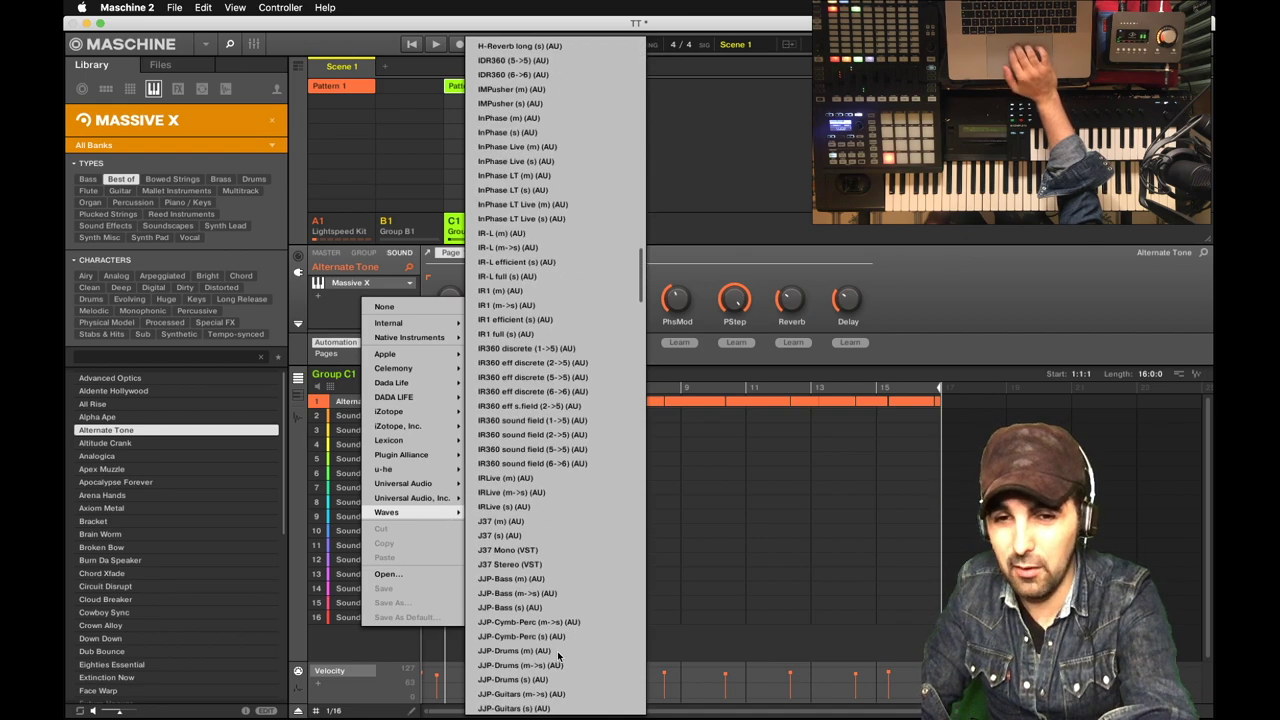
pyautogui.scroll(-20, 558, 656)
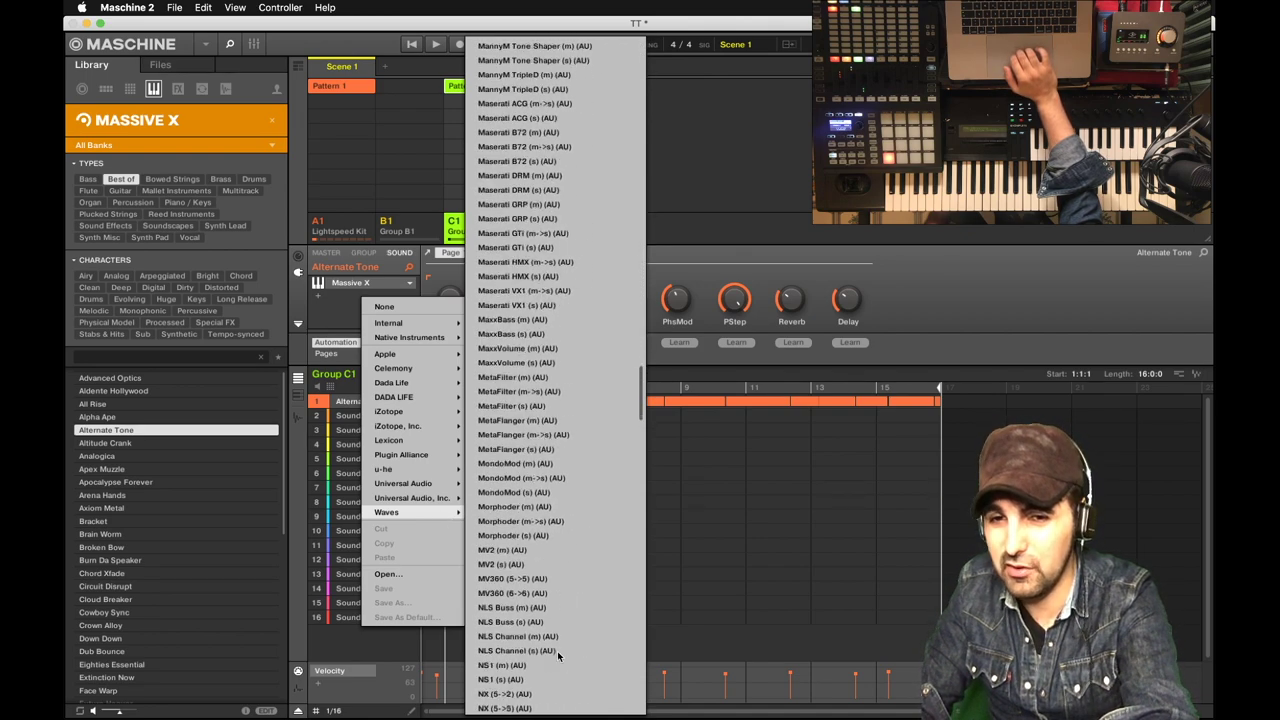
pyautogui.scroll(-20, 558, 656)
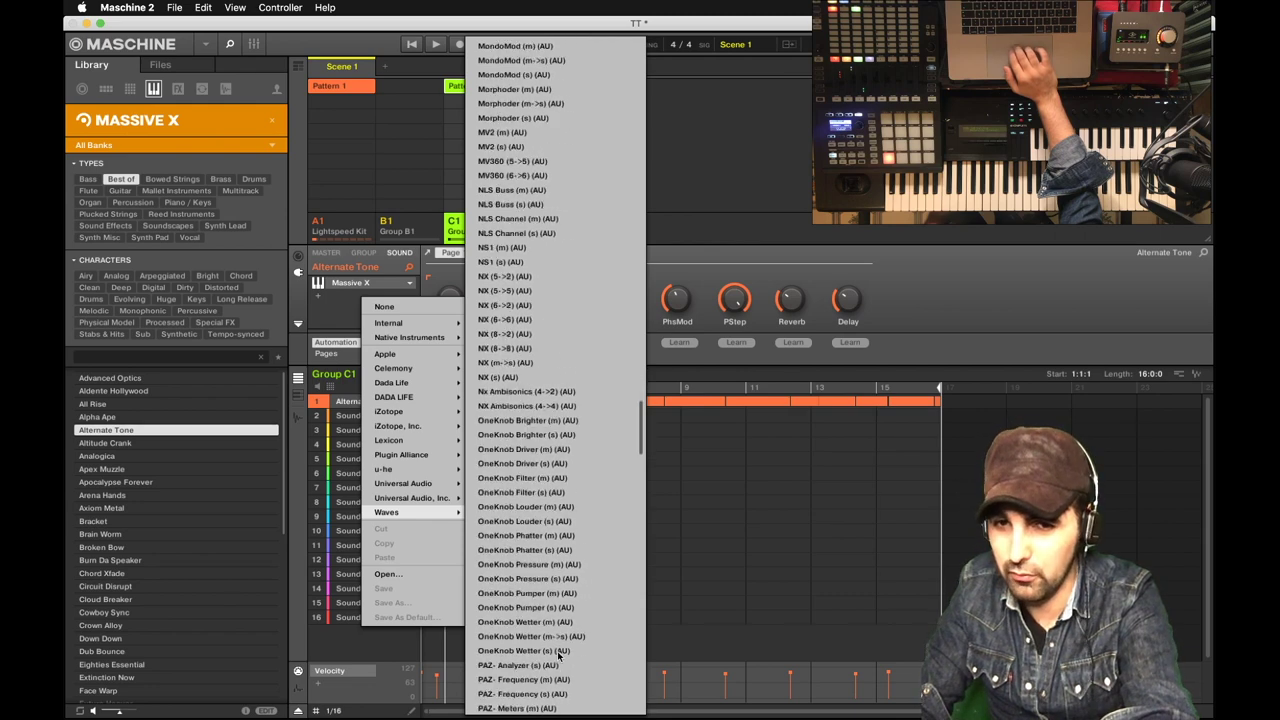
pyautogui.click(545, 535)
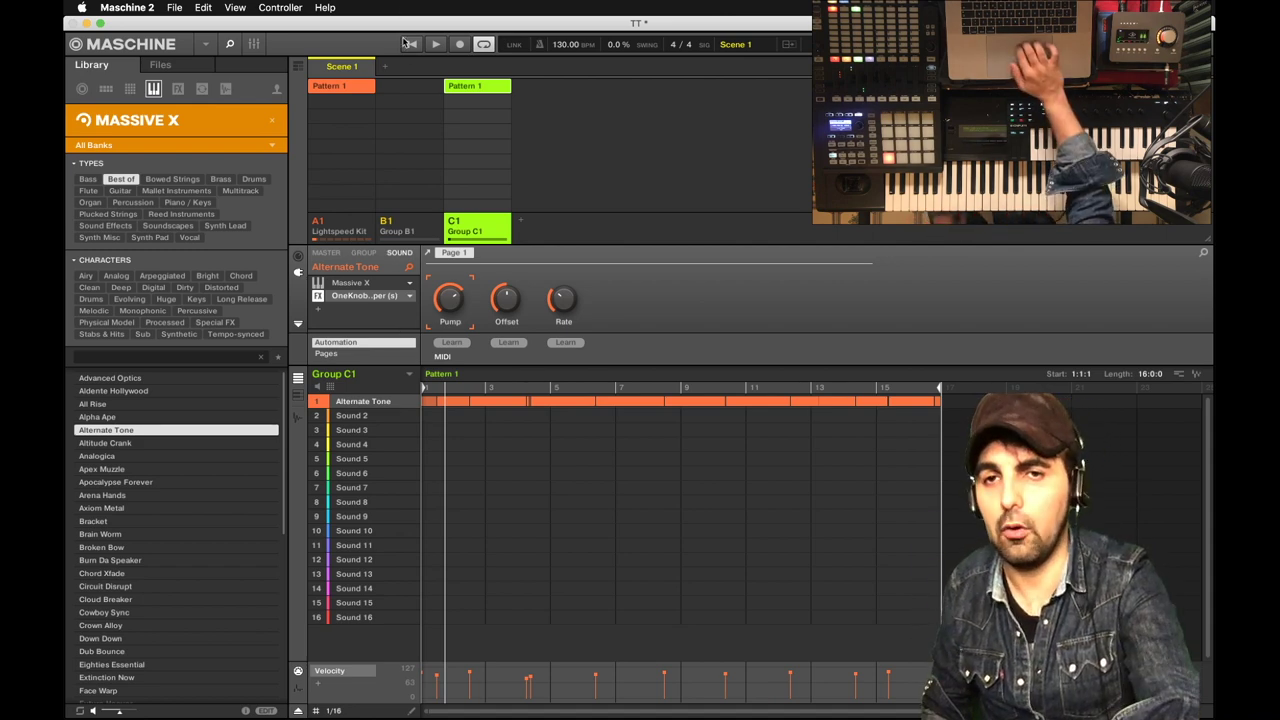
# Open the OneKnob Pumper window, play the beat from the start, and lower the pump amount to about 4
pyautogui.click(354, 297)
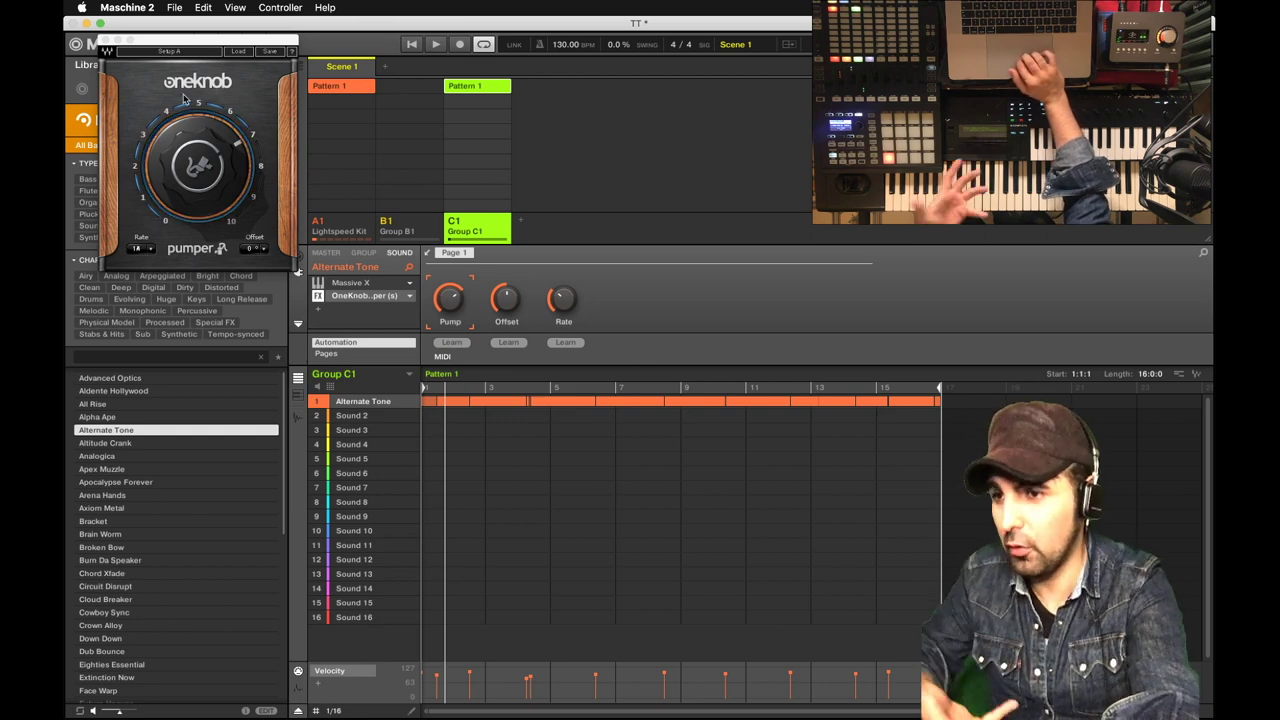
pyautogui.click(410, 46)
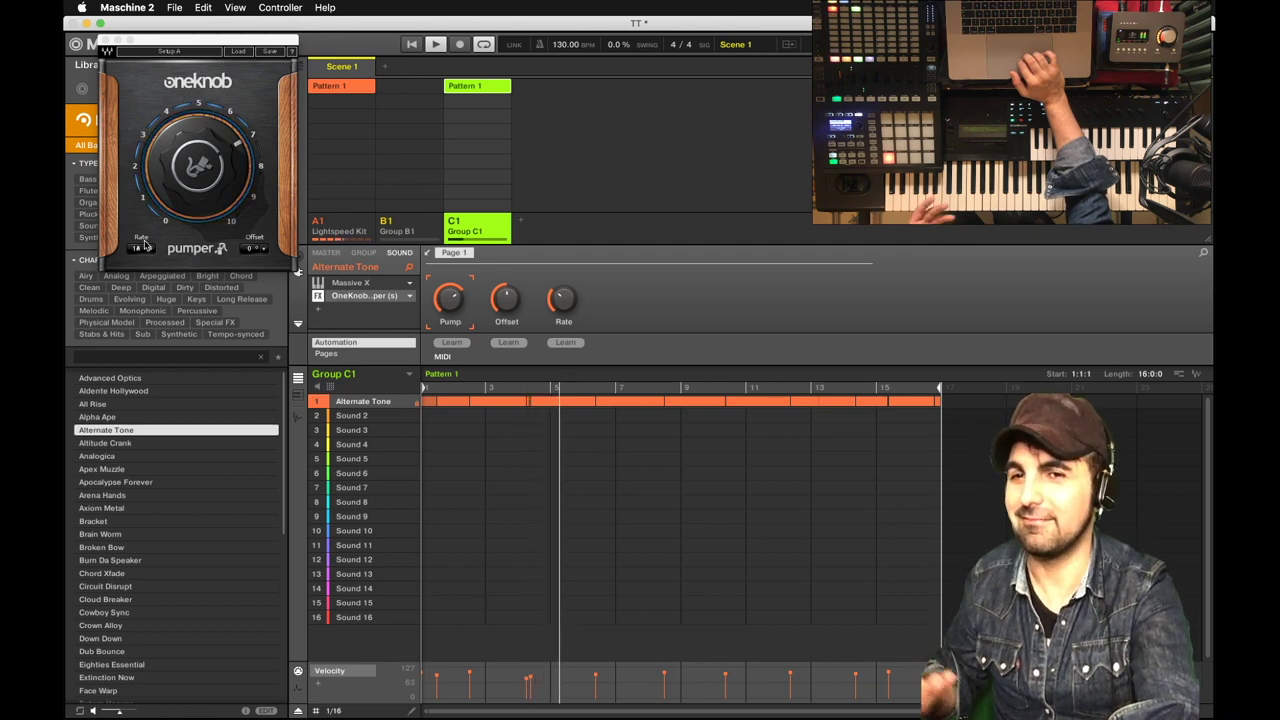
pyautogui.click(195, 168)
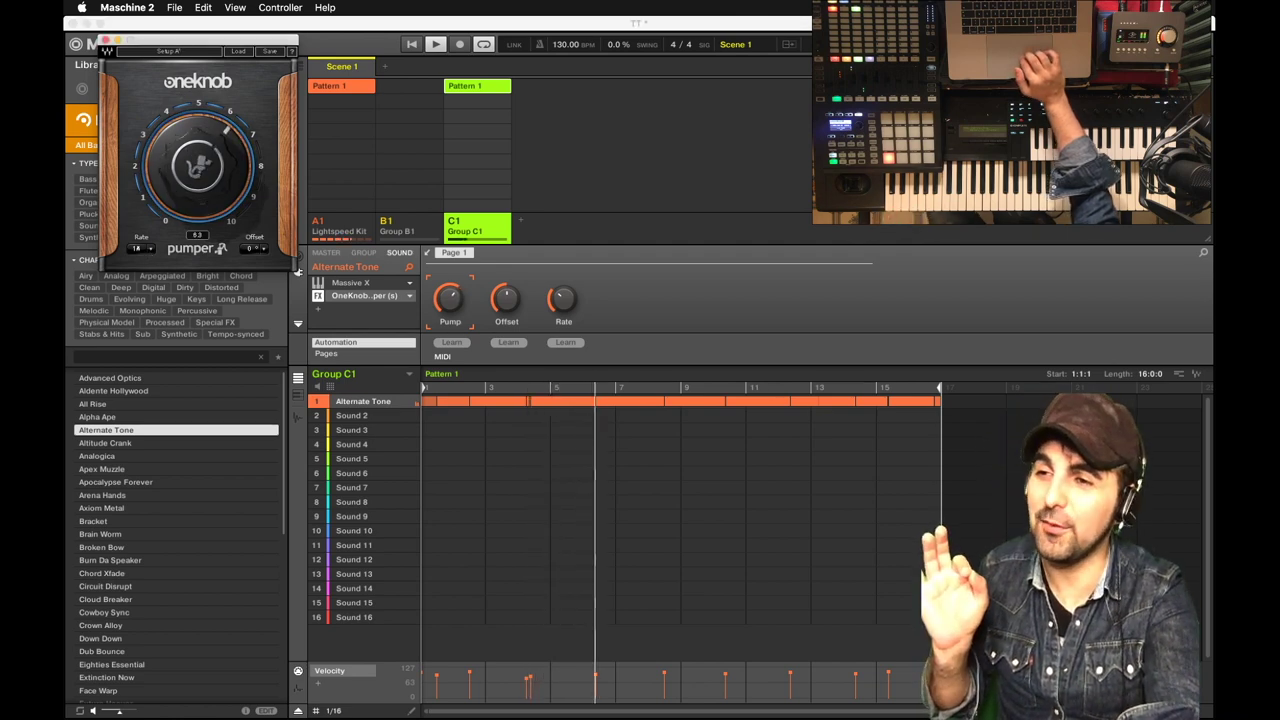
pyautogui.moveTo(195, 168); pyautogui.dragTo(195, 211)
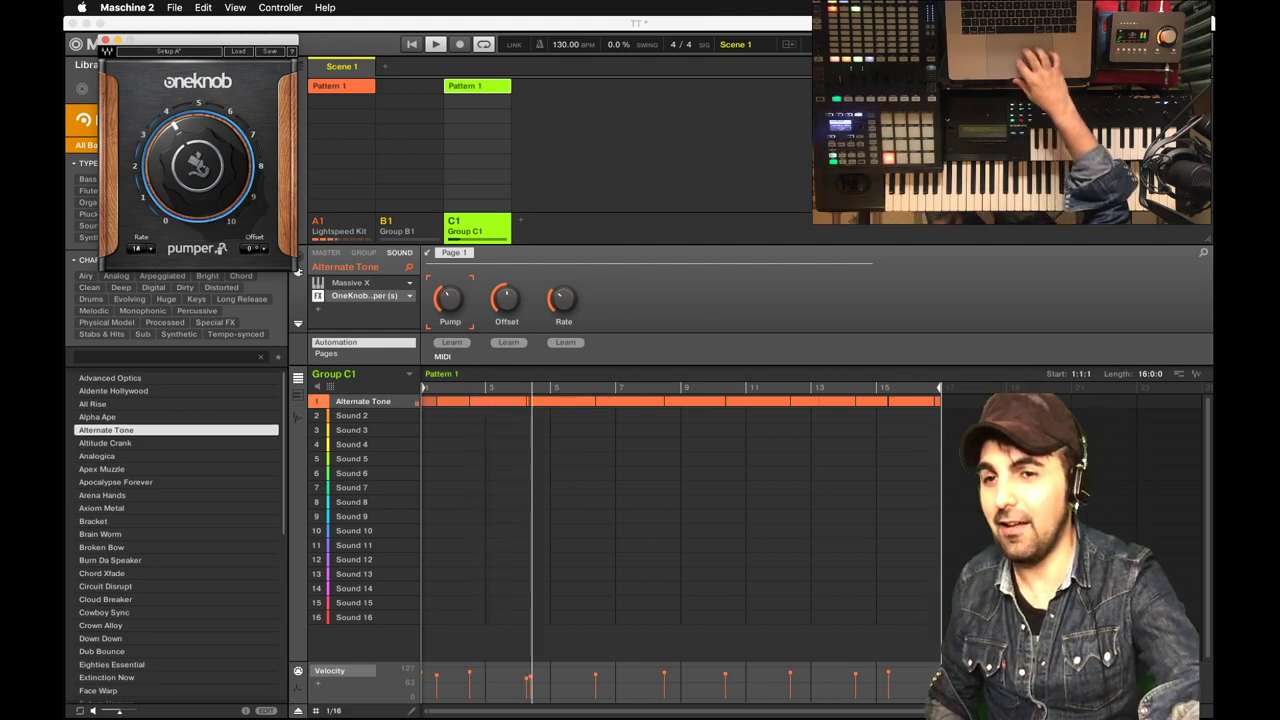
# Show the Perform FX filter settings of Group B1
pyautogui.click(408, 225)
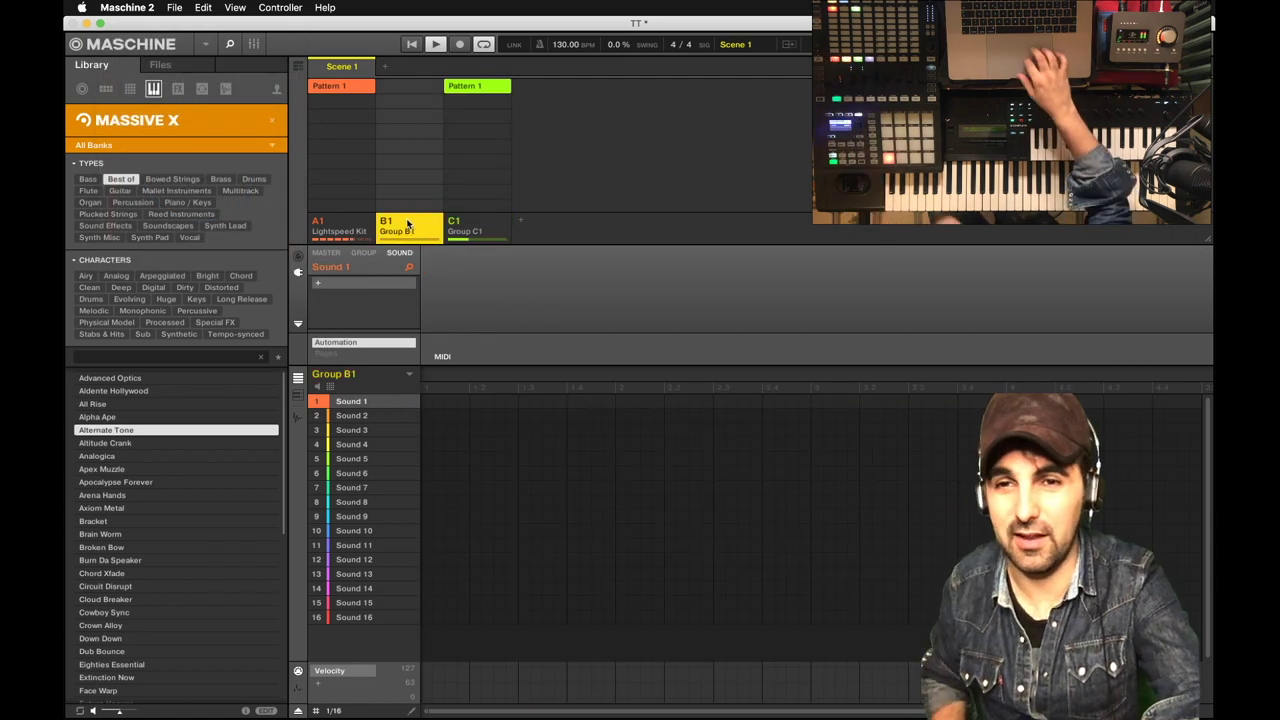
pyautogui.click(363, 254)
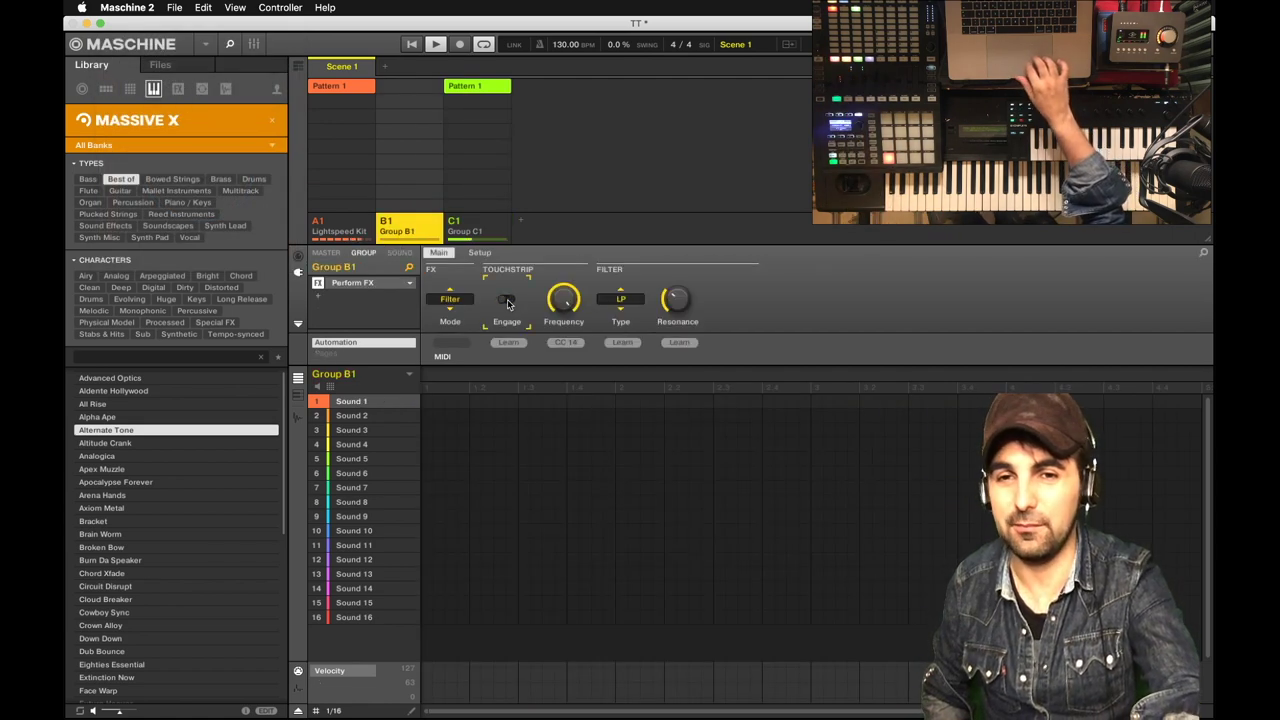